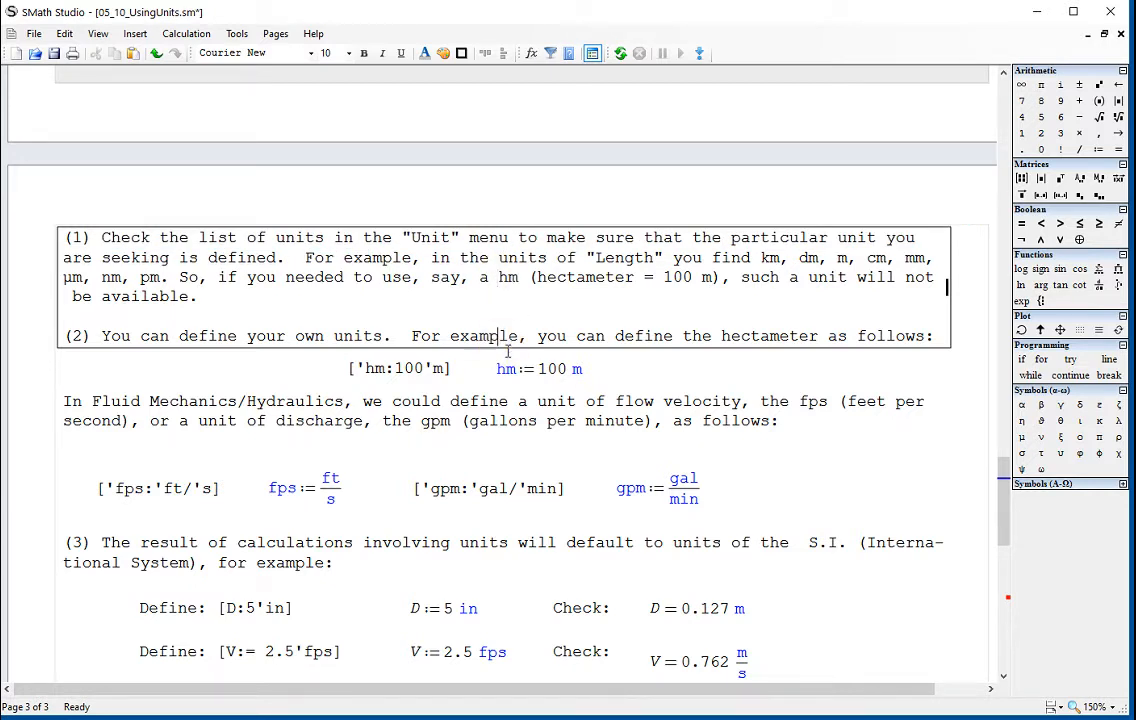
Examine the length units listed in note (1) and its hectameter example
double_click(772, 258)
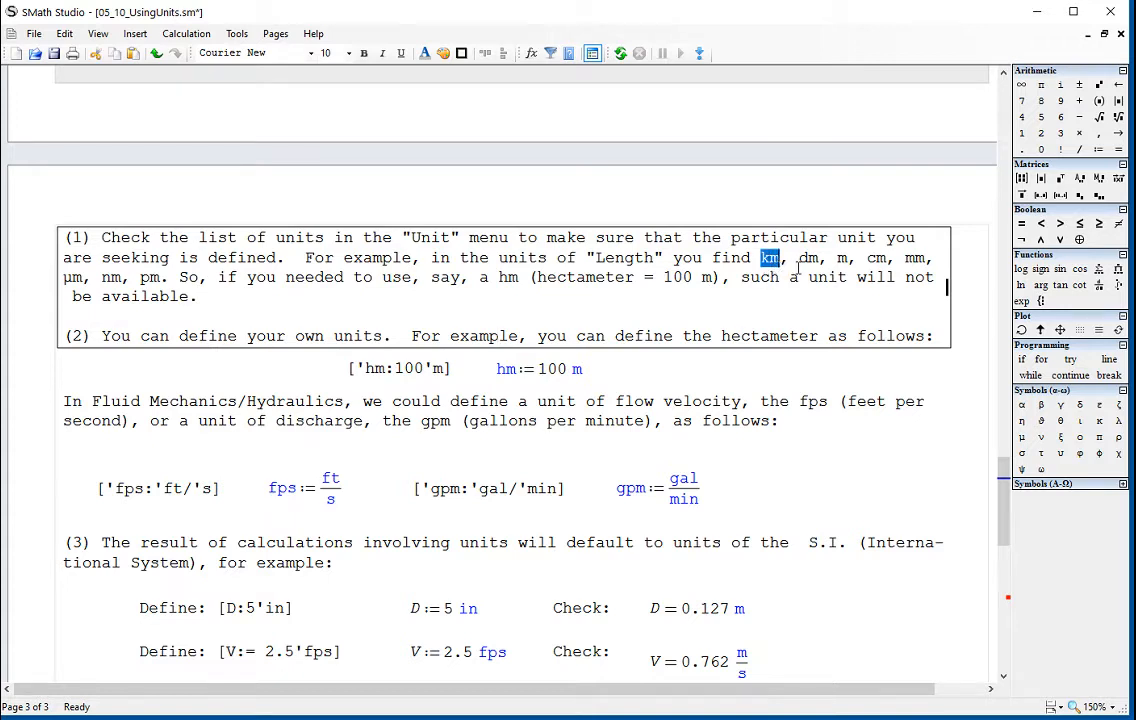
double_click(808, 258)
double_click(838, 258)
double_click(875, 258)
click(903, 273)
click(76, 283)
click(106, 283)
click(147, 281)
double_click(508, 278)
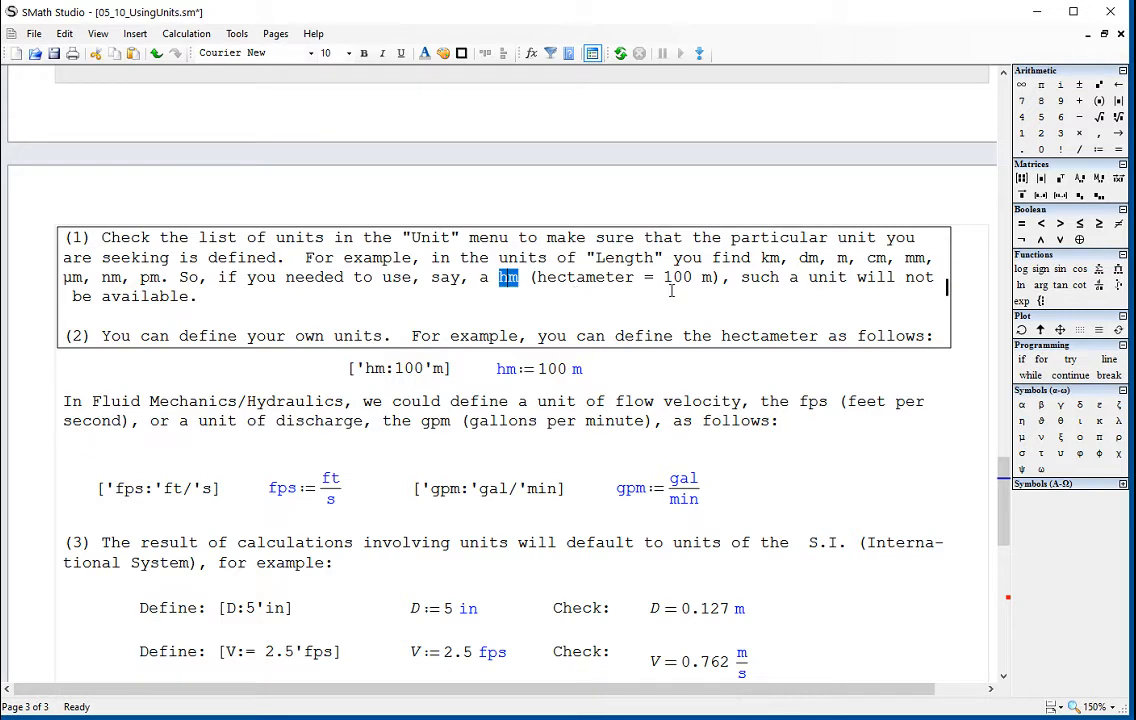
drag(538, 279, 710, 296)
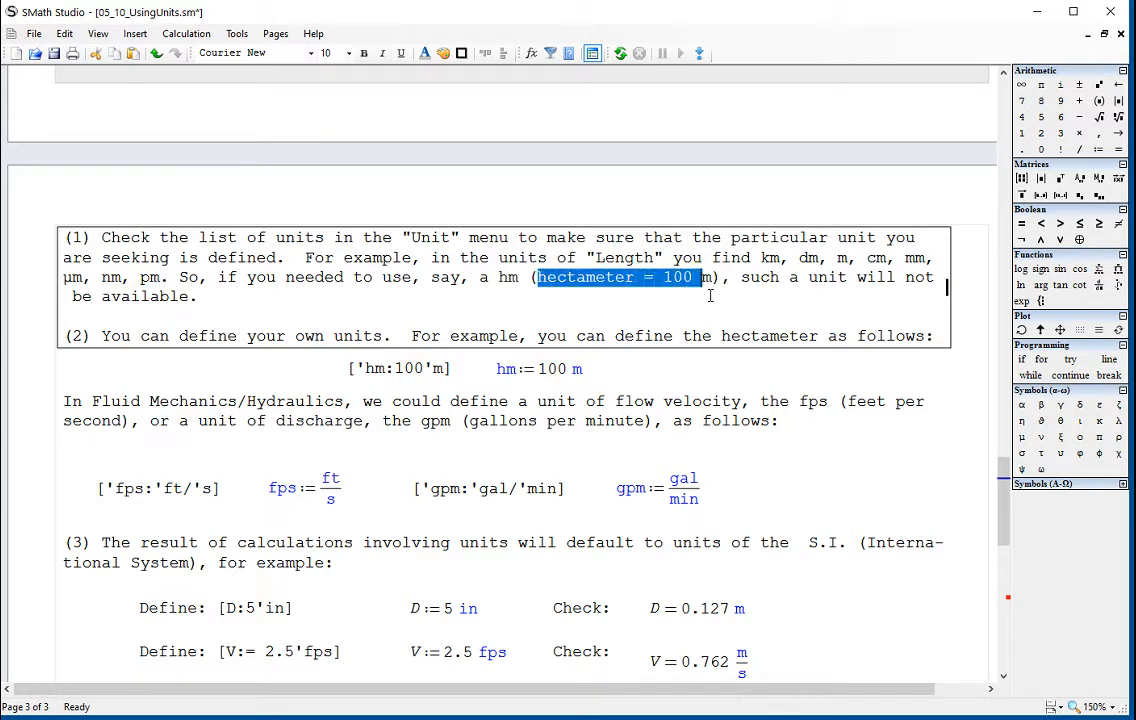
click(697, 303)
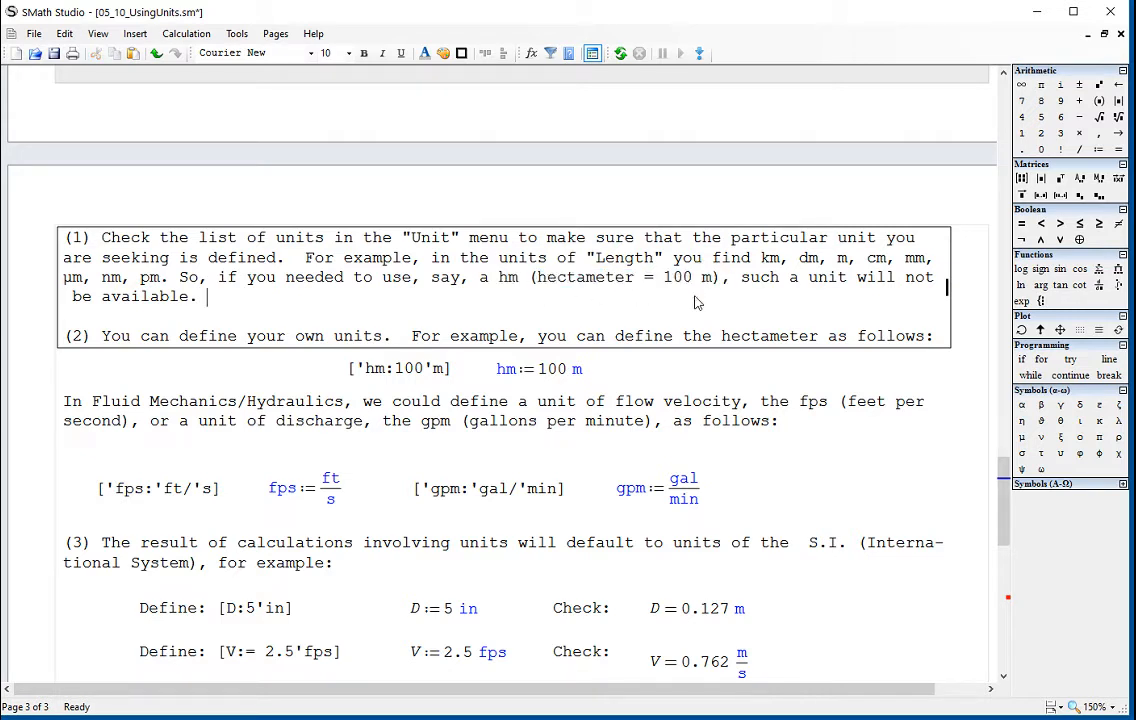
Review the example definitions of the custom units hm, fps and gpm in note (2)
click(718, 370)
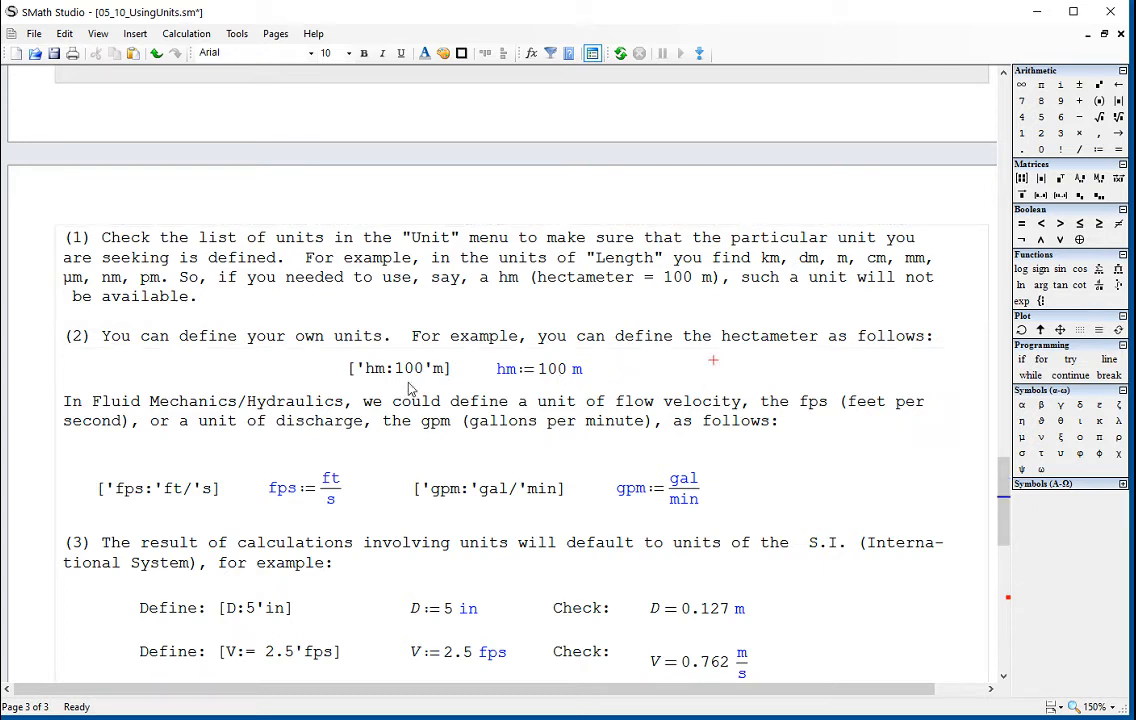
click(368, 370)
drag(358, 369, 443, 369)
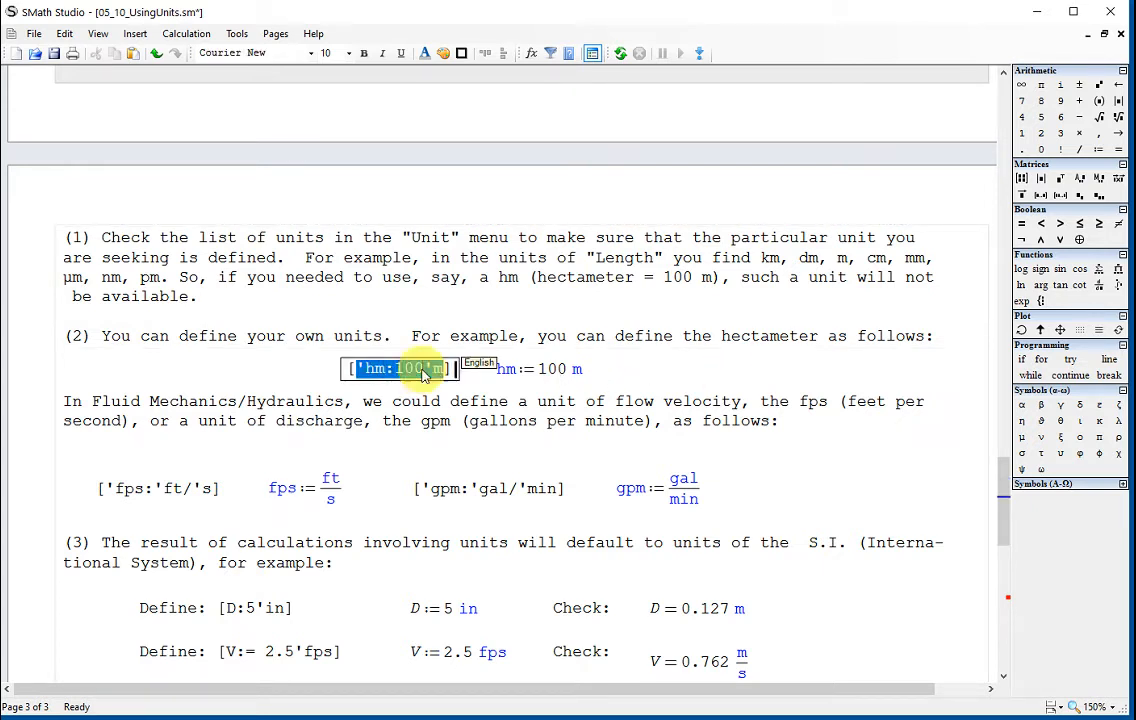
click(648, 375)
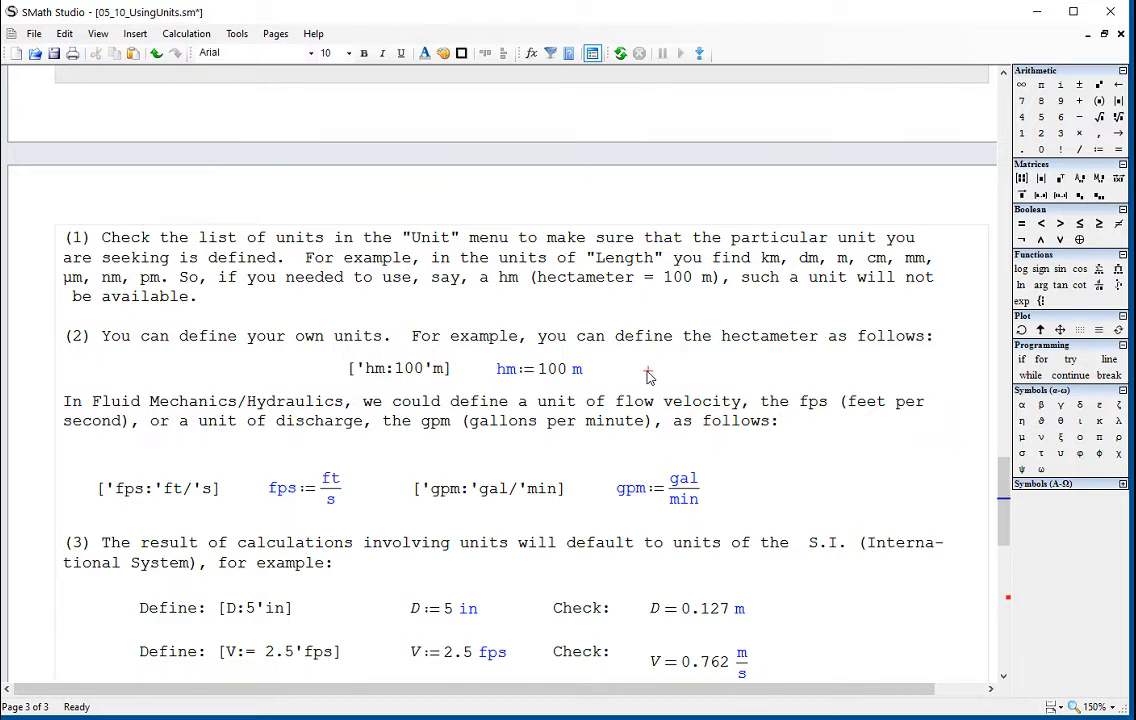
scroll(648, 375, down, 1)
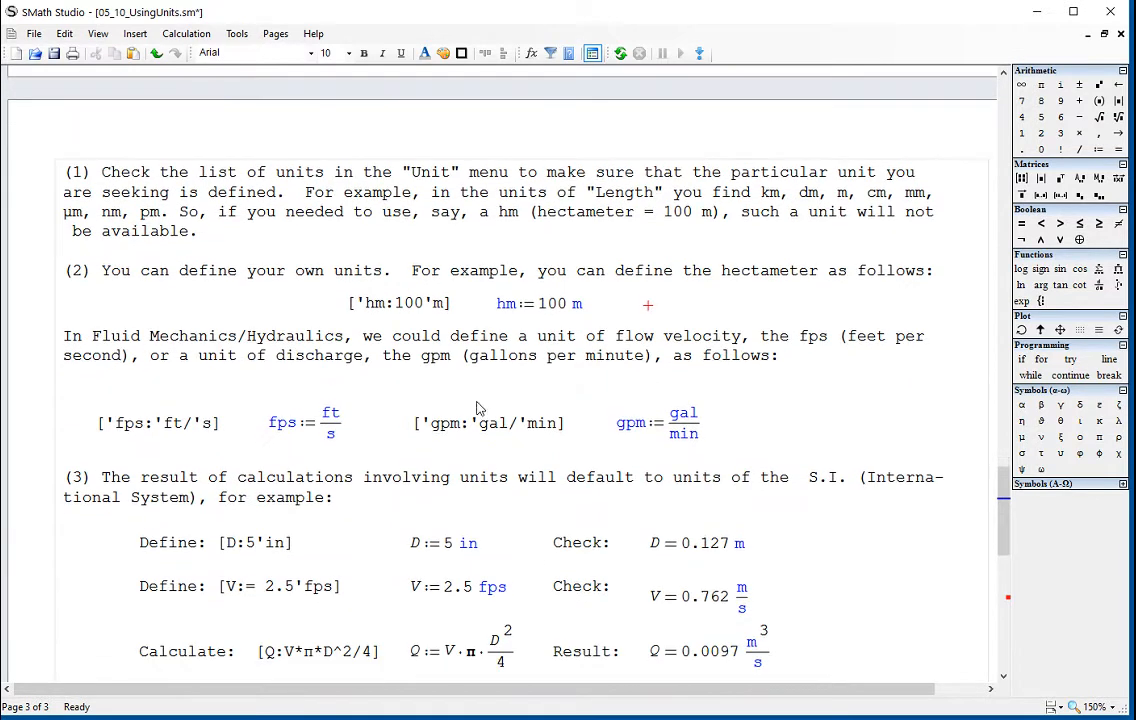
click(96, 341)
drag(97, 342, 344, 338)
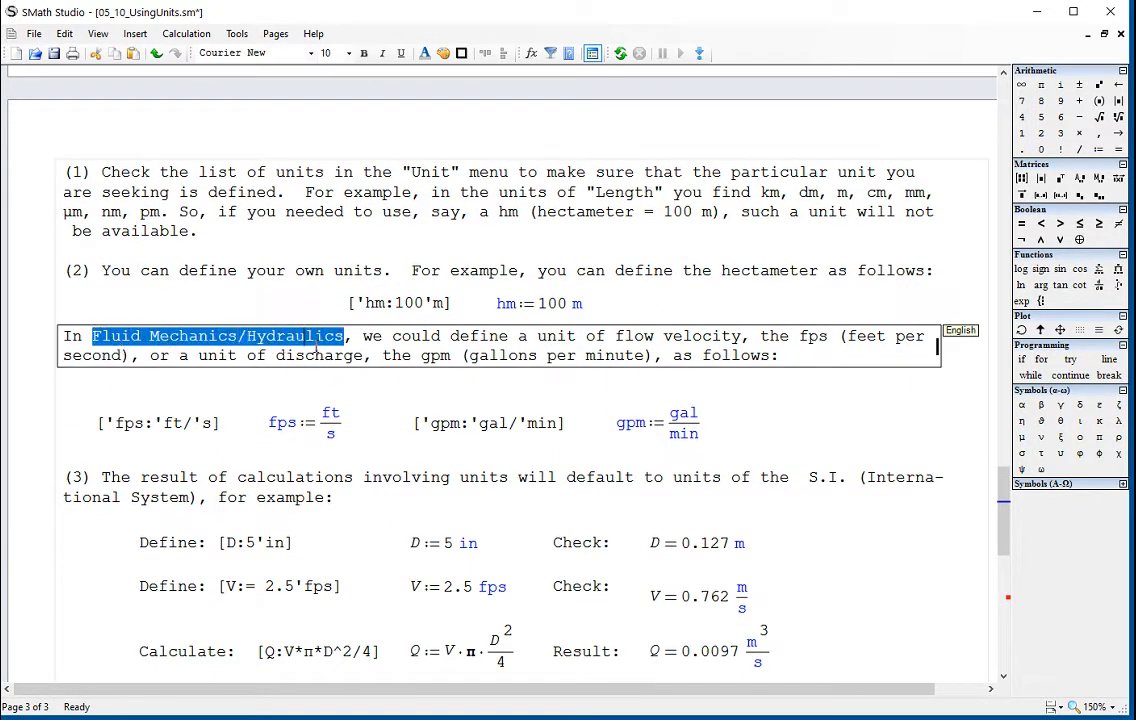
click(363, 420)
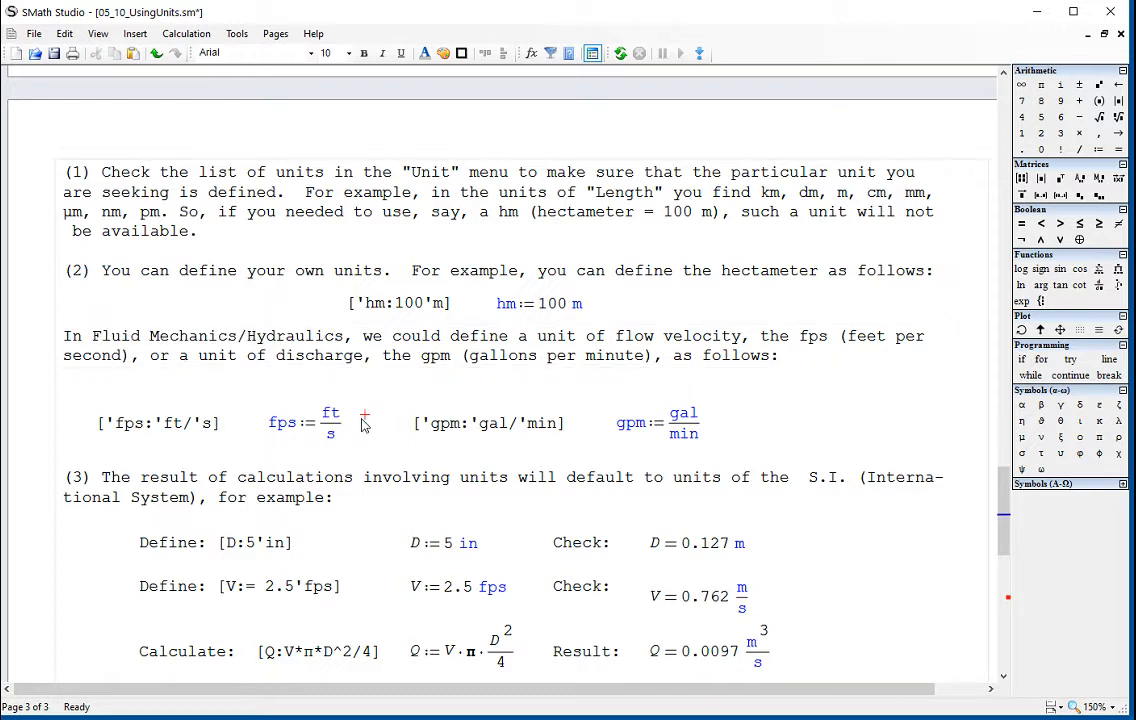
double_click(283, 430)
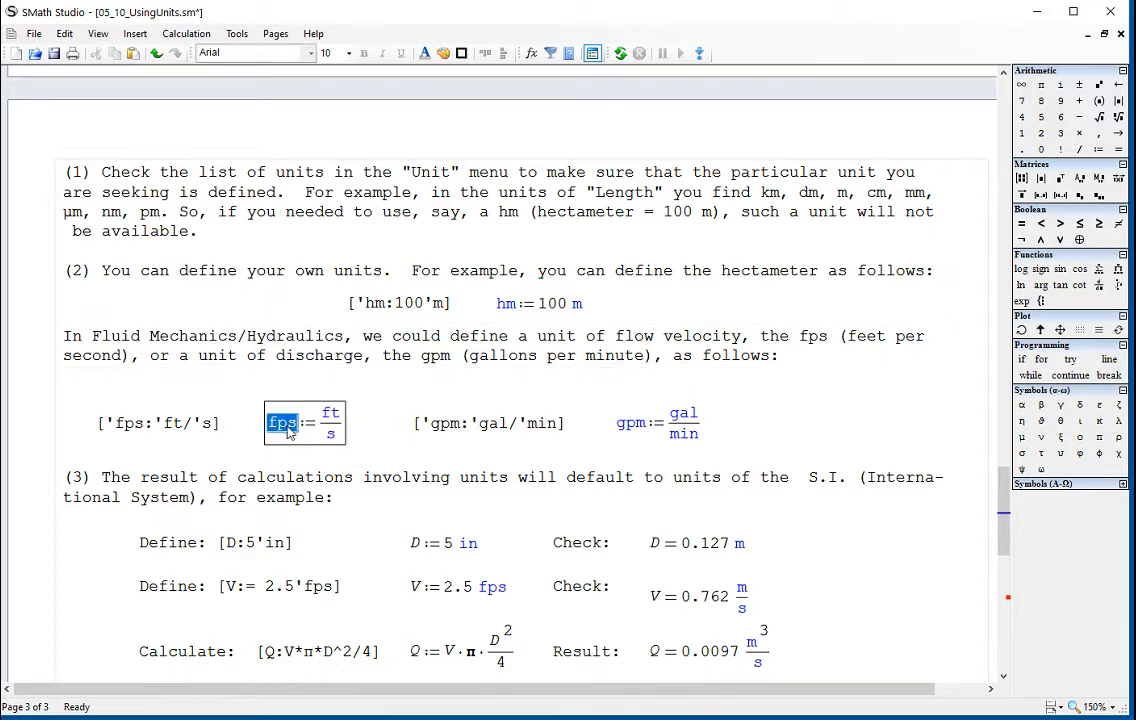
double_click(631, 428)
click(737, 437)
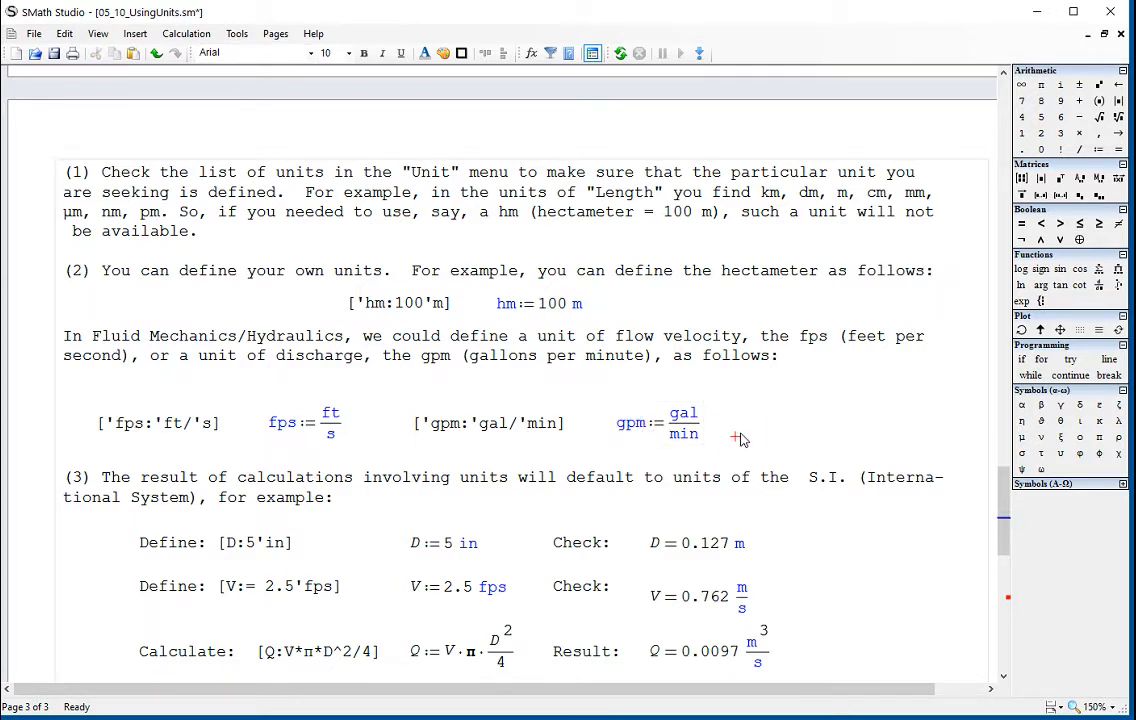
Define the unit fps as ft/s in the blank area beside the gpm definition
click(767, 384)
click(800, 395)
text(fp)
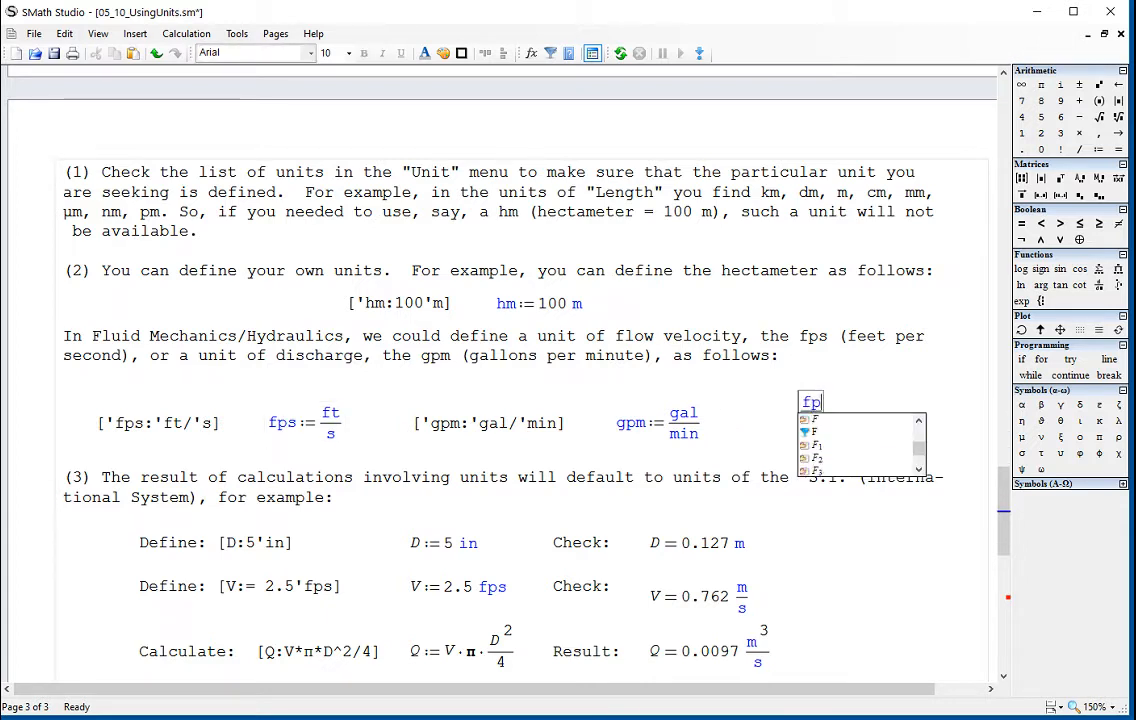
text(s := )
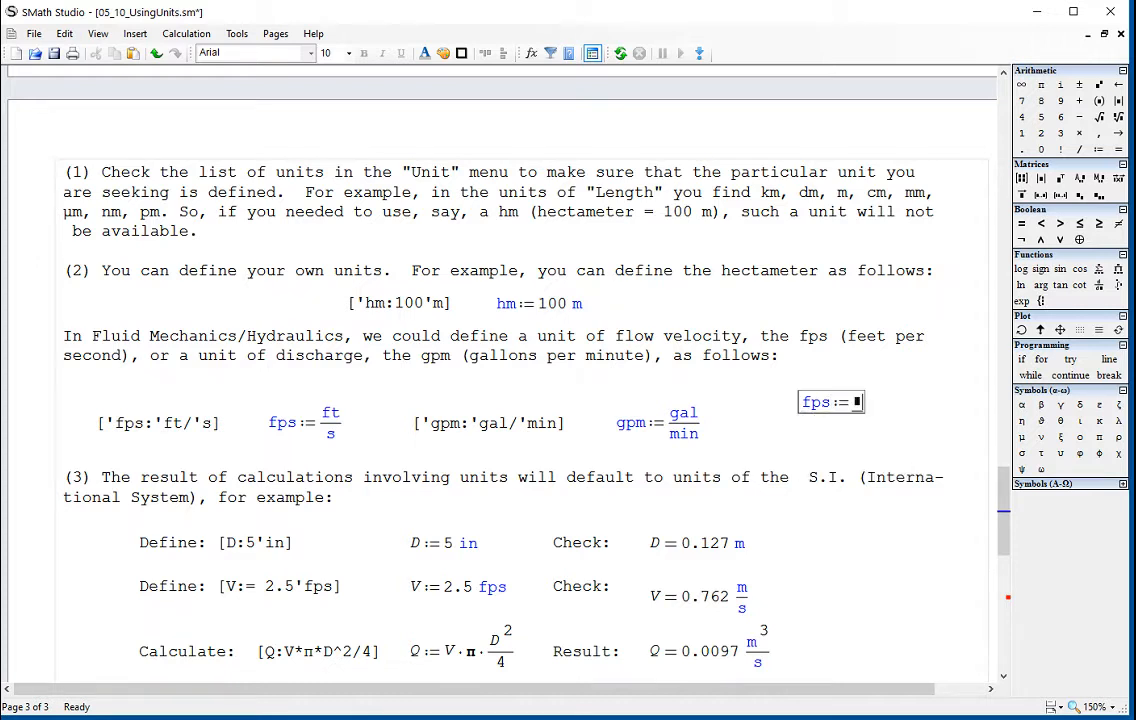
text(ft/s)
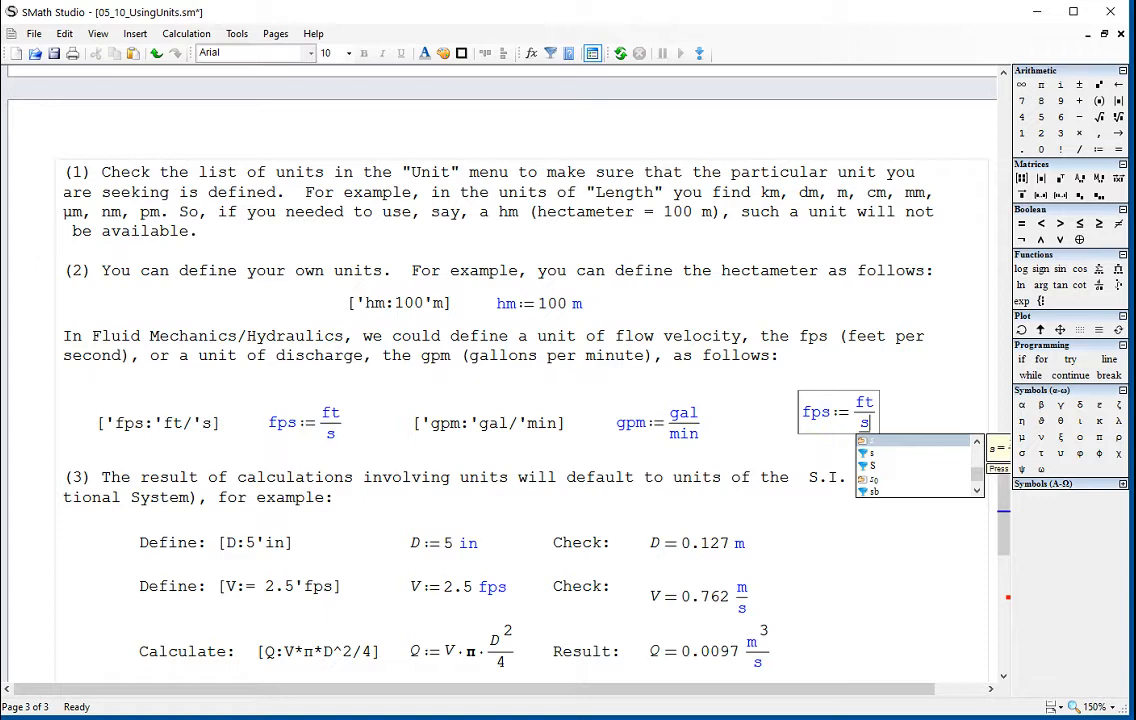
click(920, 414)
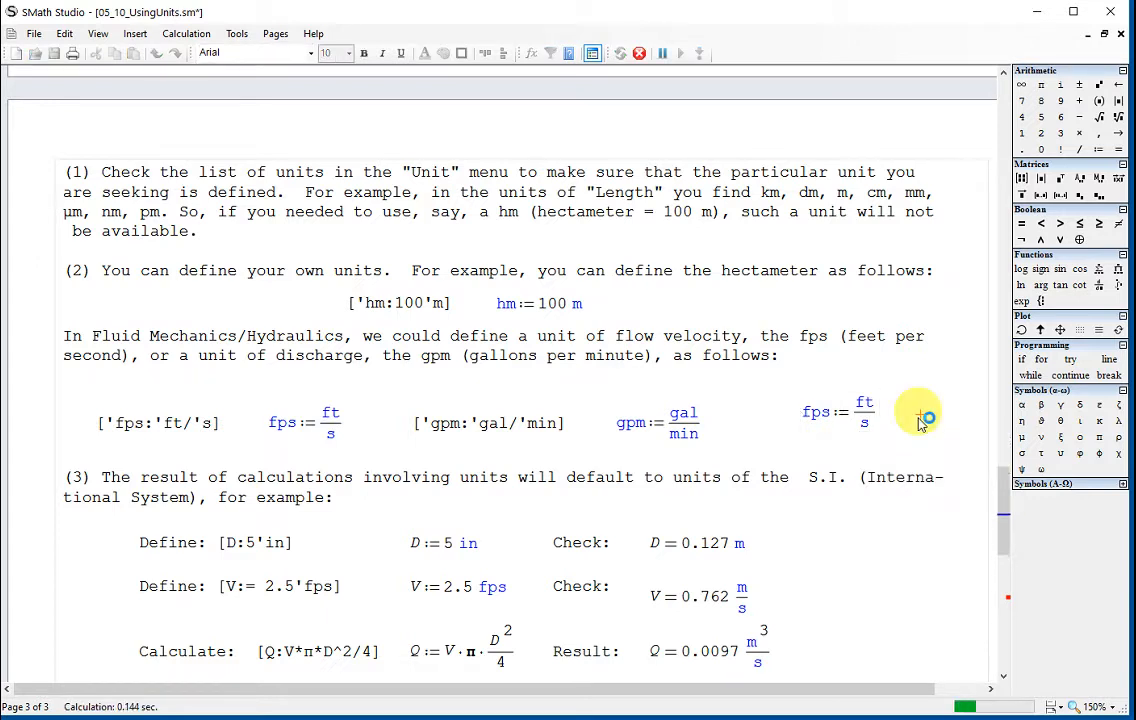
Delete the duplicate fps definition beside the gpm definition
drag(354, 458, 325, 430)
drag(713, 436, 680, 432)
drag(897, 444, 860, 410)
key(Delete)
Compare the D and V definitions in note (3) with their check results in S.I. units
scroll(865, 423, down, 2)
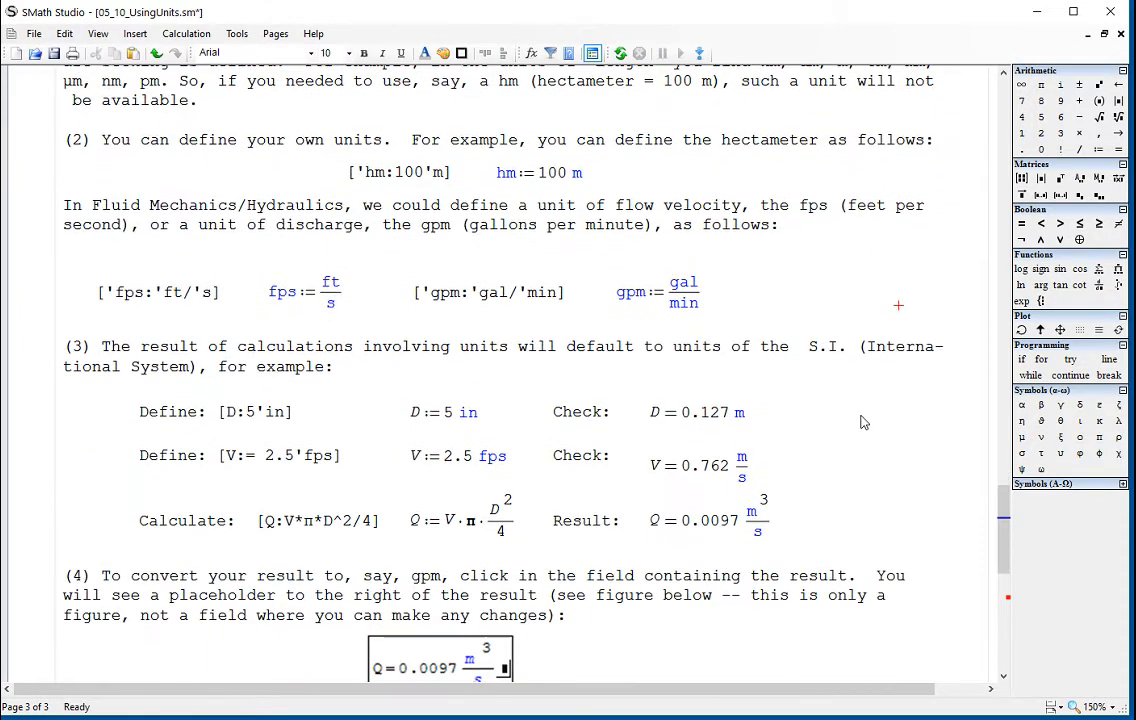
scroll(865, 423, down, 1)
drag(397, 349, 459, 371)
click(427, 354)
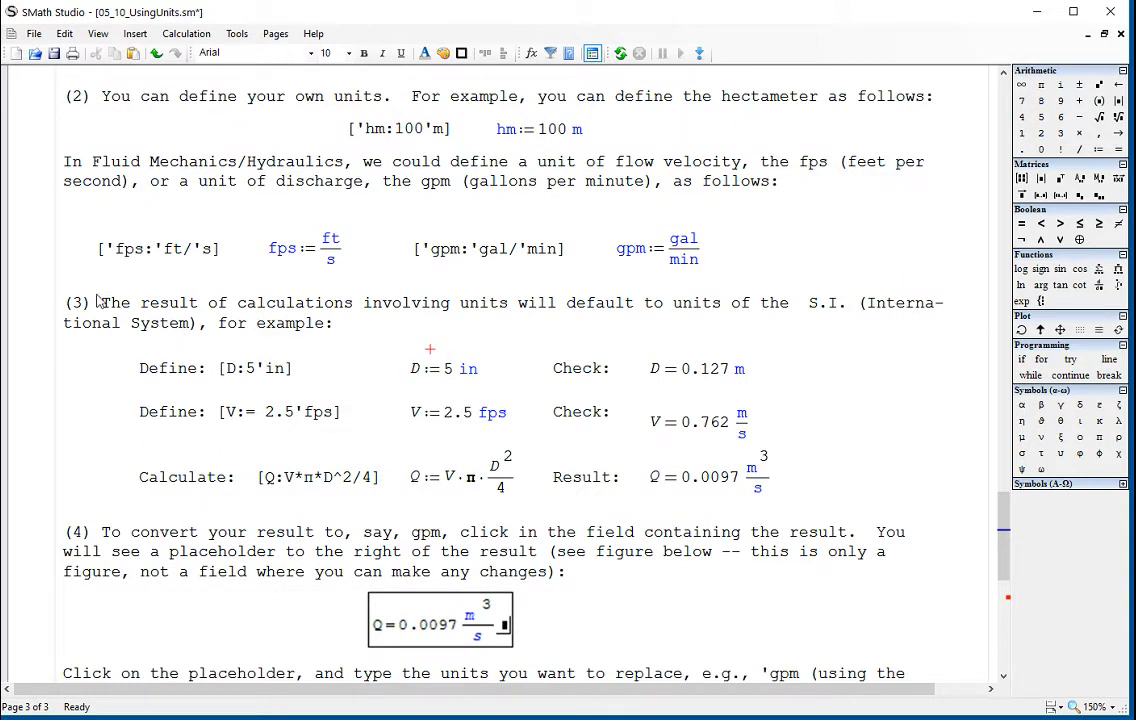
drag(397, 349, 515, 398)
drag(406, 401, 426, 406)
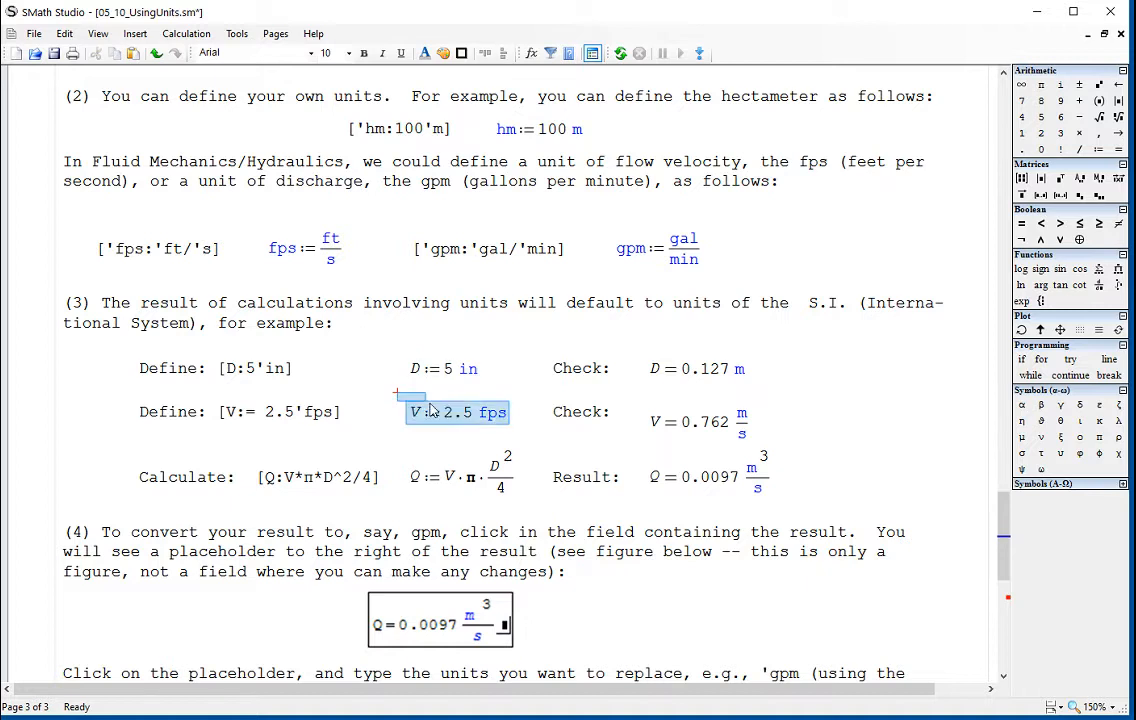
click(474, 442)
drag(474, 442, 431, 368)
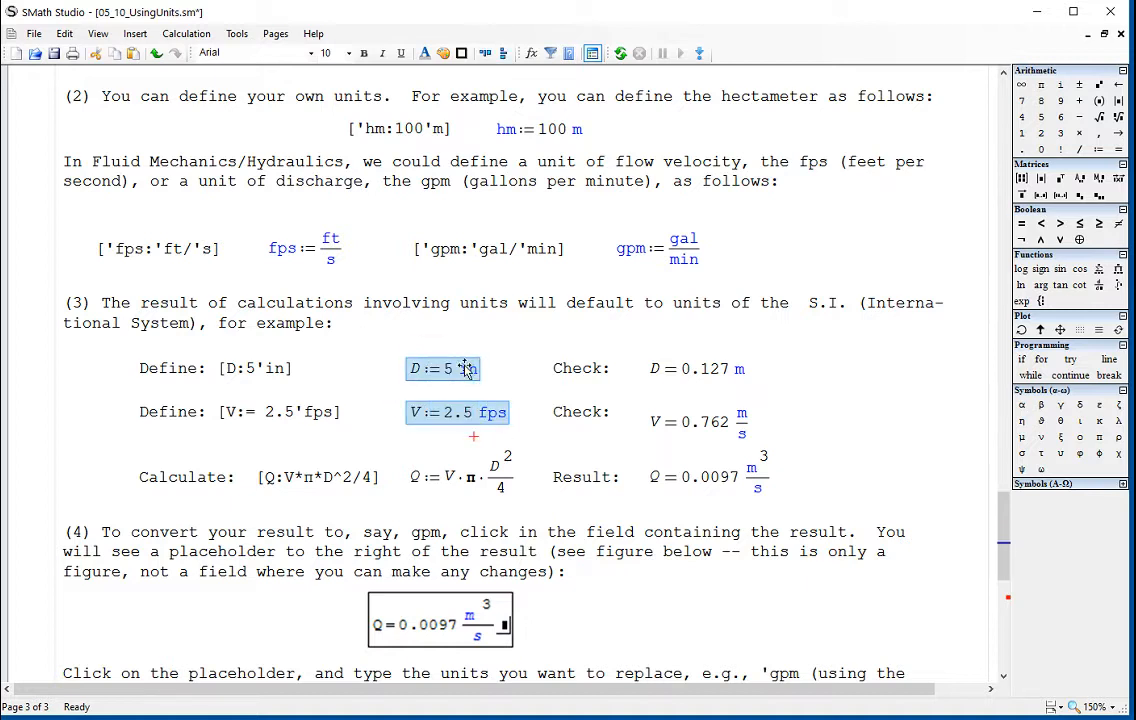
click(657, 358)
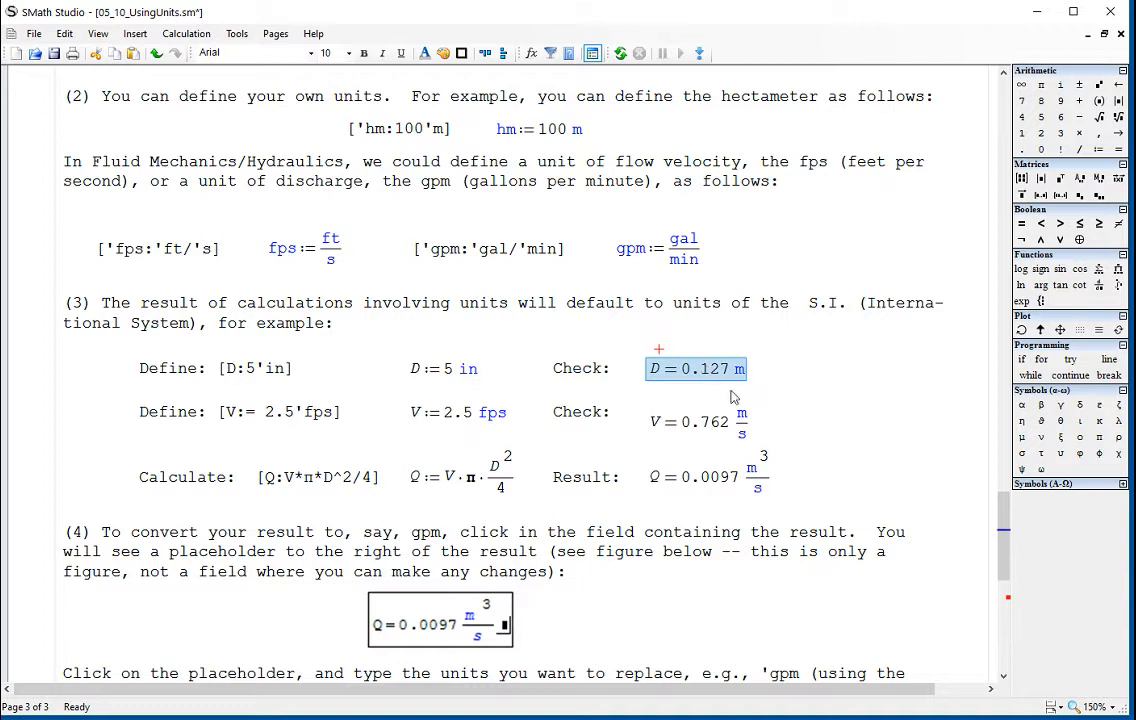
drag(778, 426, 742, 420)
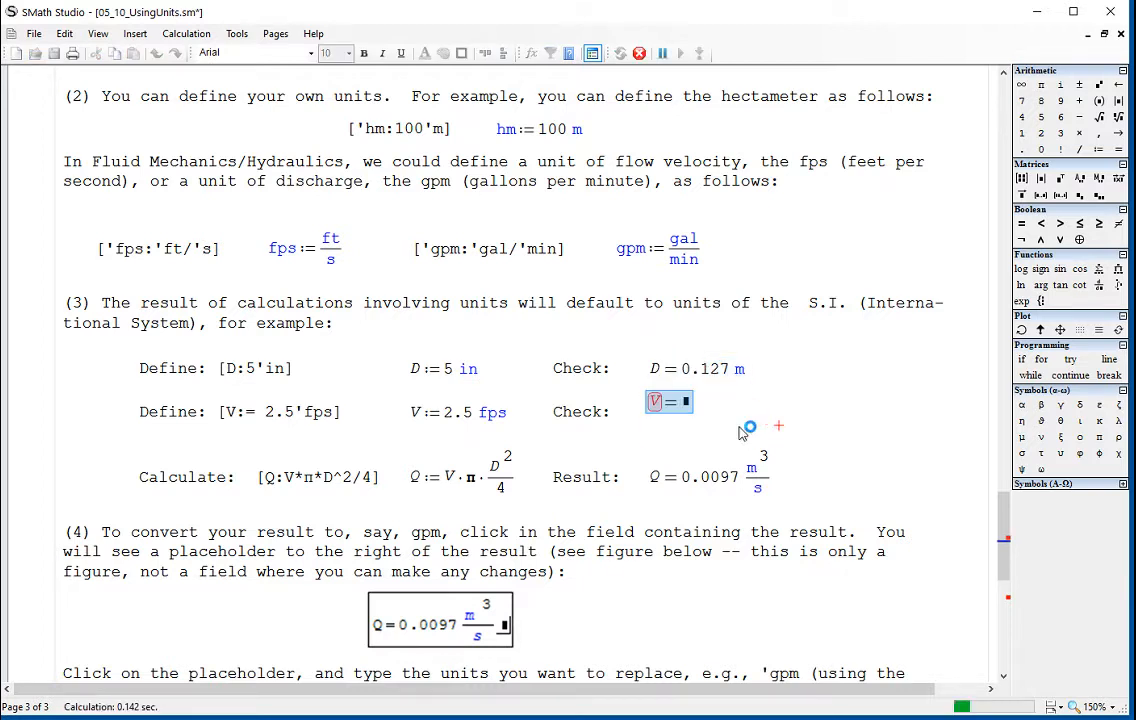
click(812, 384)
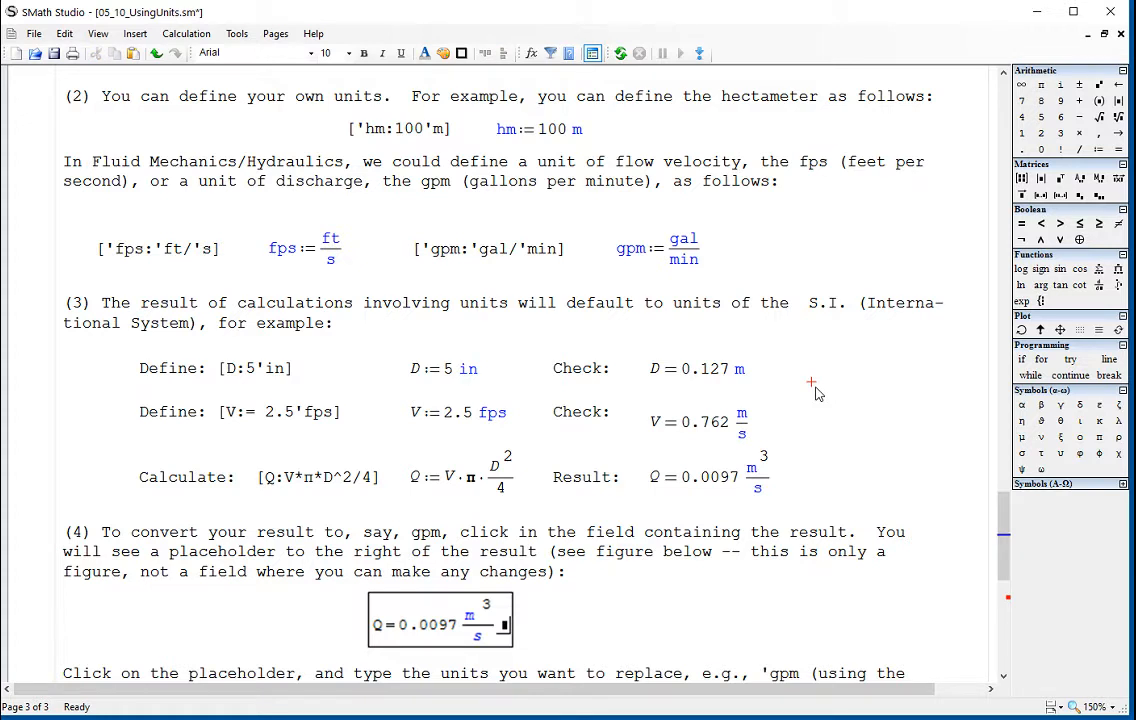
drag(483, 371, 458, 371)
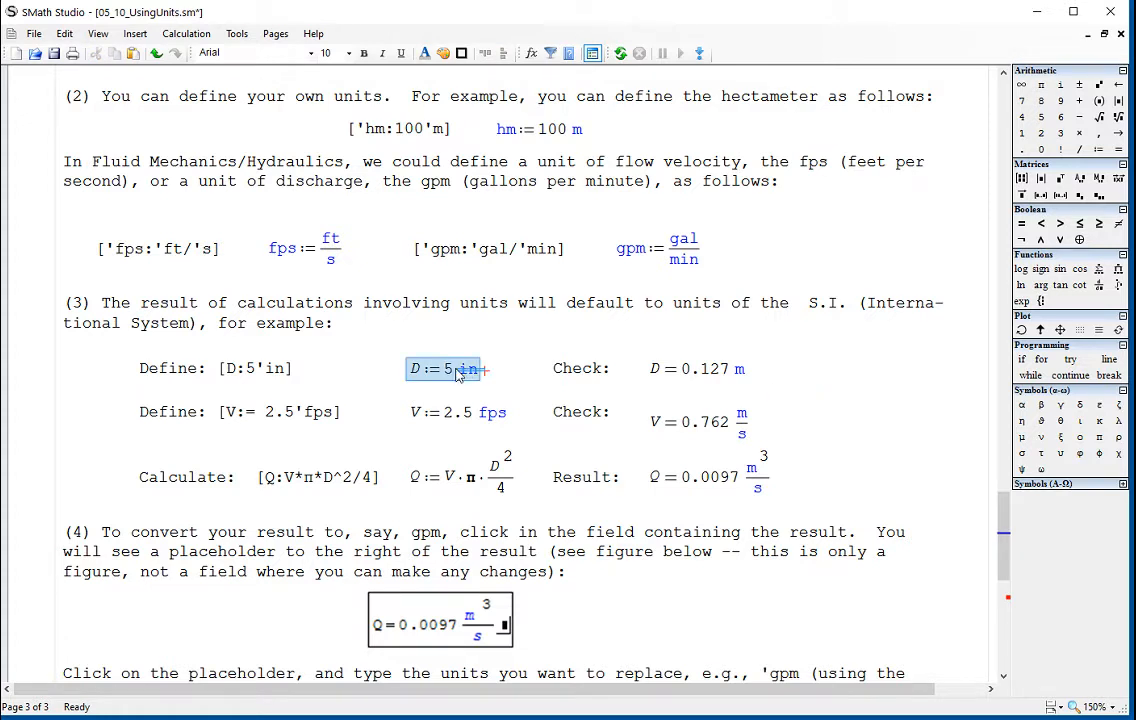
click(734, 381)
click(801, 383)
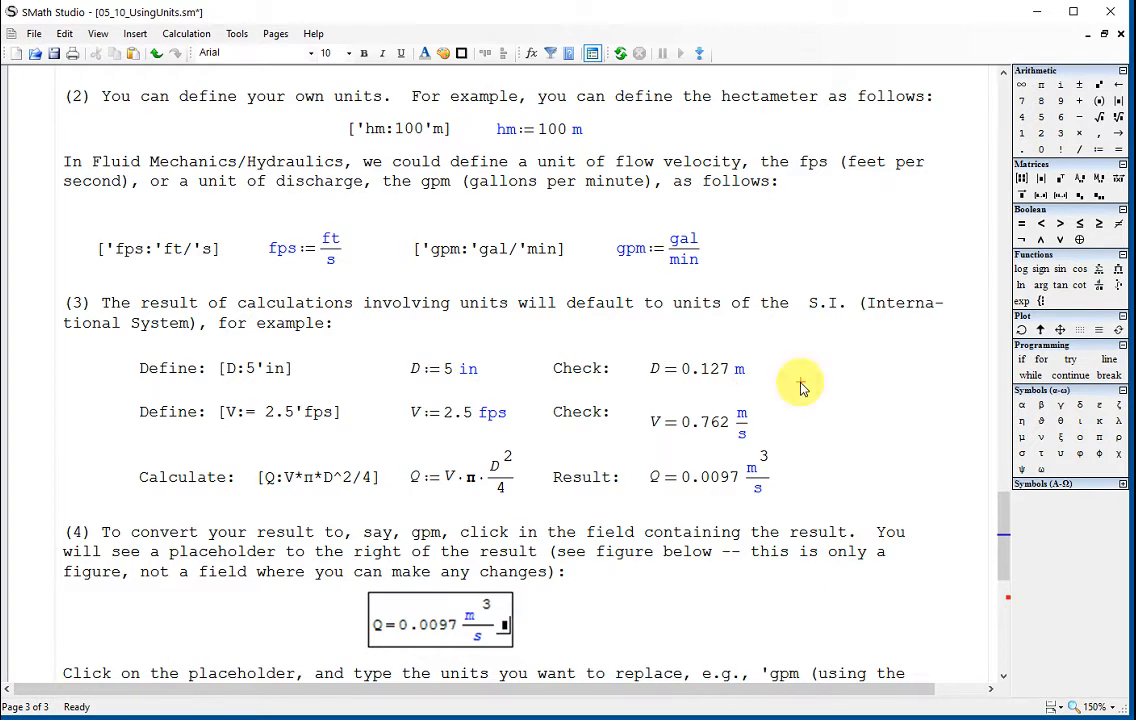
Examine the Q formula in note (3), the D and V inputs it uses, and its result
scroll(801, 383, down, 3)
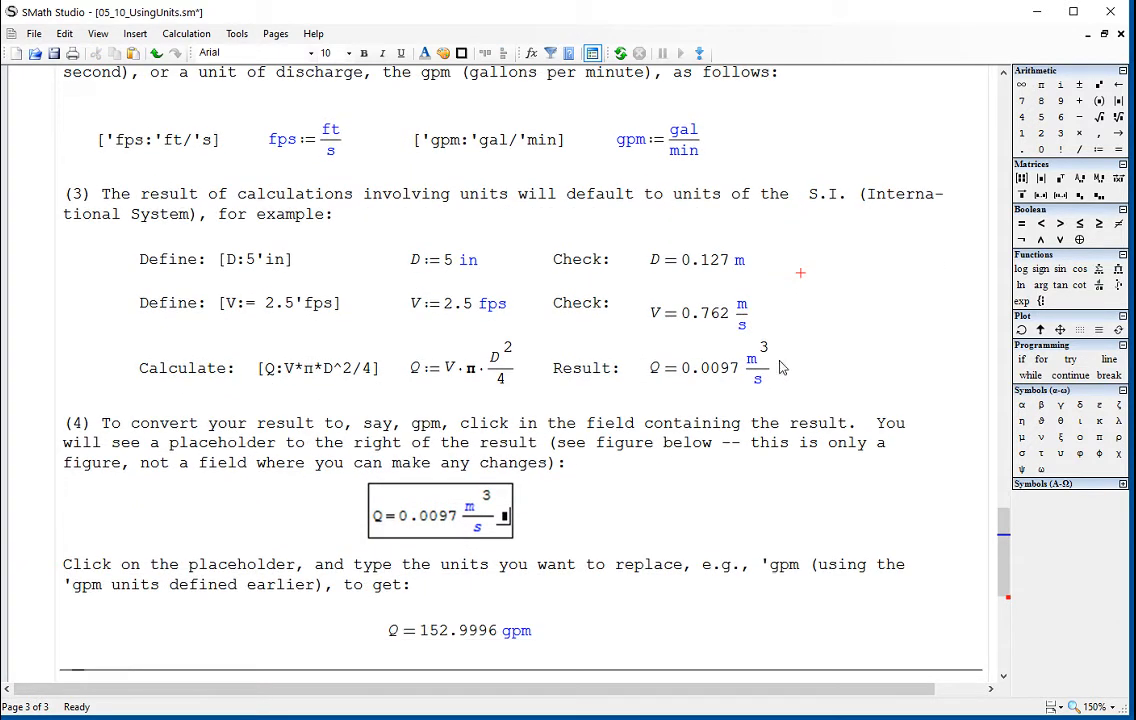
click(767, 316)
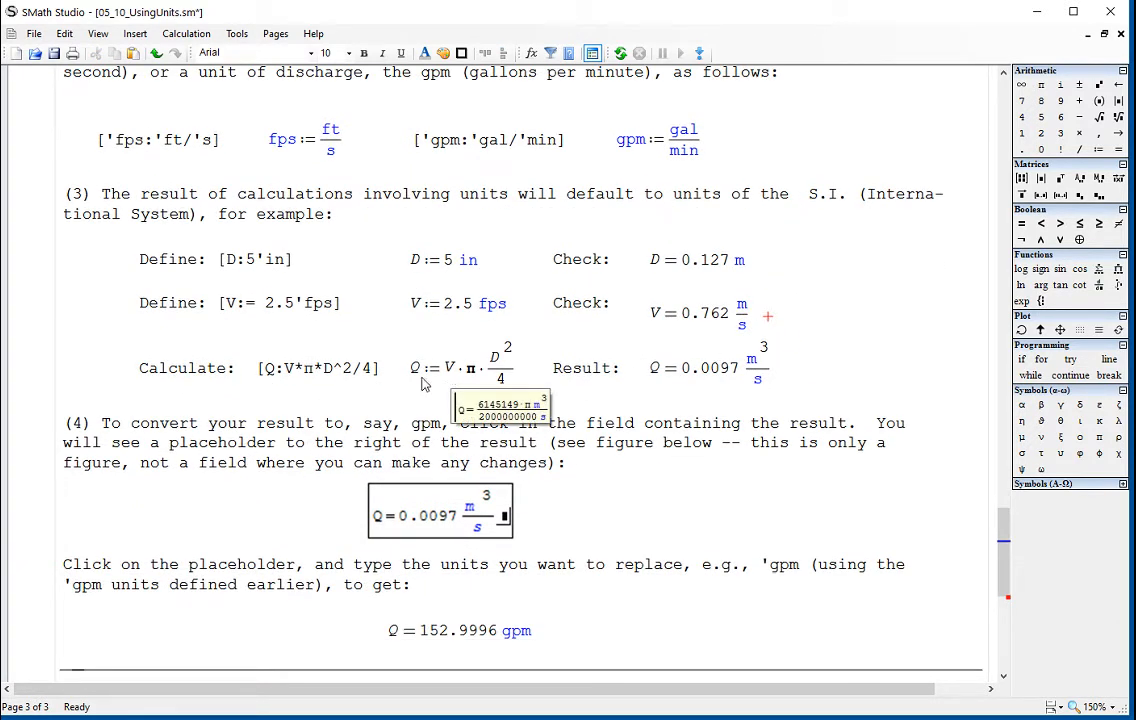
click(452, 372)
drag(471, 373, 484, 368)
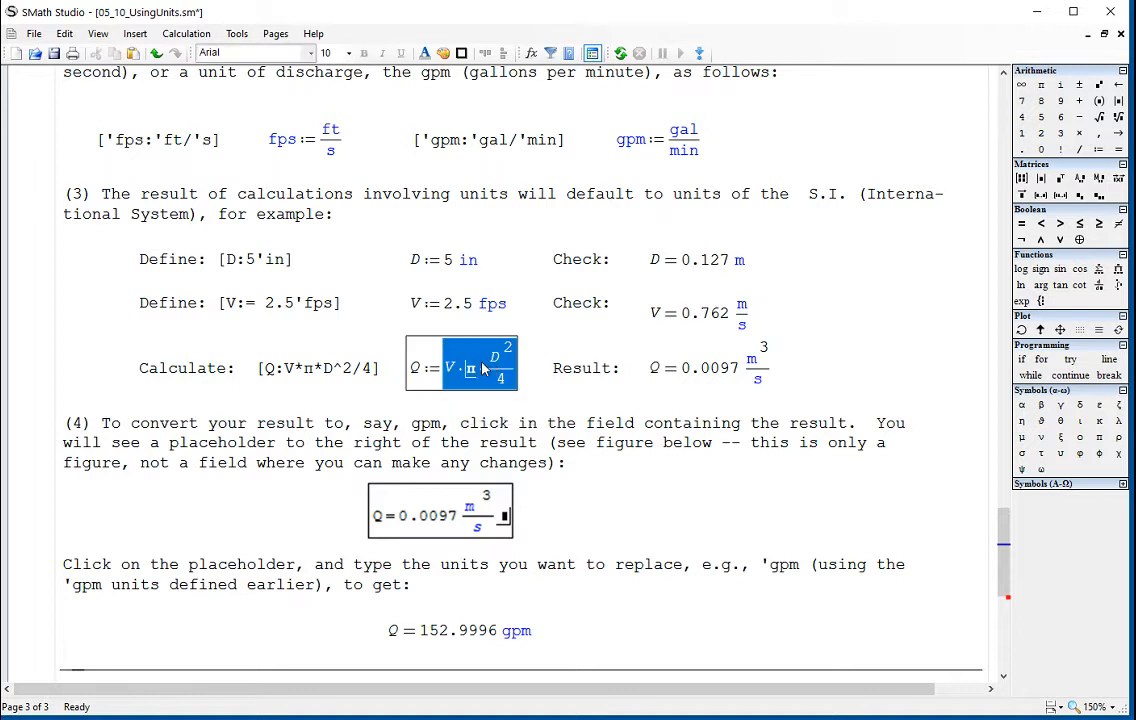
click(497, 363)
click(510, 384)
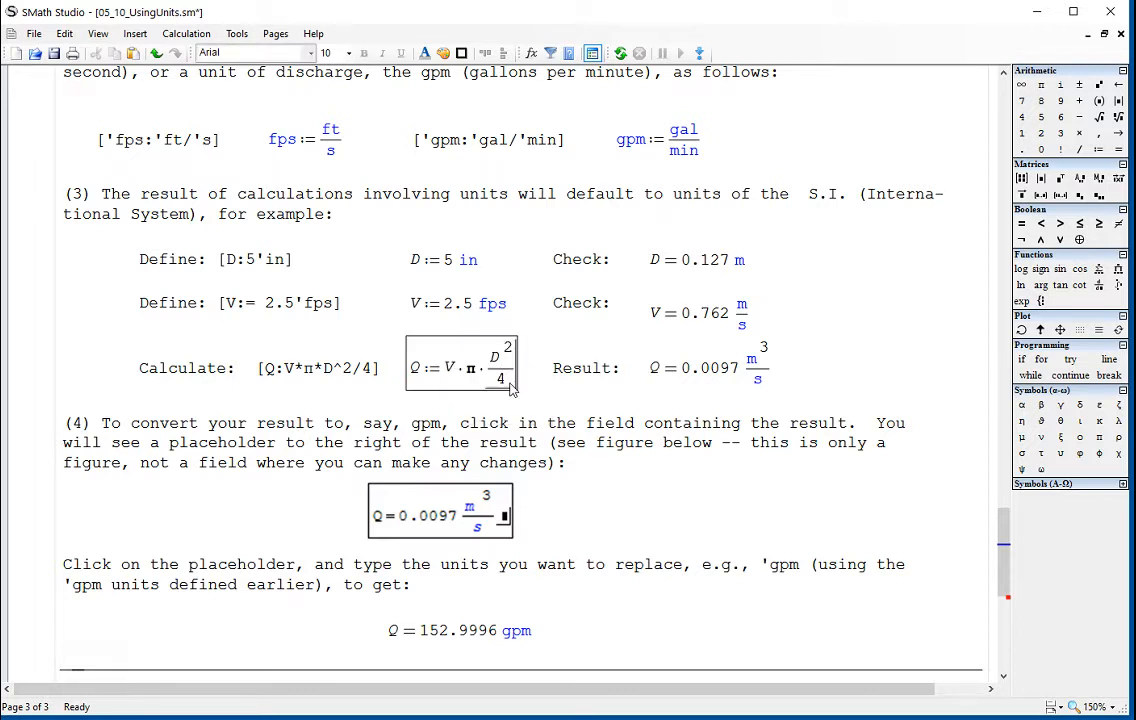
click(443, 262)
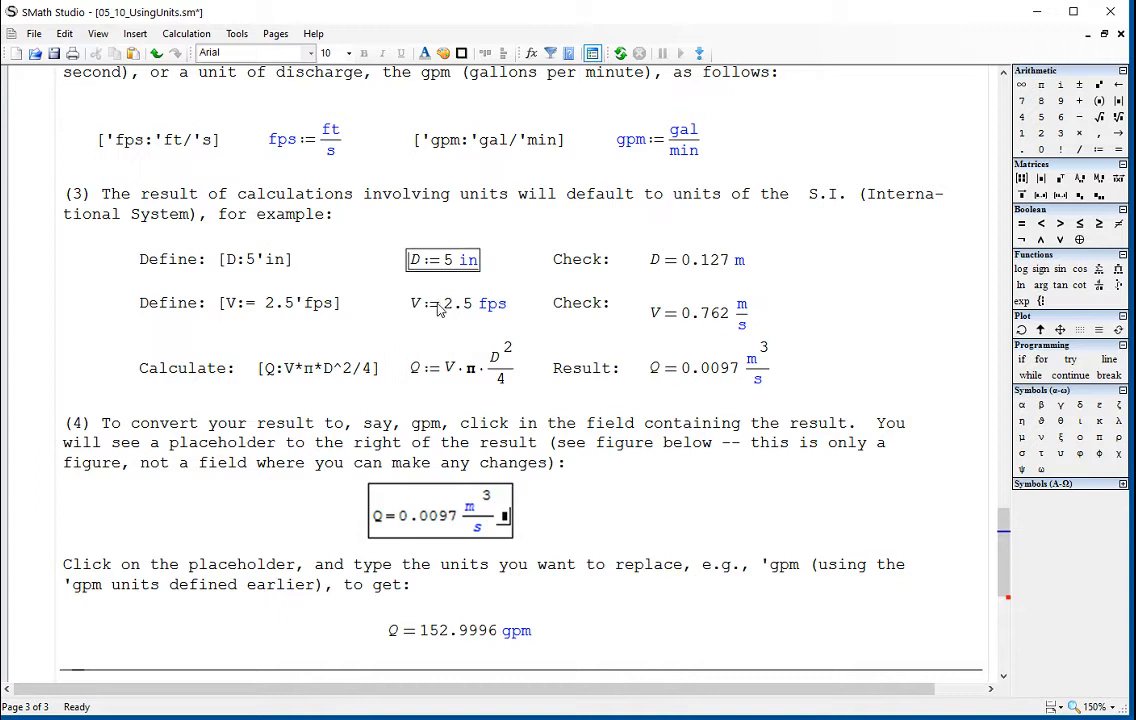
click(440, 306)
click(727, 370)
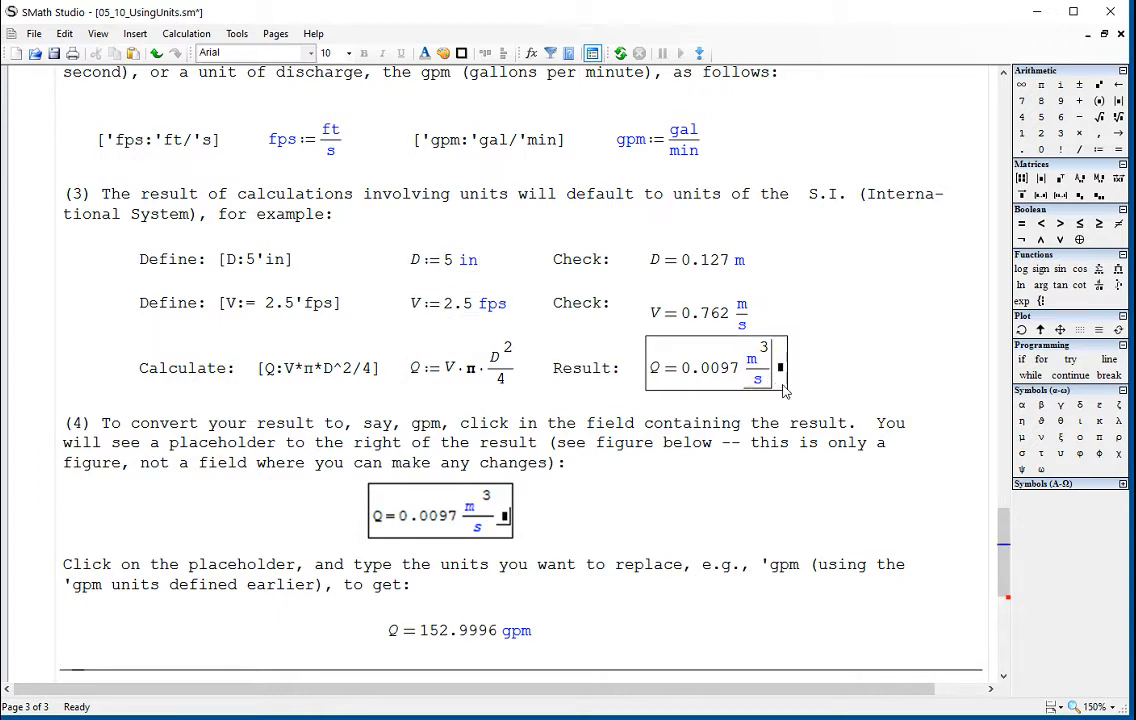
click(820, 387)
Add a border around the D and V definitions in note (3)
scroll(820, 387, down, 2)
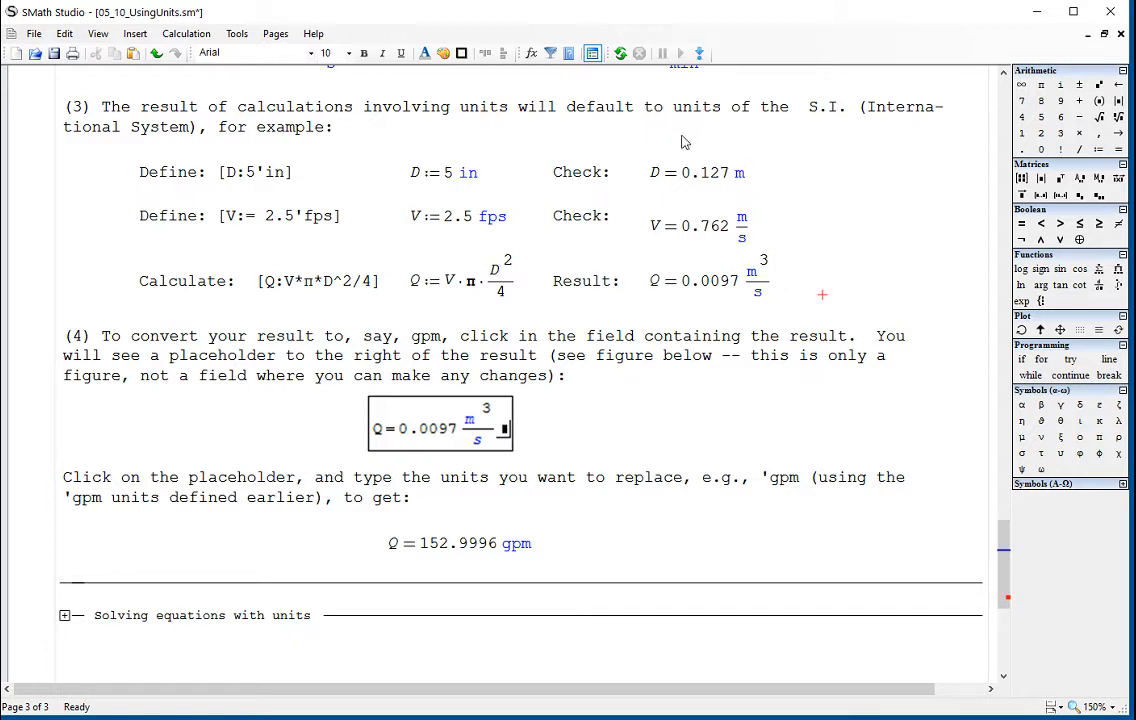
drag(451, 152, 412, 215)
click(844, 223)
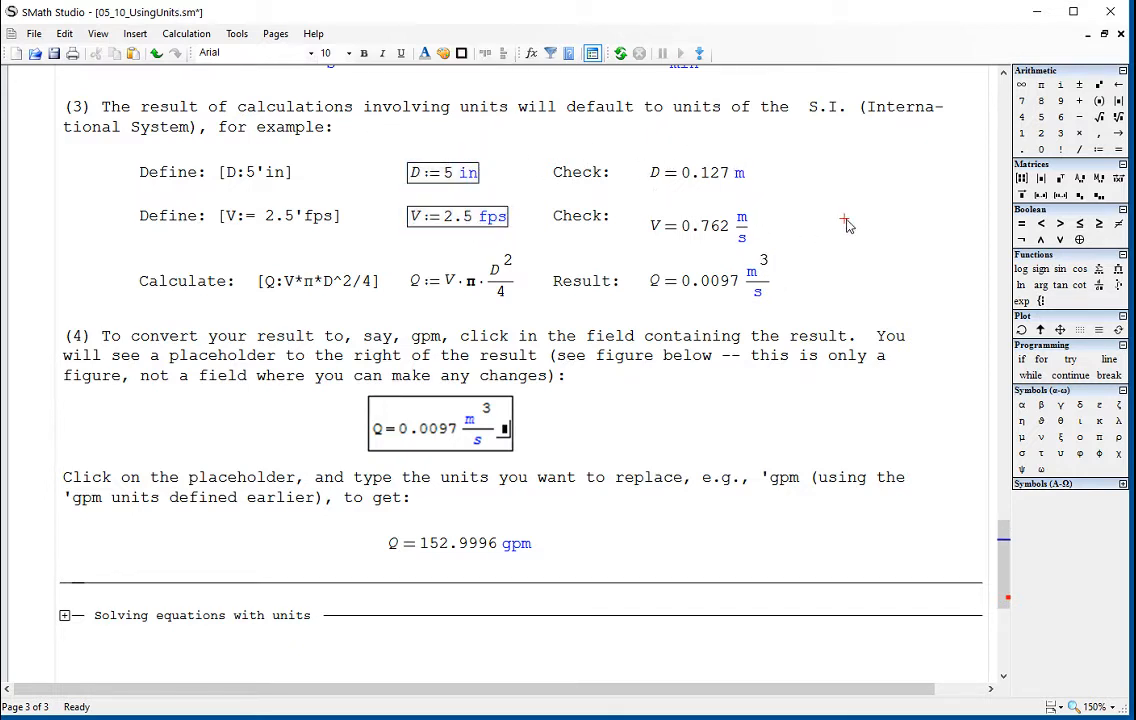
Give the D and V check results in note (3) a light grey background
drag(703, 152, 700, 222)
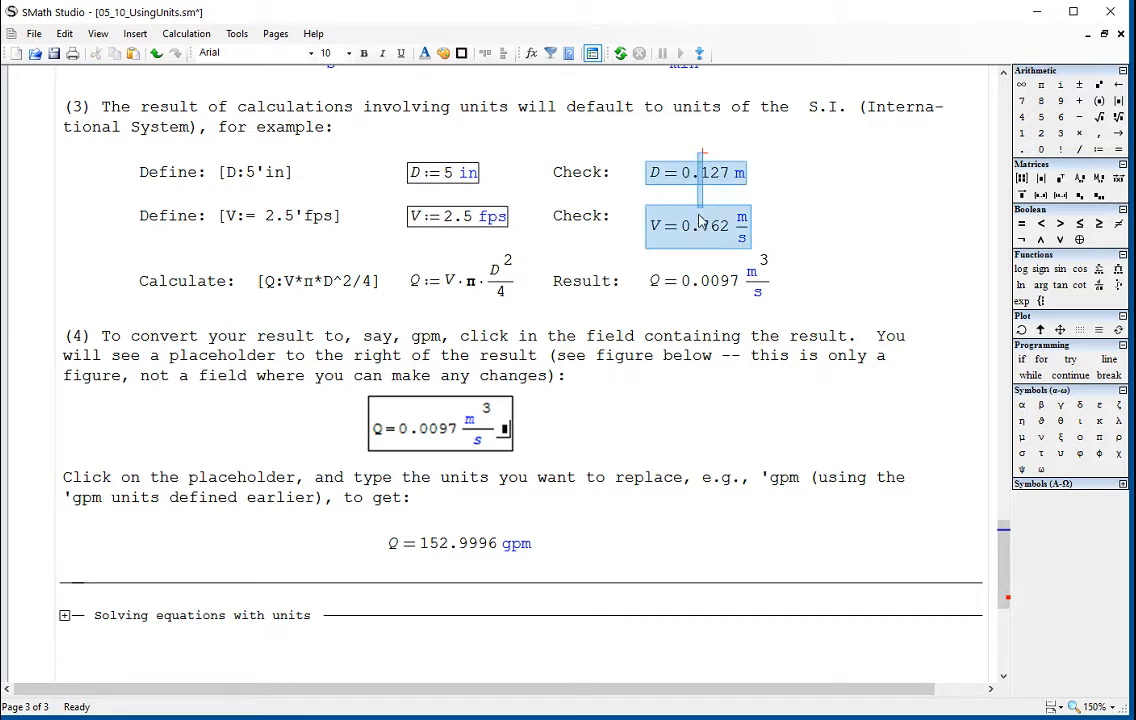
click(443, 53)
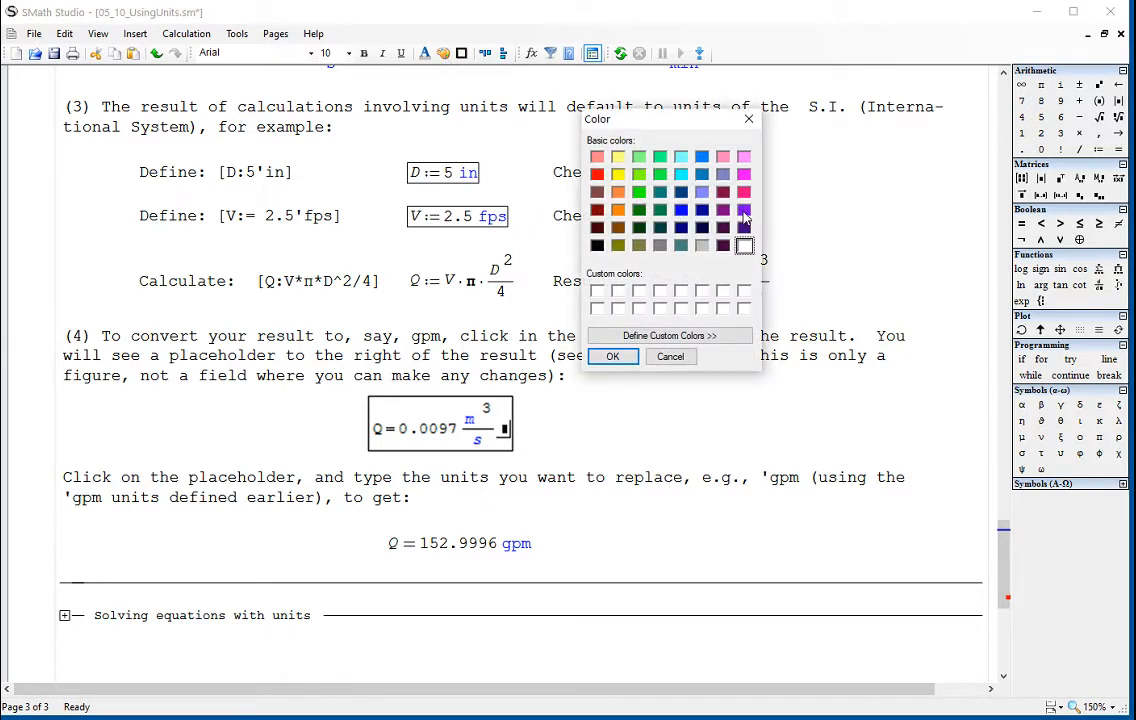
click(702, 246)
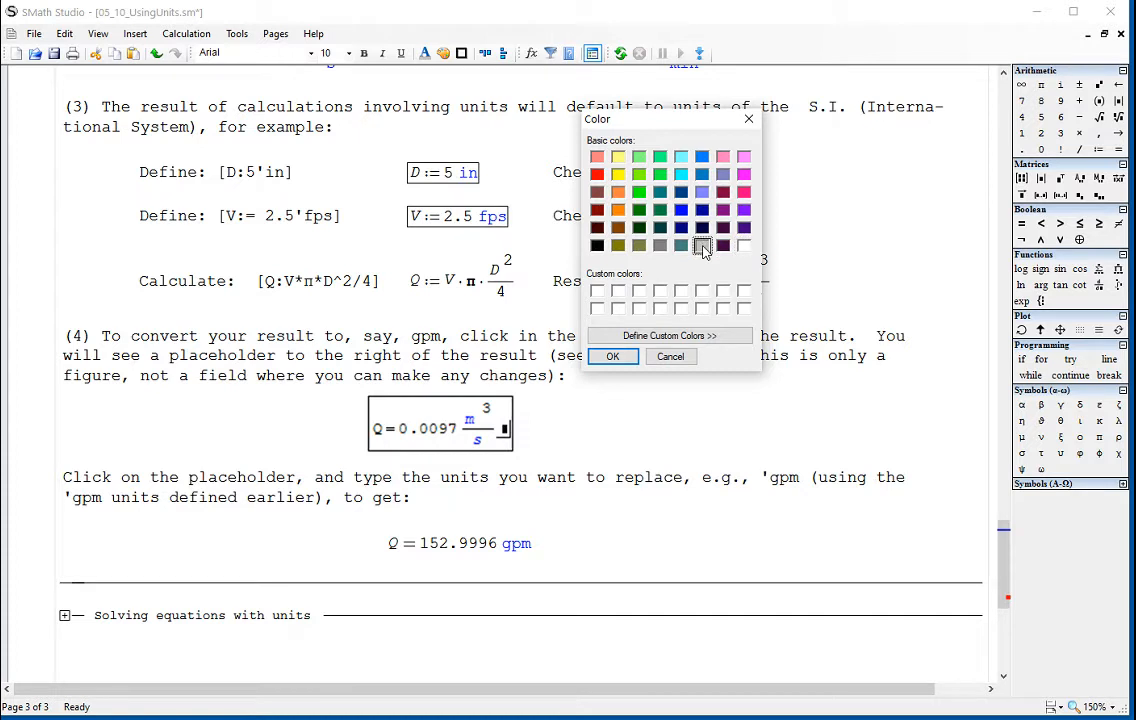
click(612, 357)
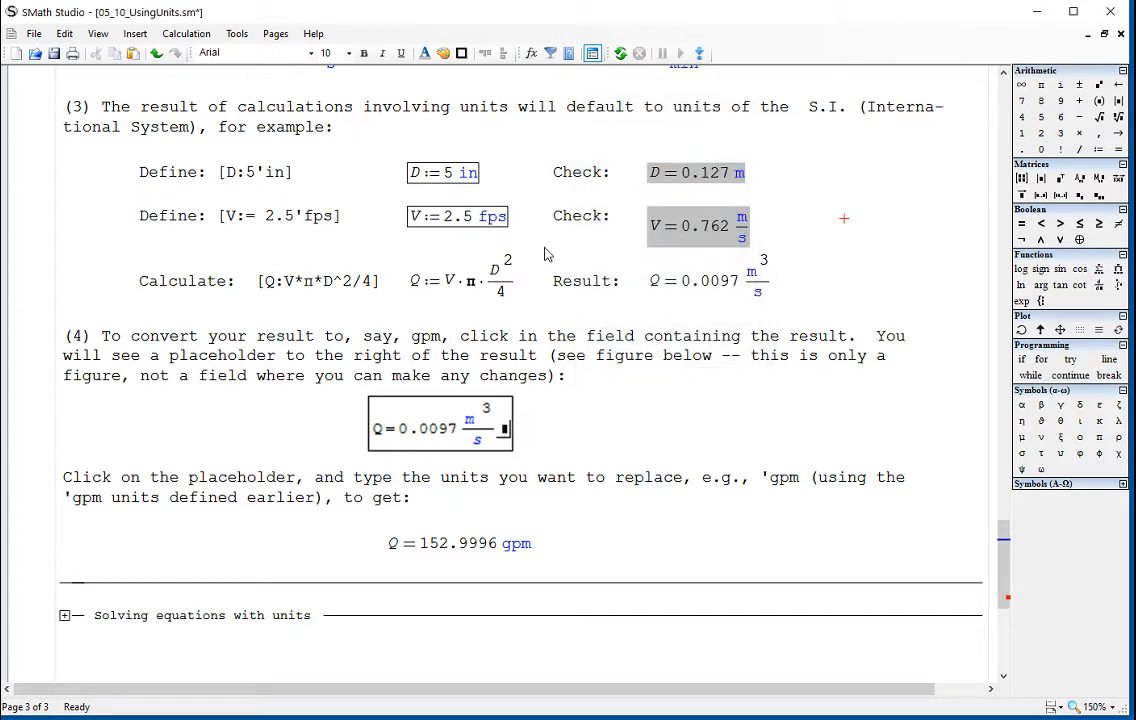
Add a border around the Q result in note (3)
drag(811, 305, 760, 303)
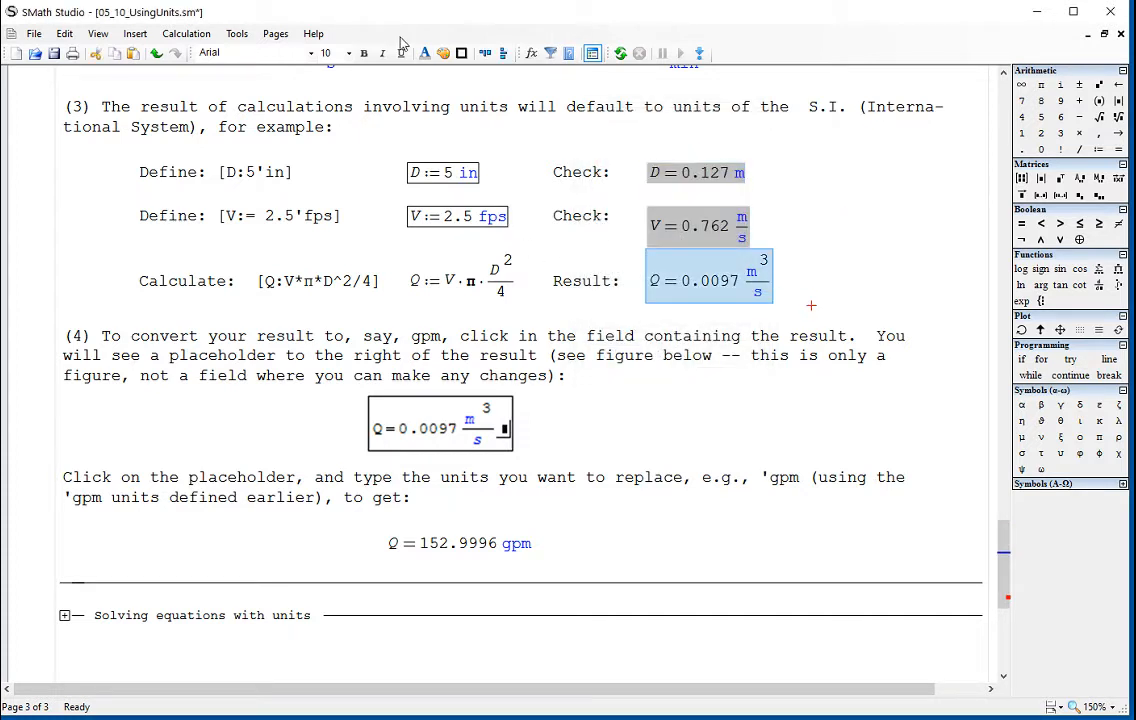
click(461, 53)
click(920, 212)
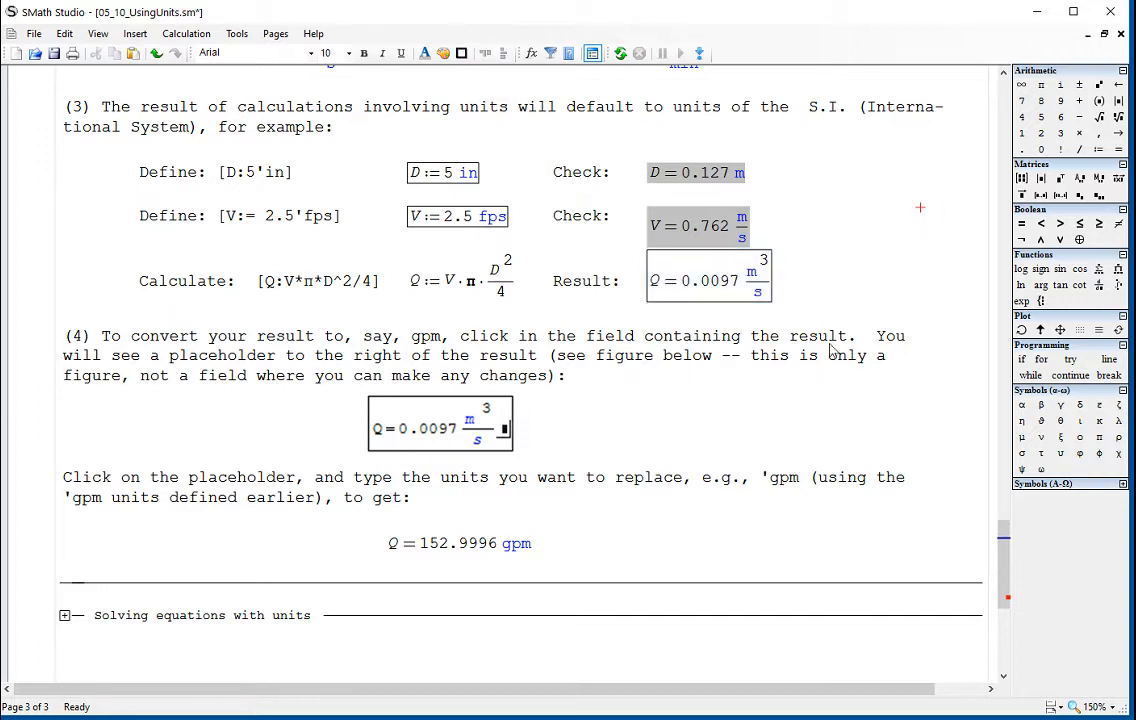
Convert the bordered Q result in note (3) to gpm units
click(772, 290)
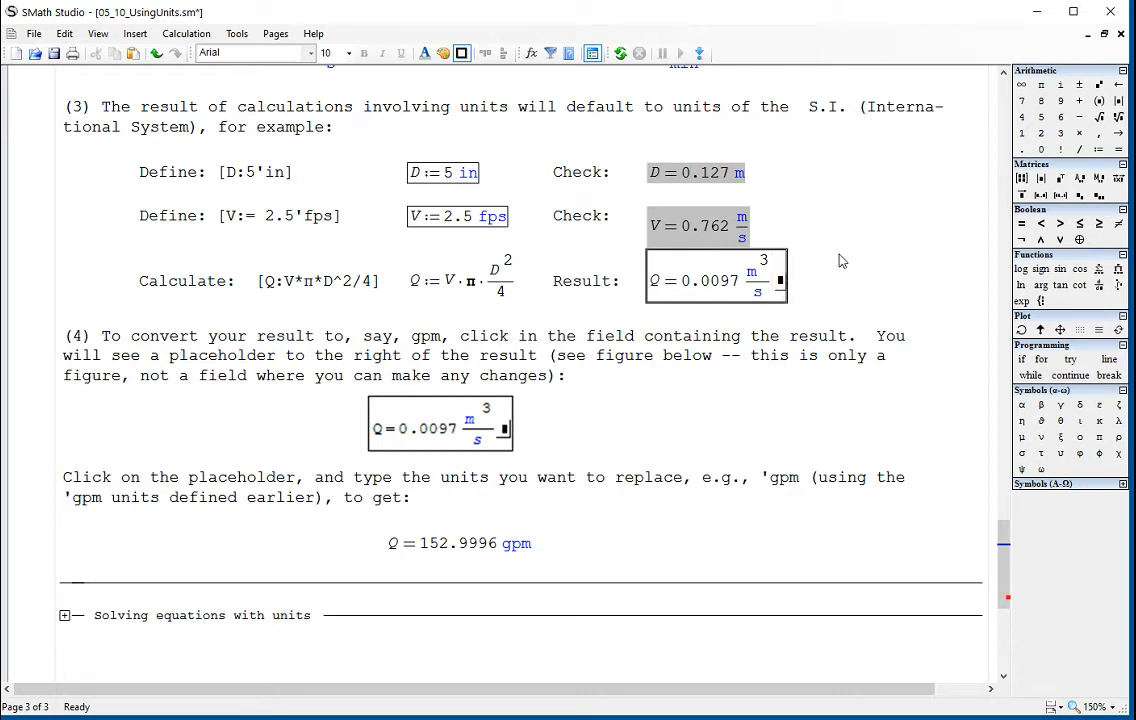
text(gpm)
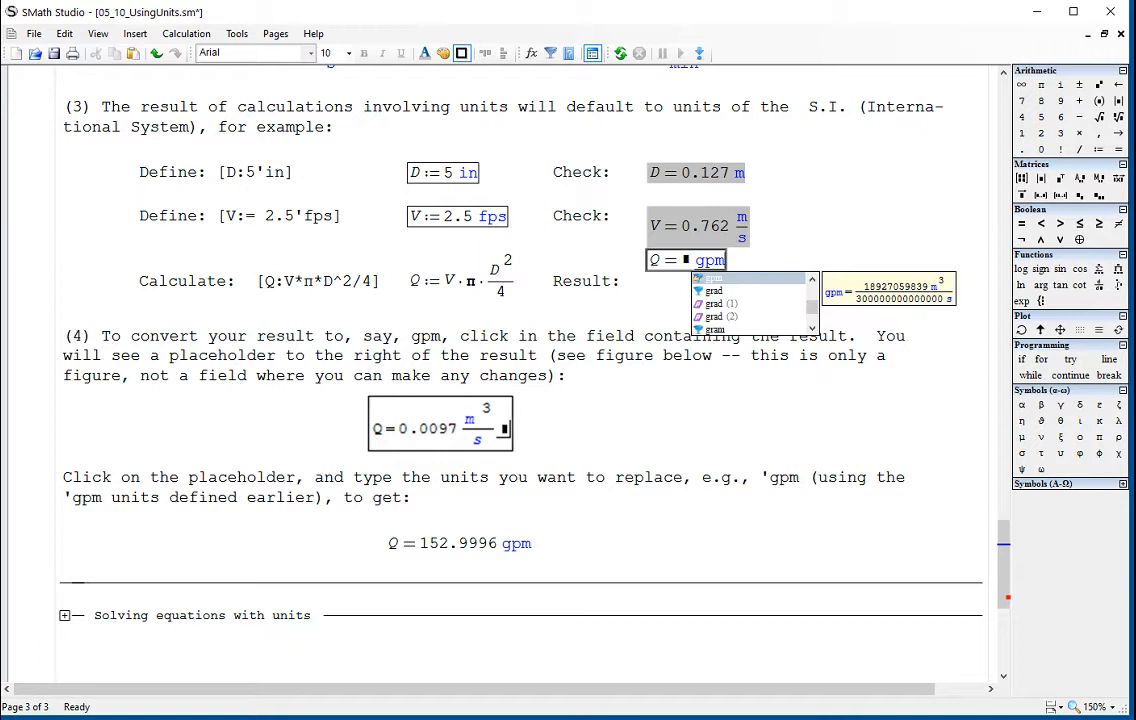
click(833, 230)
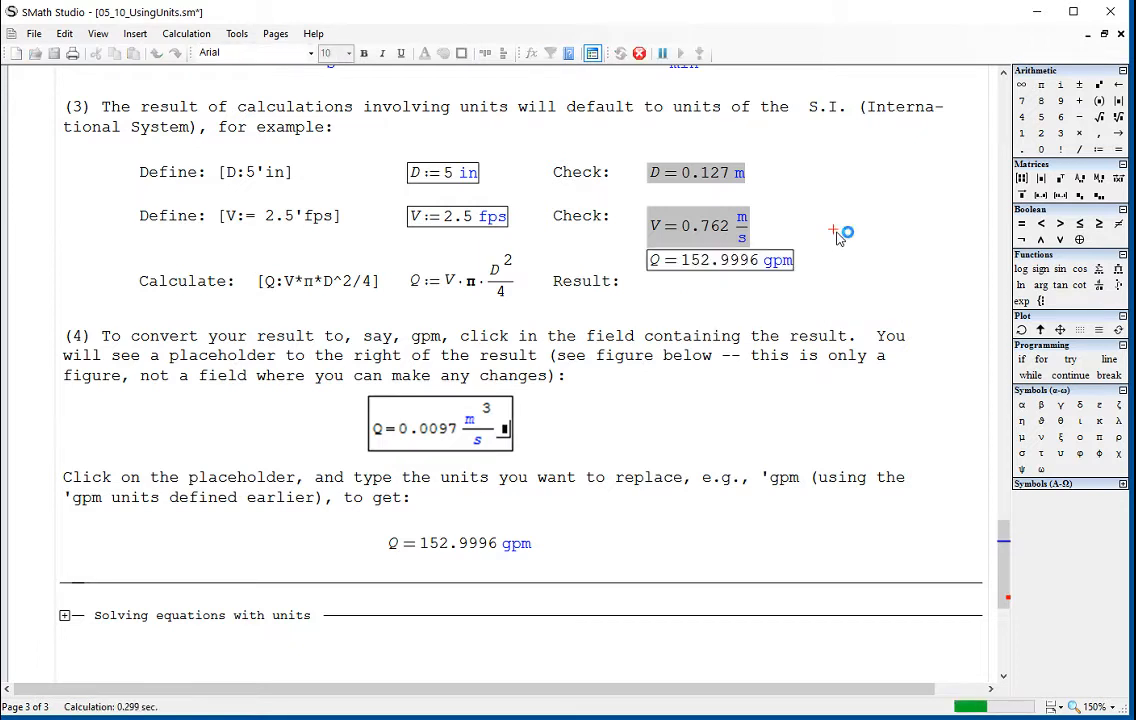
click(792, 265)
click(821, 271)
click(746, 294)
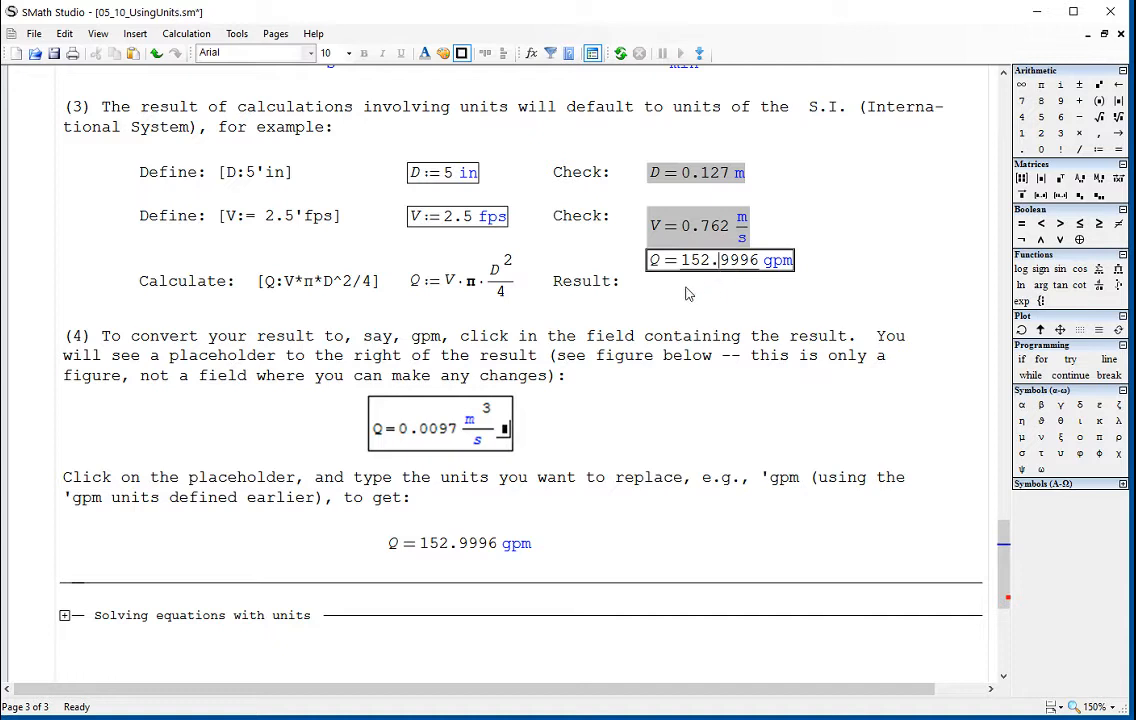
Add a second Q evaluation below the gpm result and express it in ft^3/s
click(648, 285)
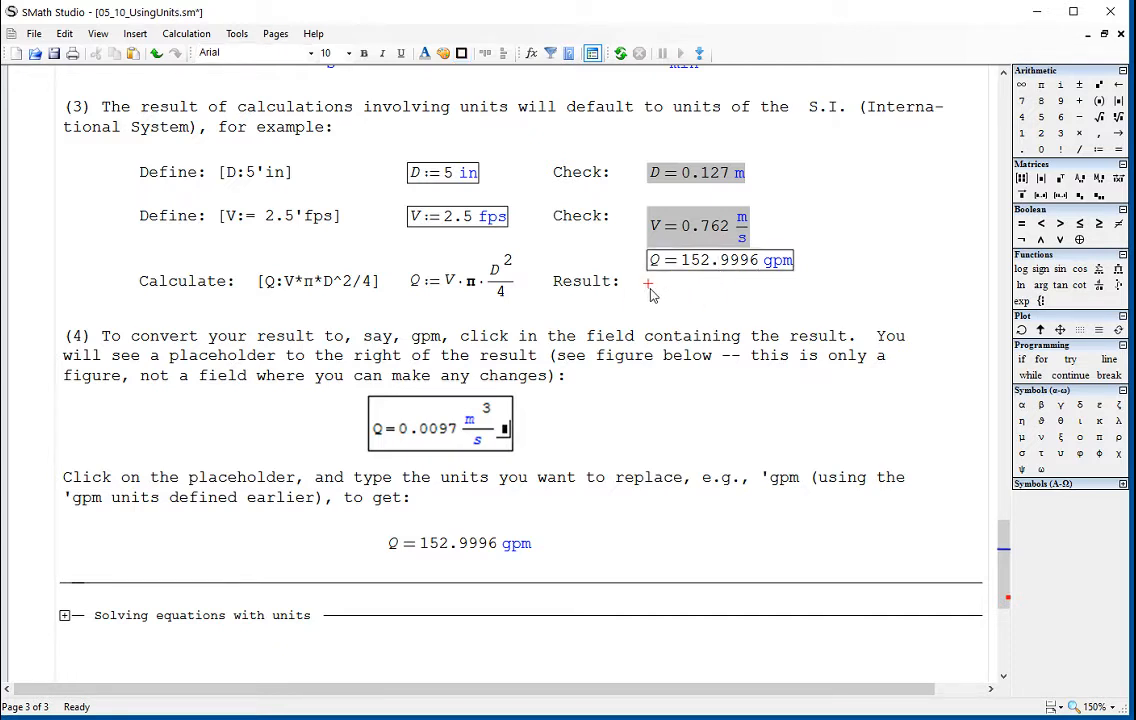
text(Q=)
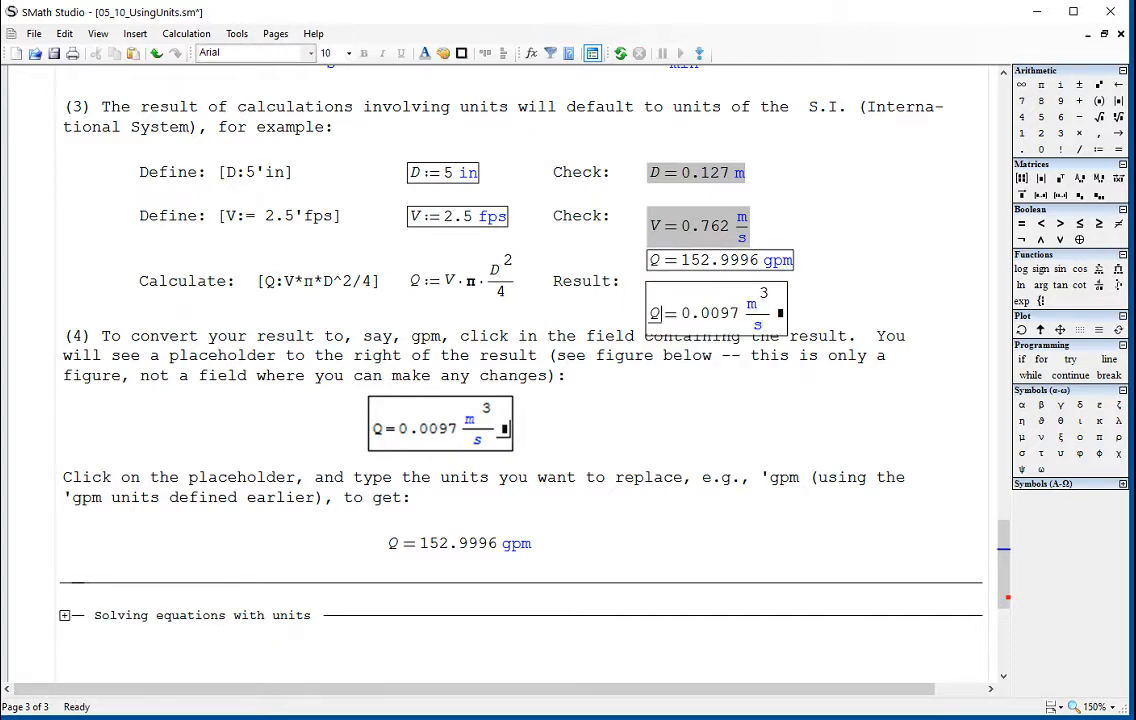
click(814, 318)
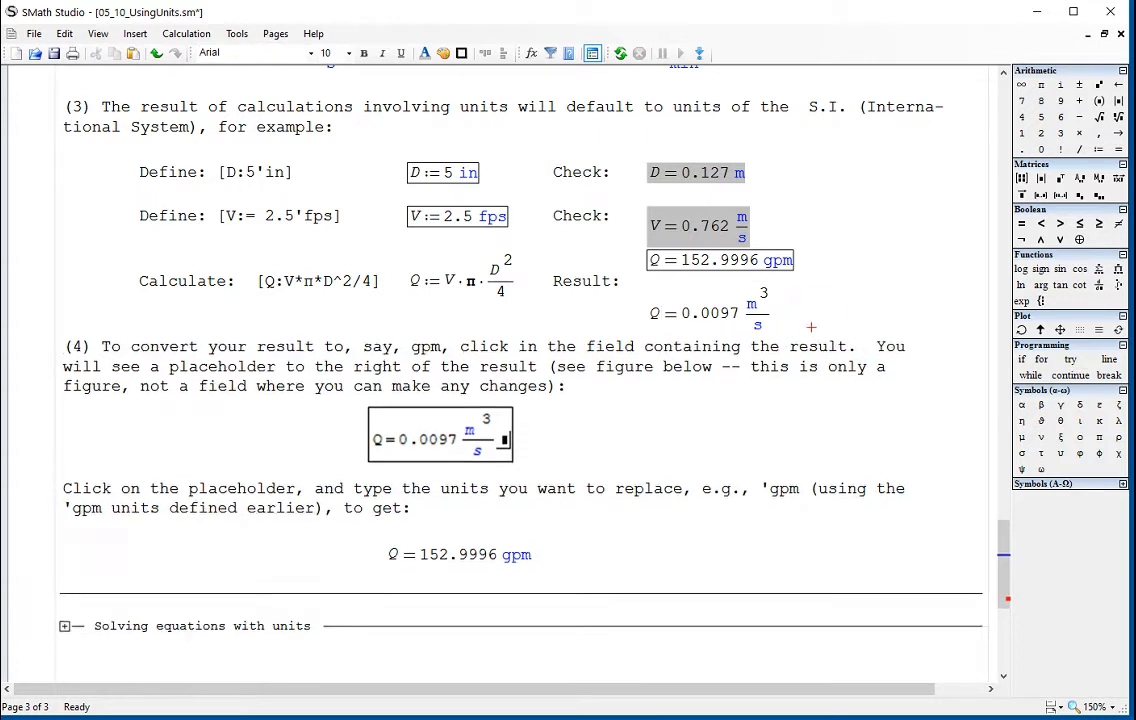
click(777, 316)
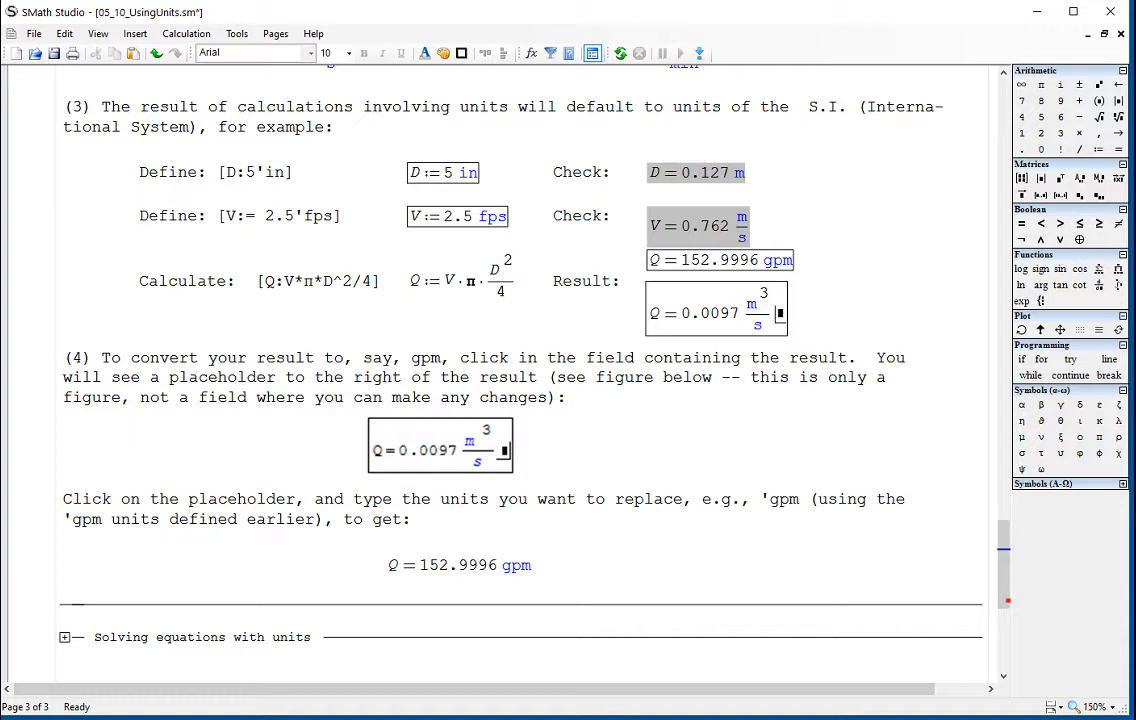
text(ft^3)
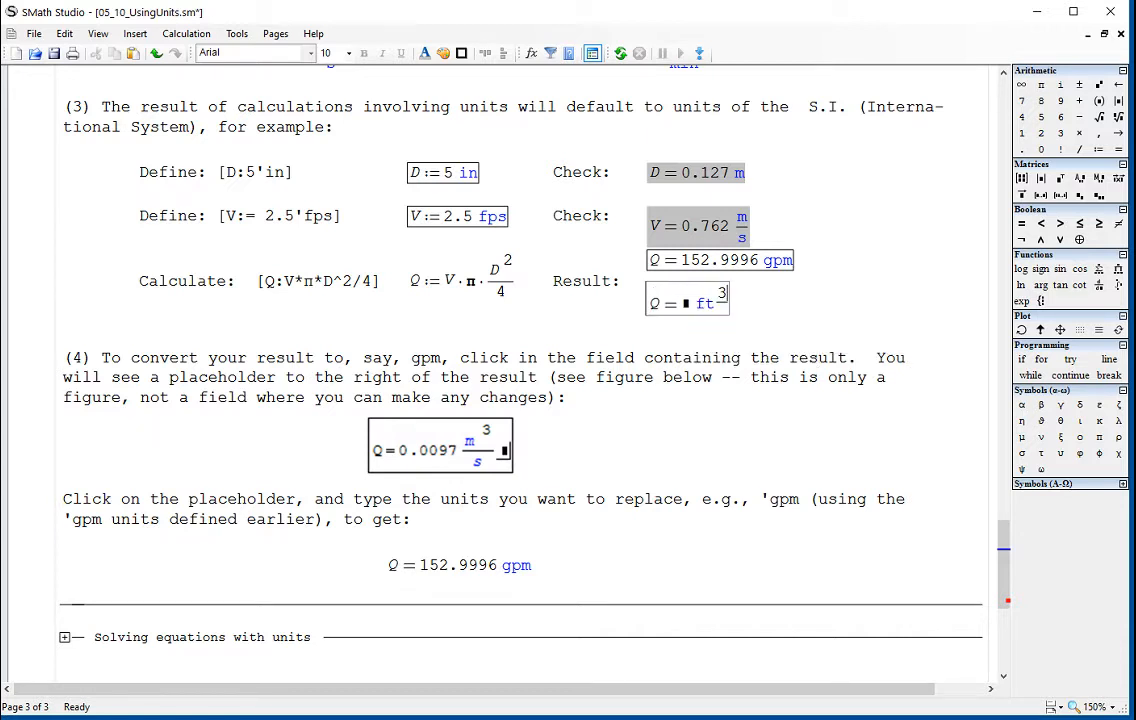
text(/s)
click(648, 338)
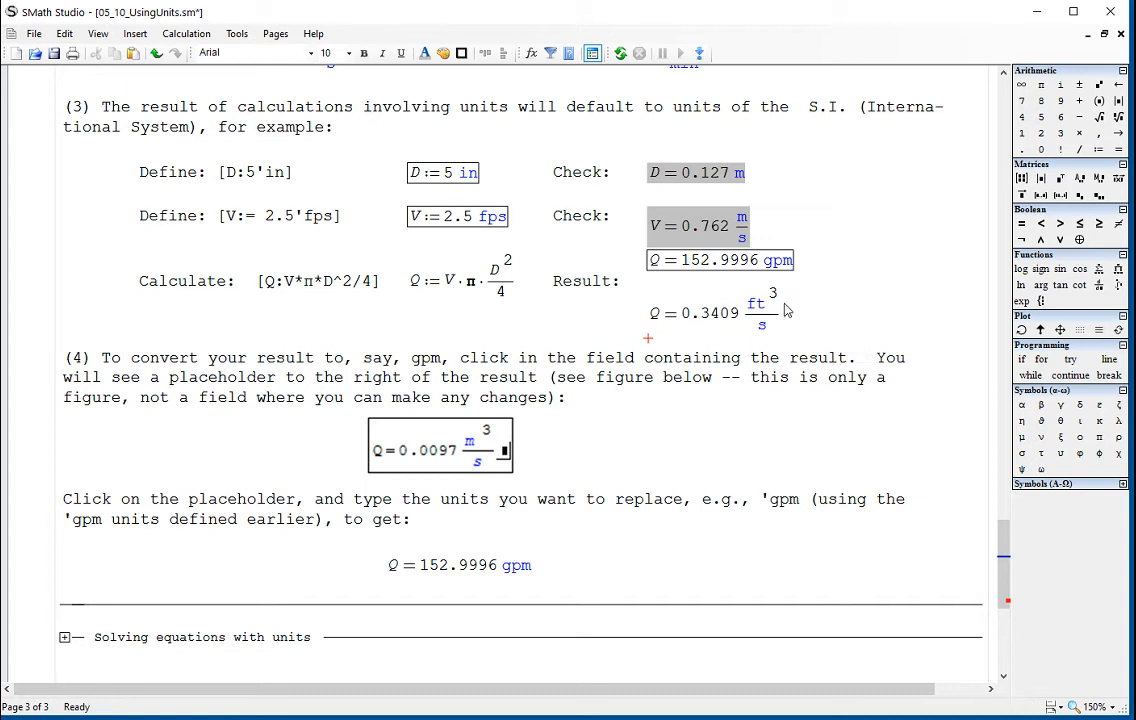
Expand the collapsed "Solving equations with units" section
scroll(786, 309, down, 5)
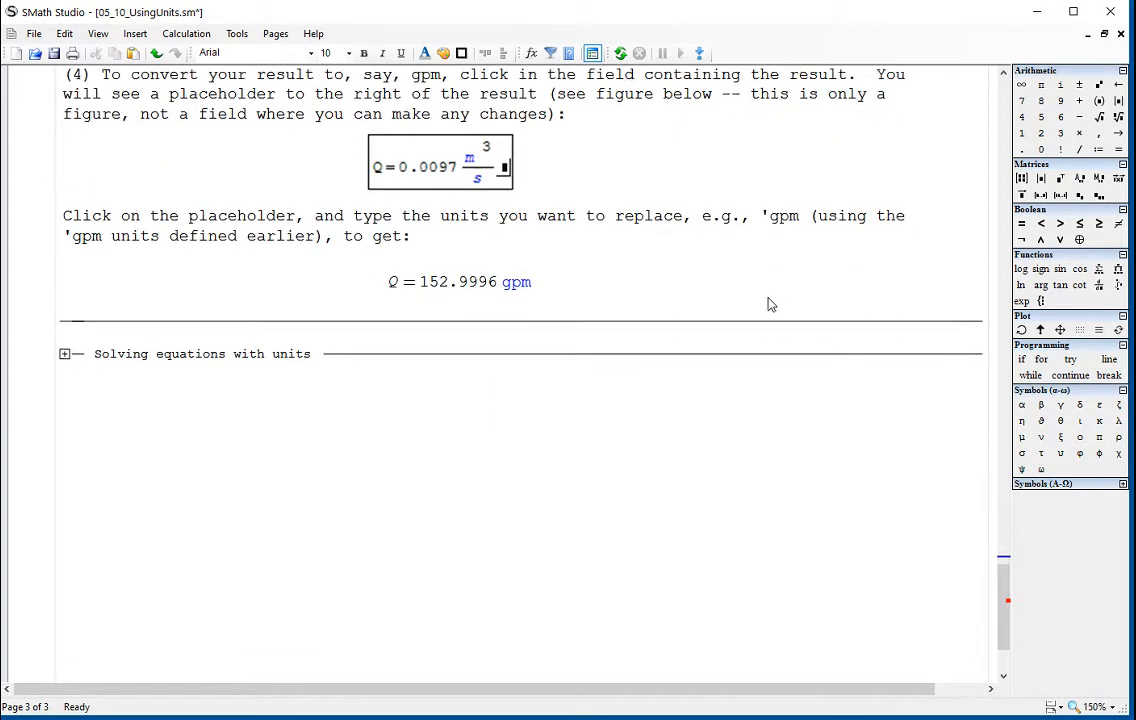
scroll(779, 306, down, 2)
click(64, 222)
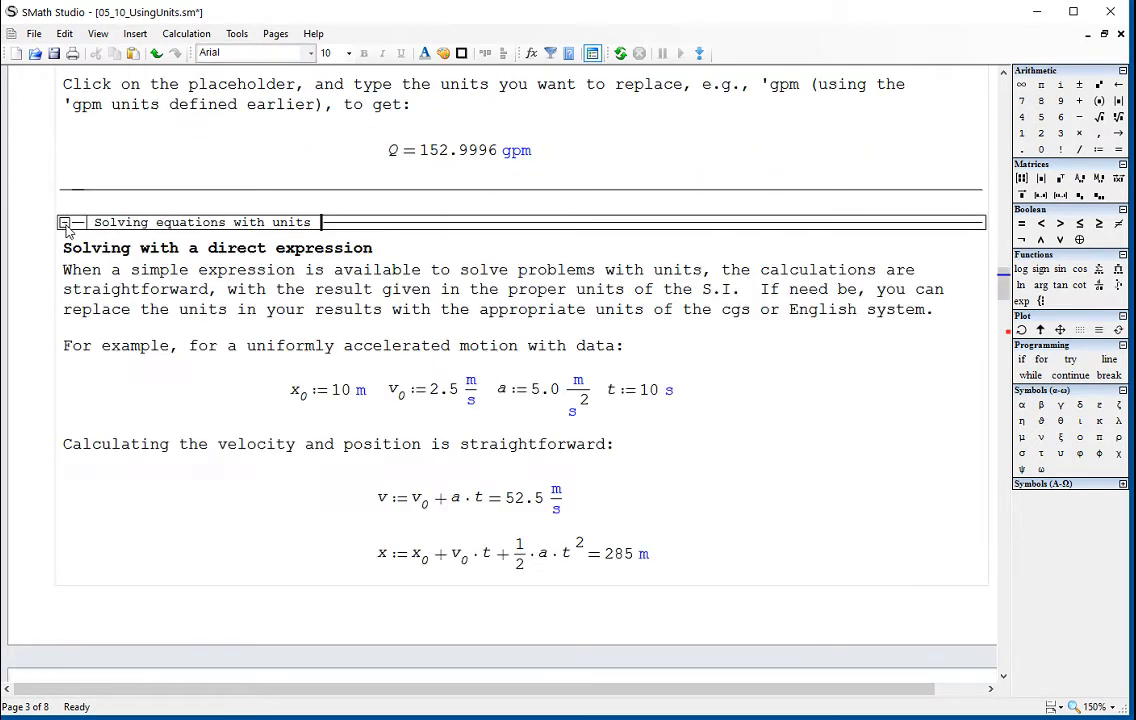
Examine the uniformly accelerated motion data and the velocity and position formulas that use it
scroll(590, 305, down, 2)
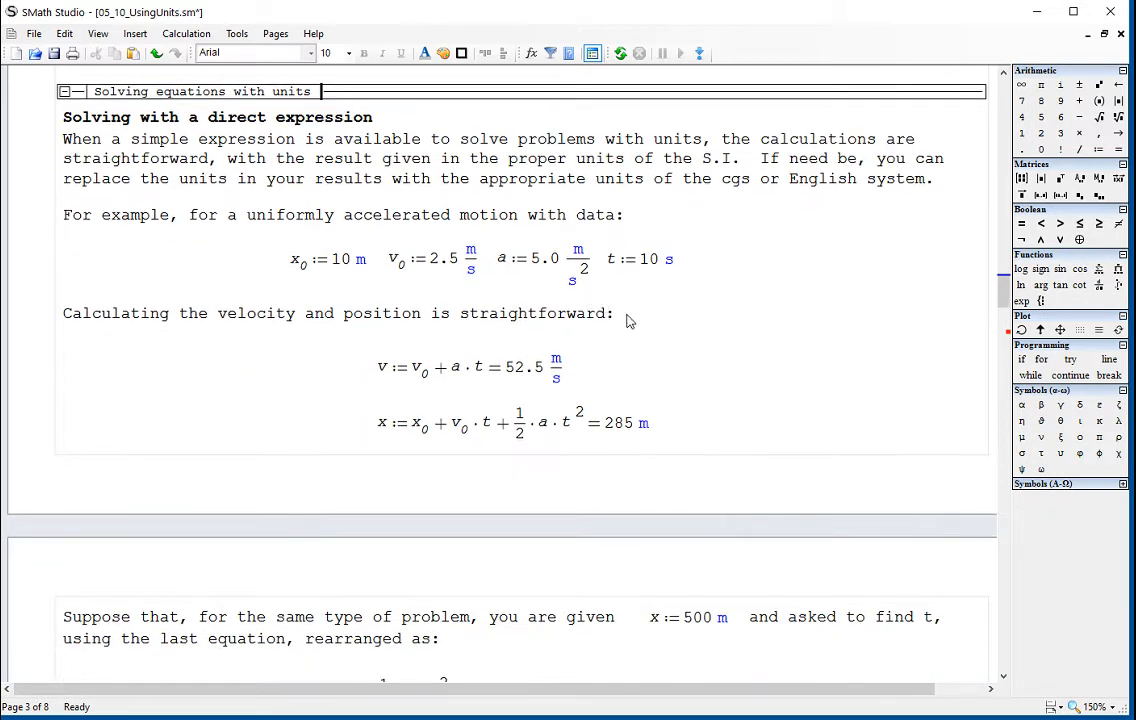
scroll(628, 321, down, 1)
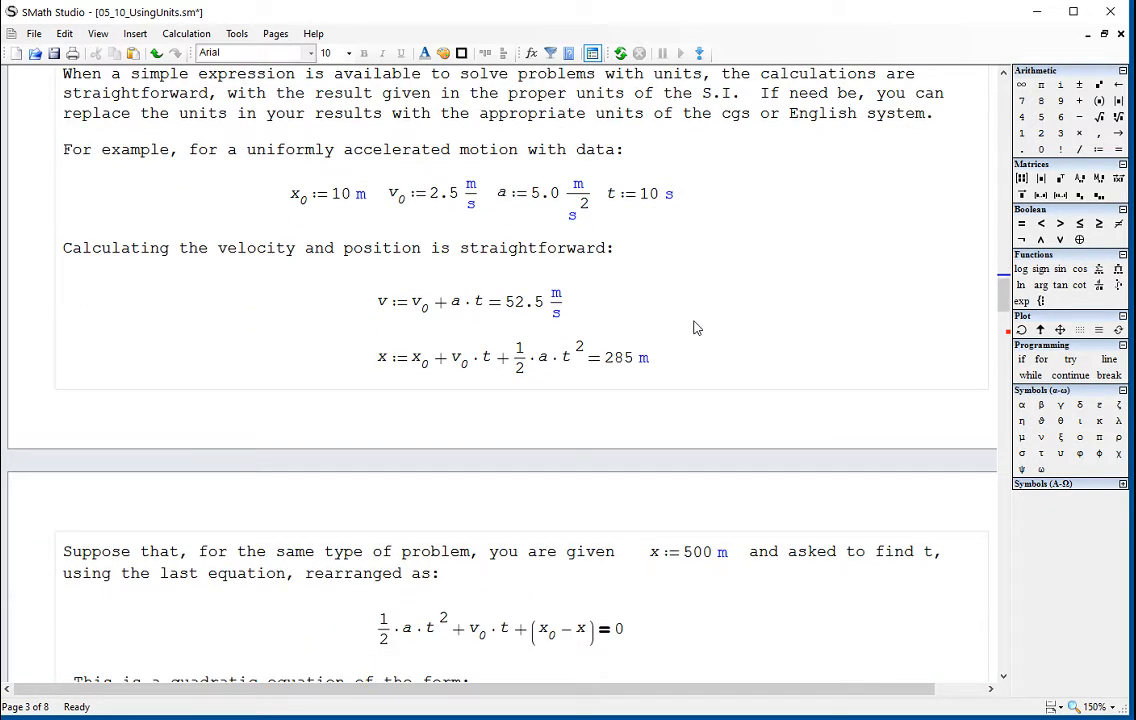
scroll(697, 328, up, 1)
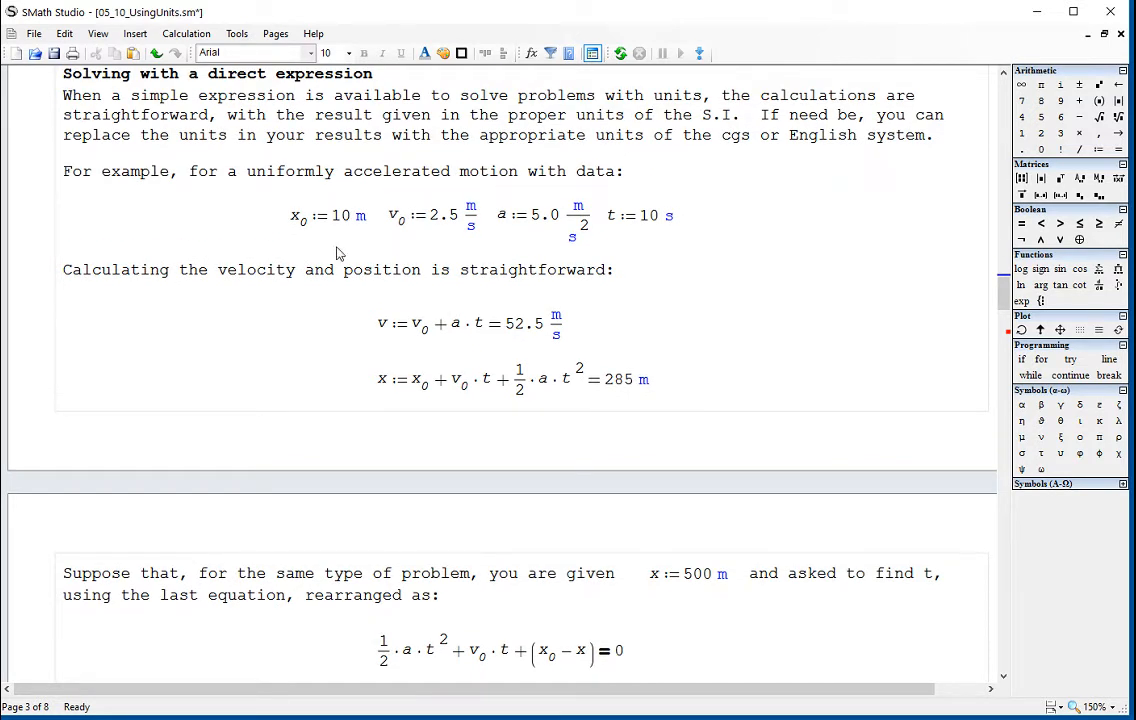
drag(336, 243, 258, 184)
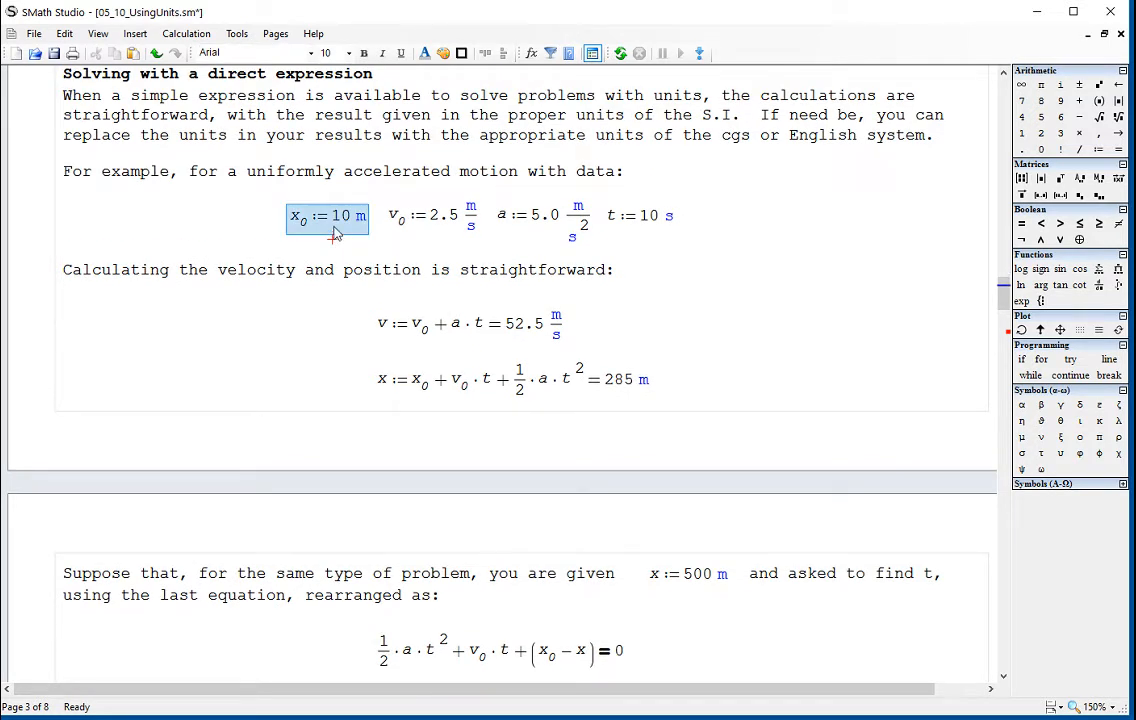
click(445, 234)
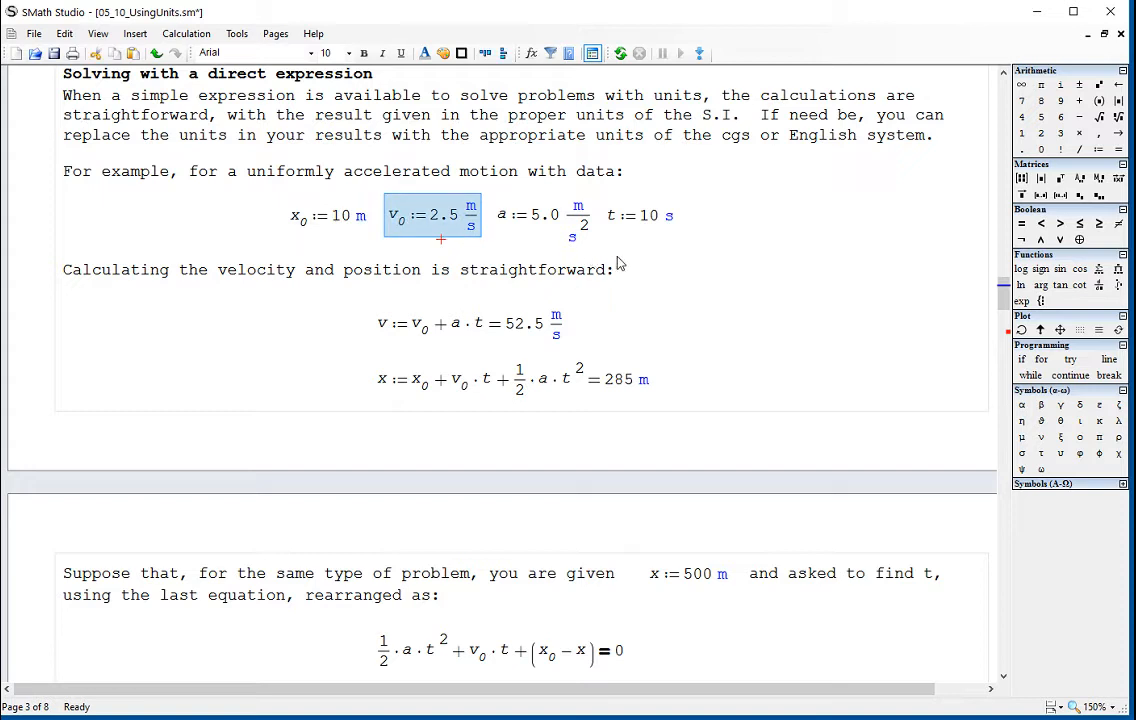
click(520, 246)
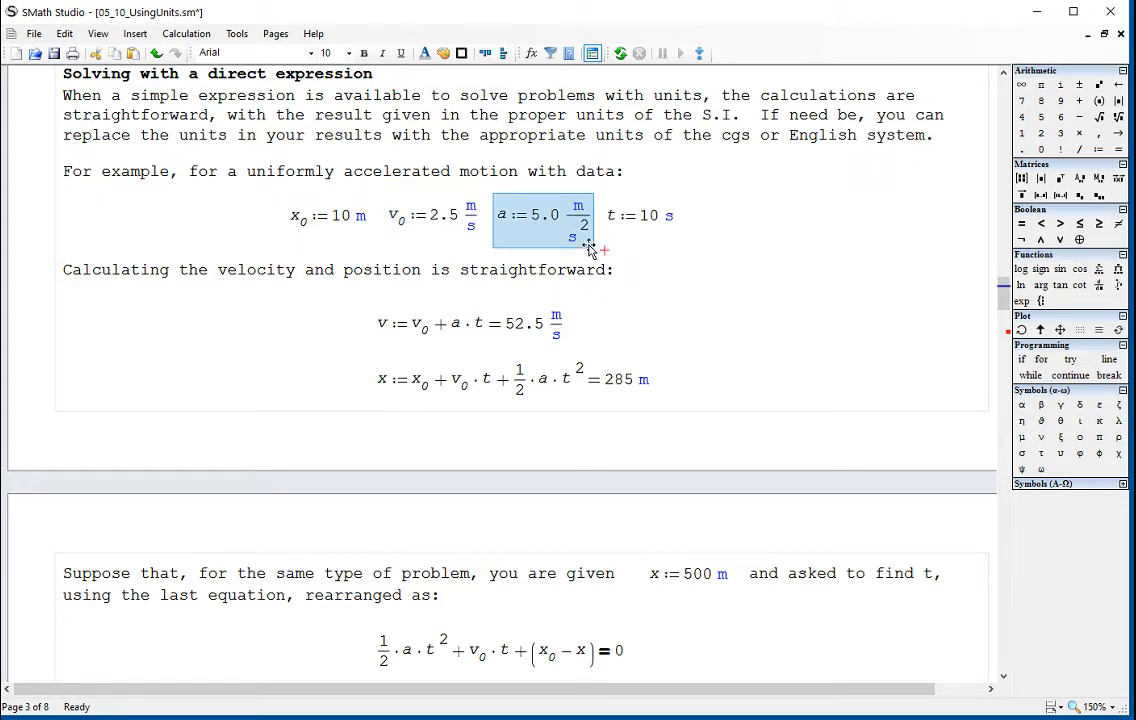
drag(702, 239, 680, 222)
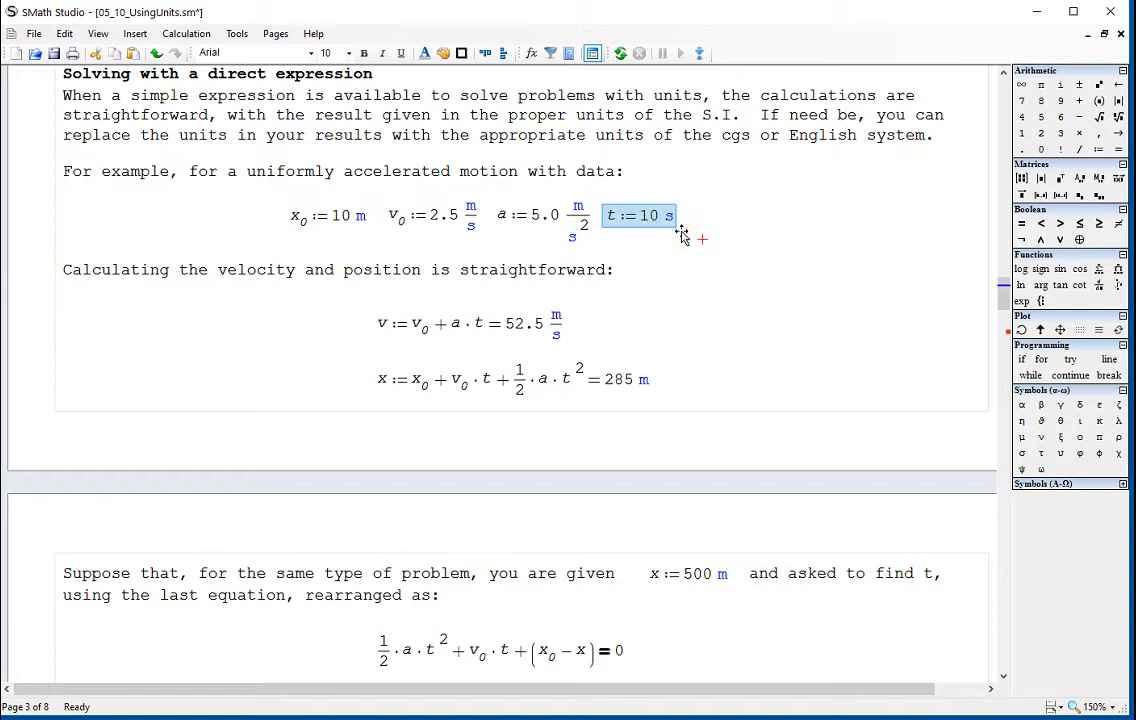
drag(418, 332, 395, 331)
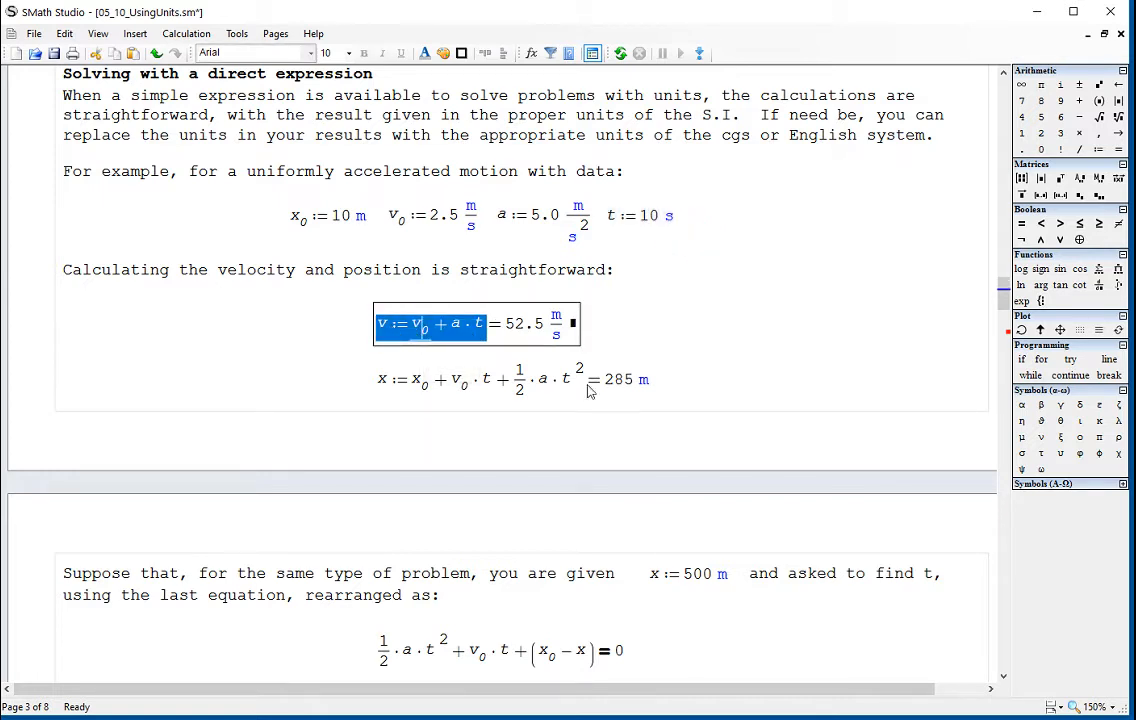
drag(517, 403, 462, 358)
Examine the problem of finding t for x = 500 m, comparing the position formula with its rearranged quadratic equation
scroll(750, 326, down, 3)
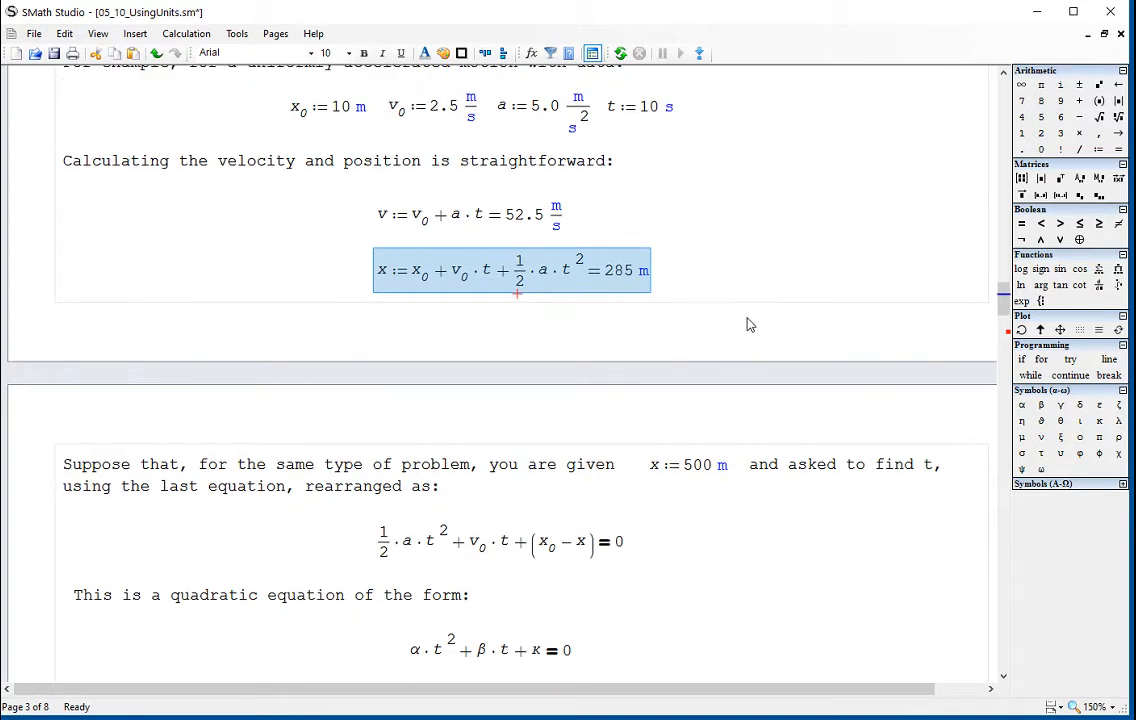
scroll(769, 193, down, 2)
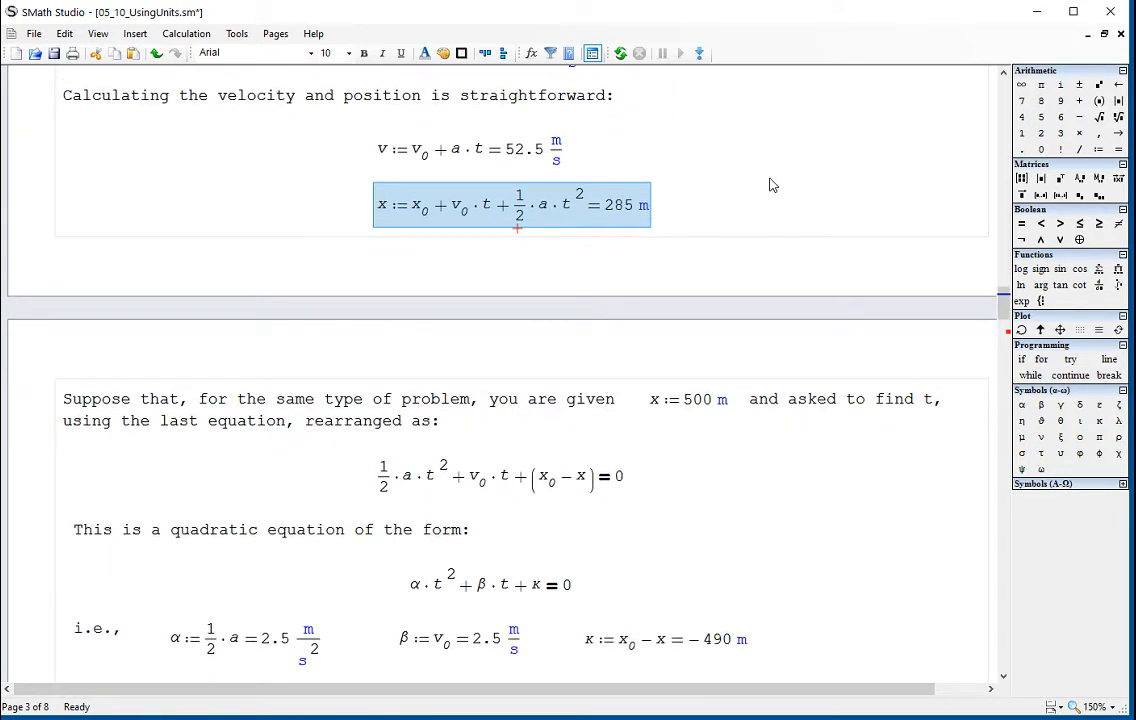
scroll(769, 185, down, 3)
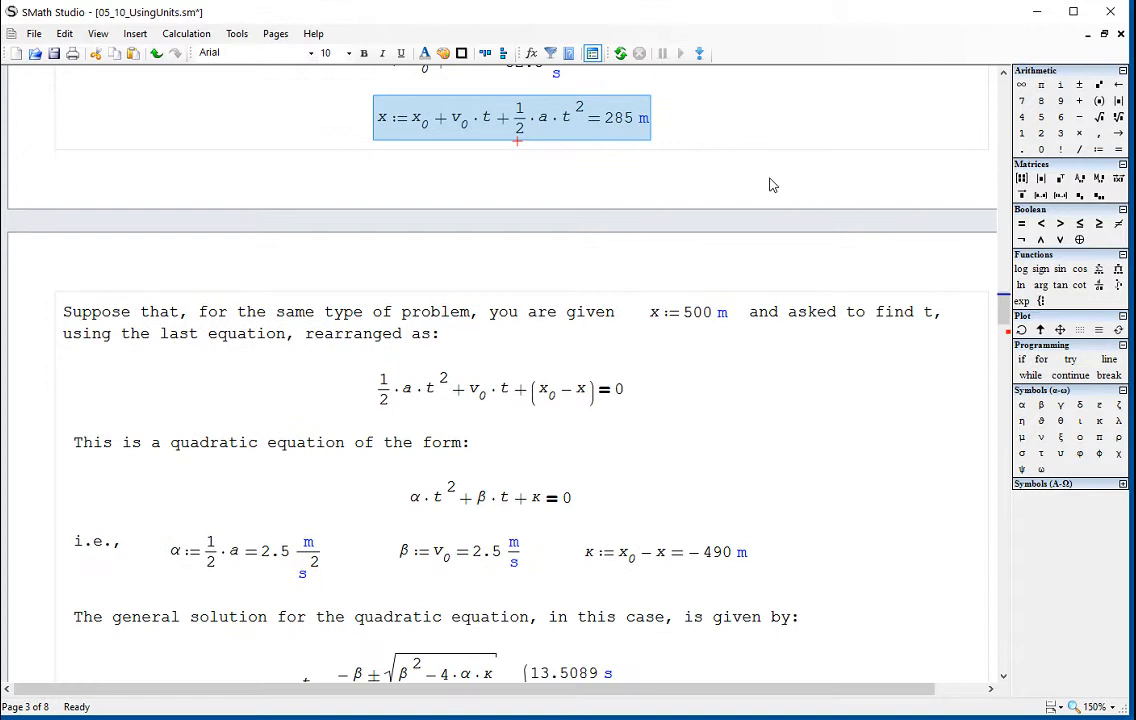
click(680, 336)
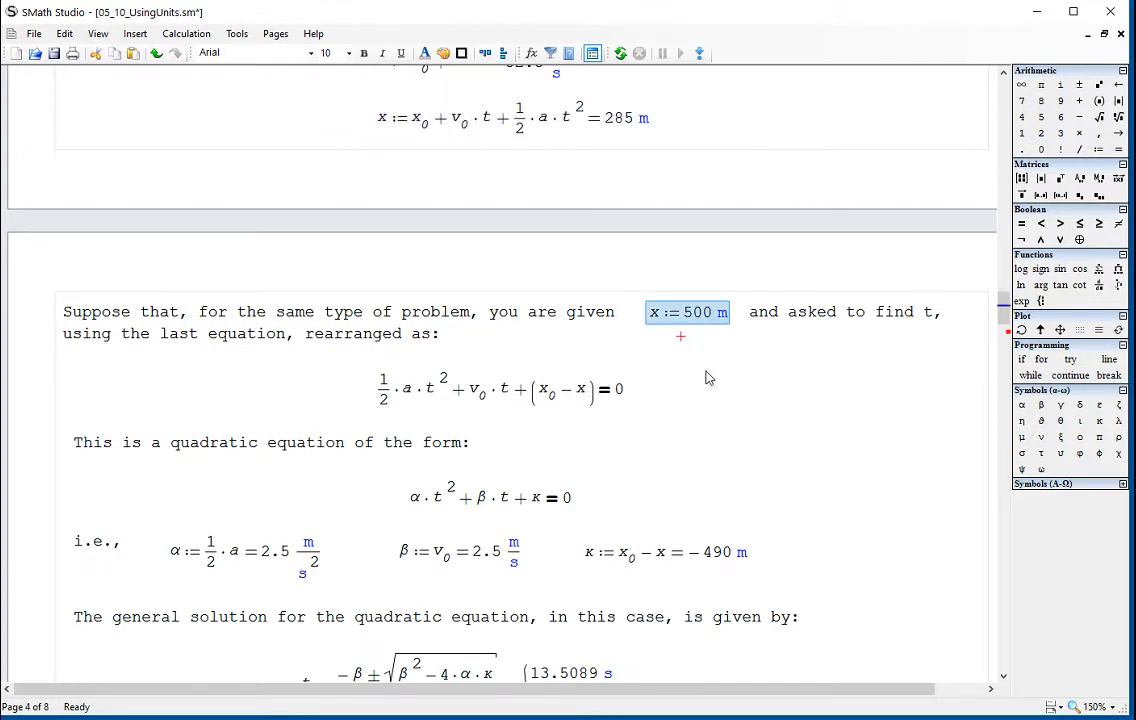
scroll(705, 377, down, 2)
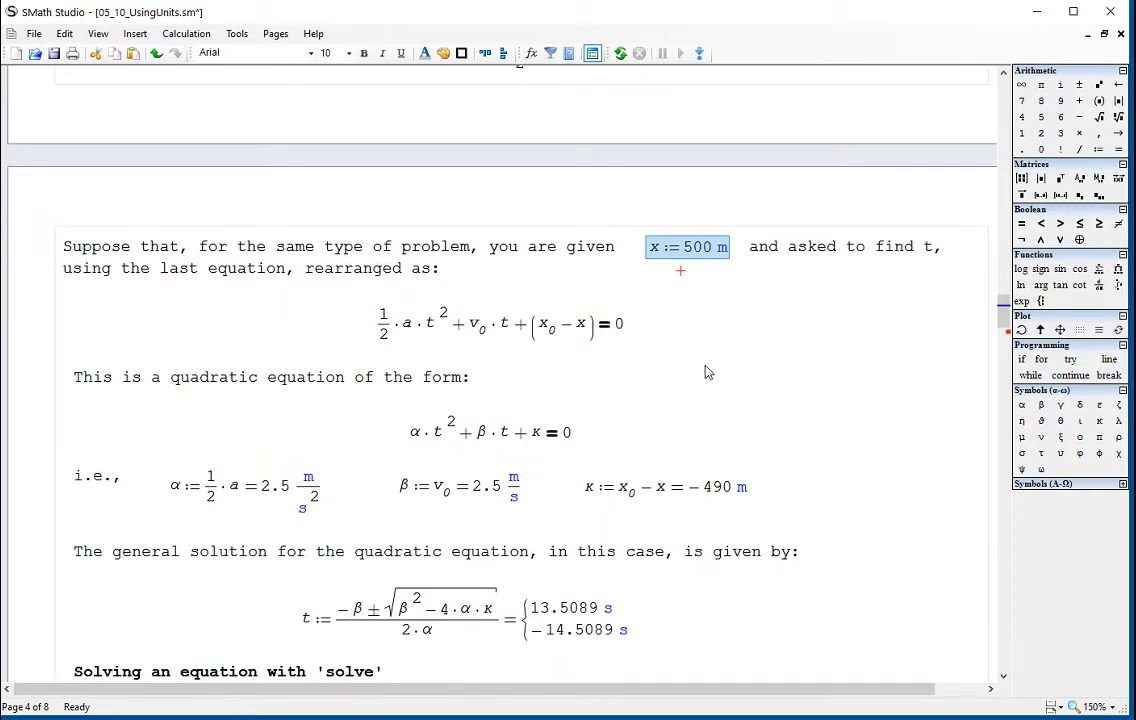
scroll(700, 337, down, 2)
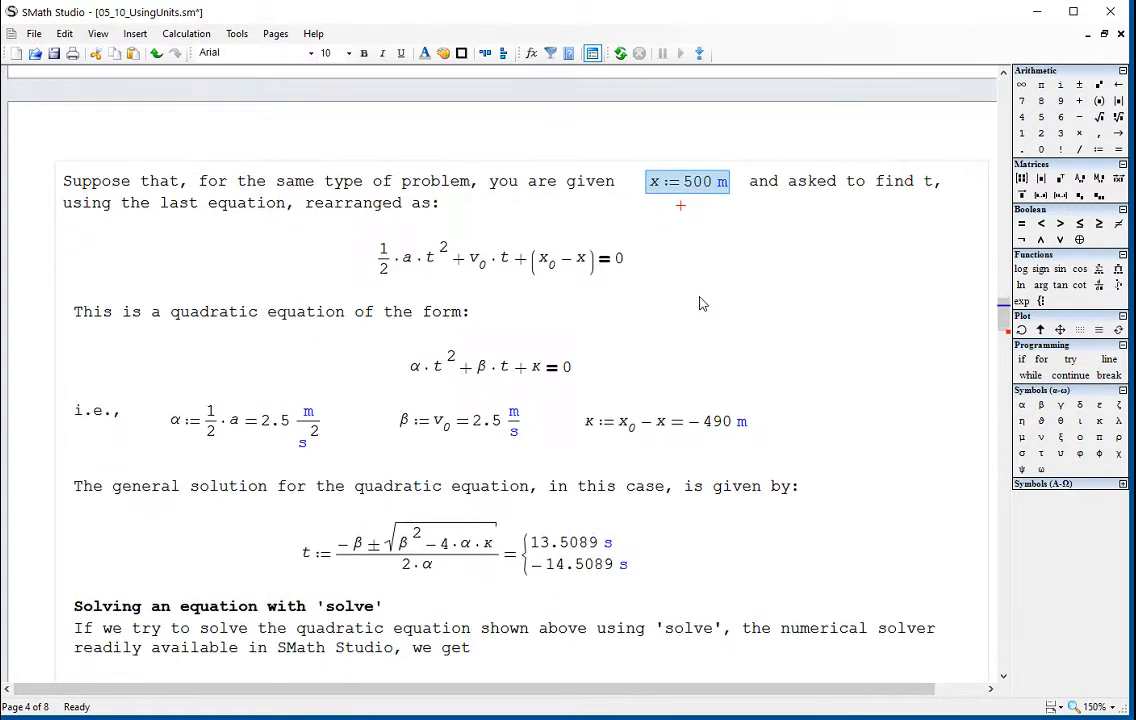
scroll(700, 302, up, 7)
drag(531, 214, 395, 209)
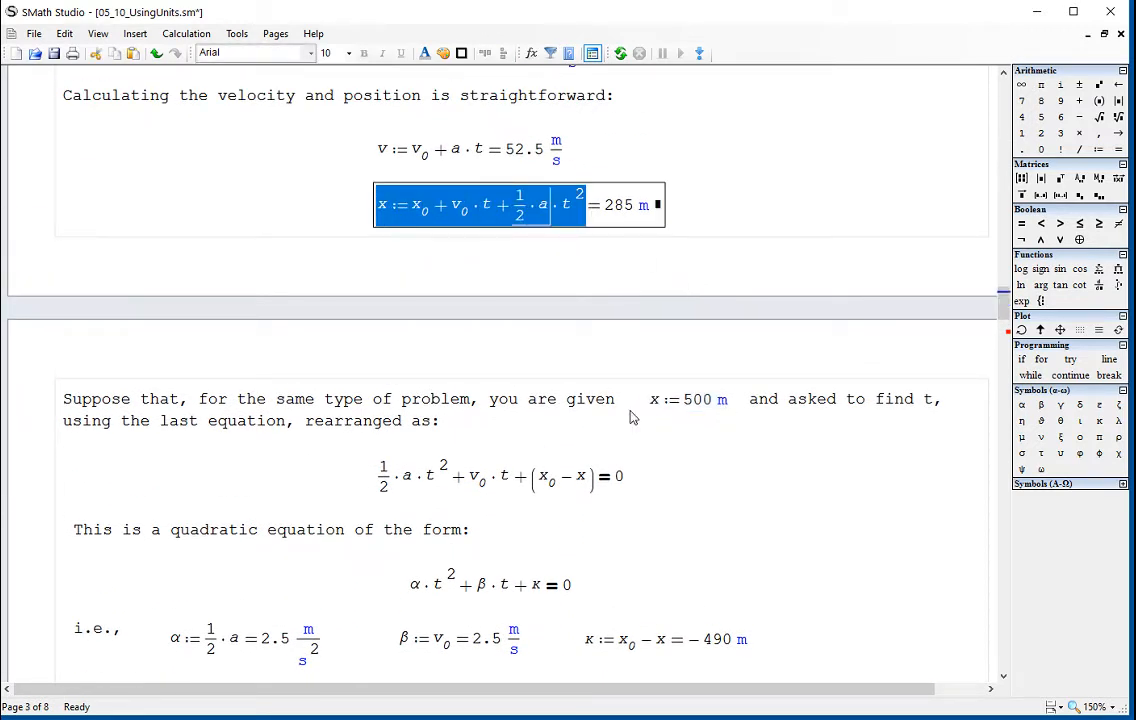
scroll(690, 469, down, 2)
drag(643, 439, 609, 428)
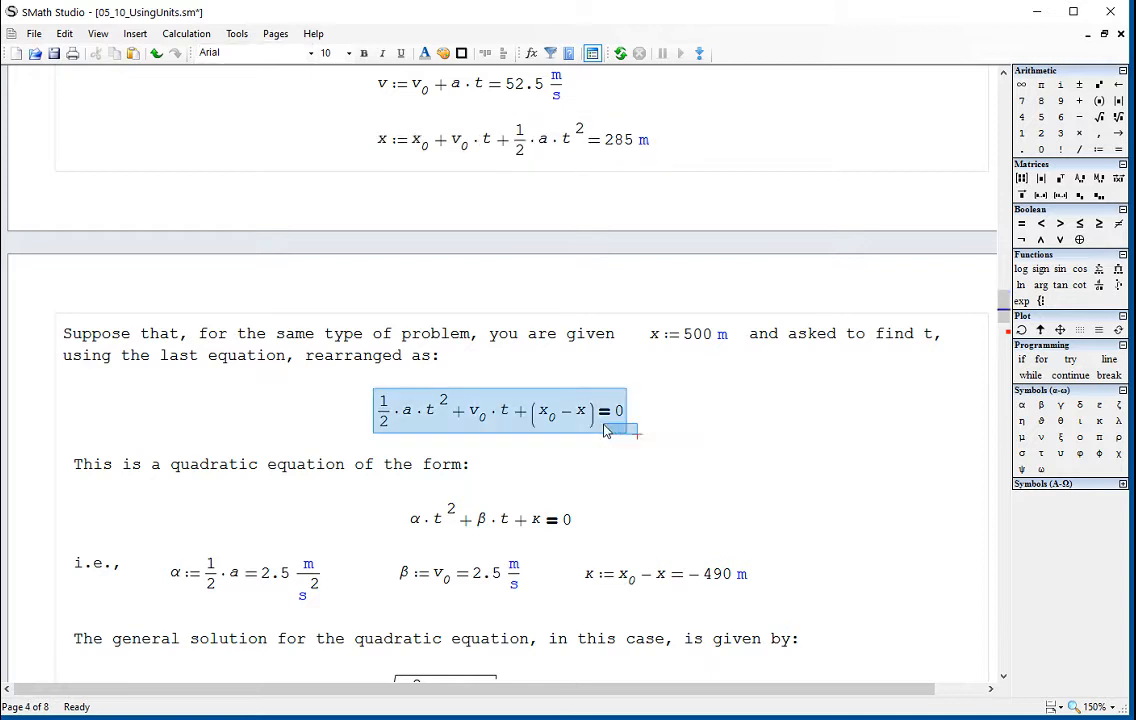
scroll(753, 446, down, 3)
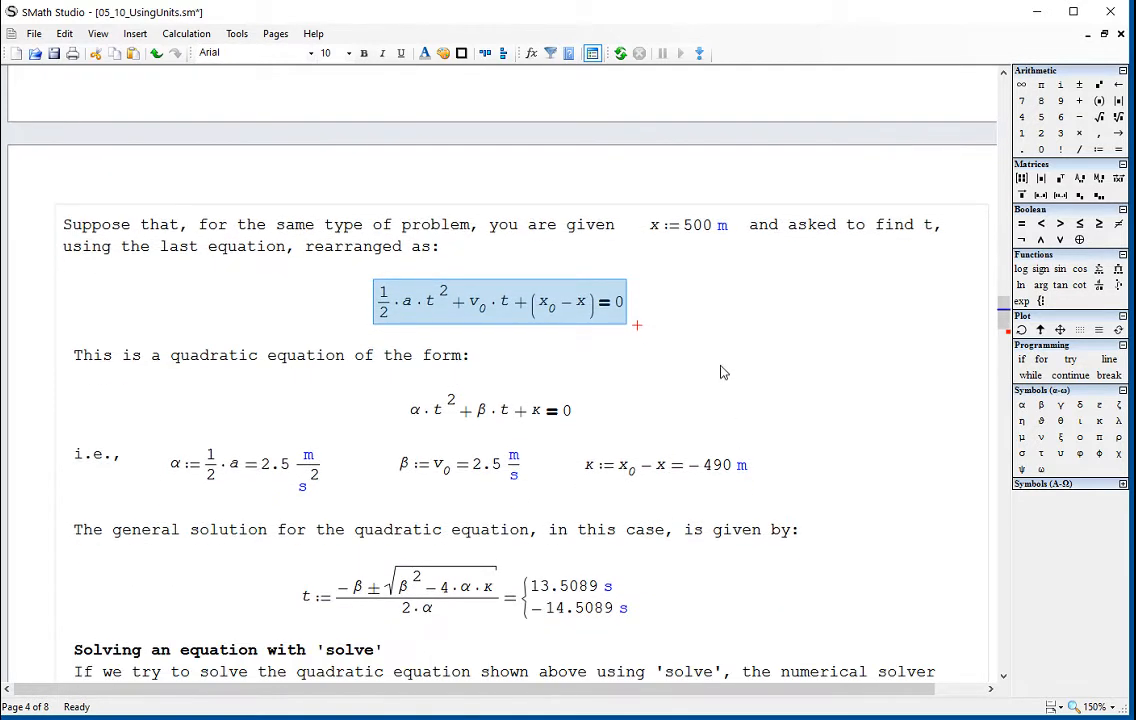
Examine the general quadratic form, the definitions of its coefficients α, β and κ, and the quadratic formula that solves for t
click(419, 419)
click(485, 414)
click(529, 414)
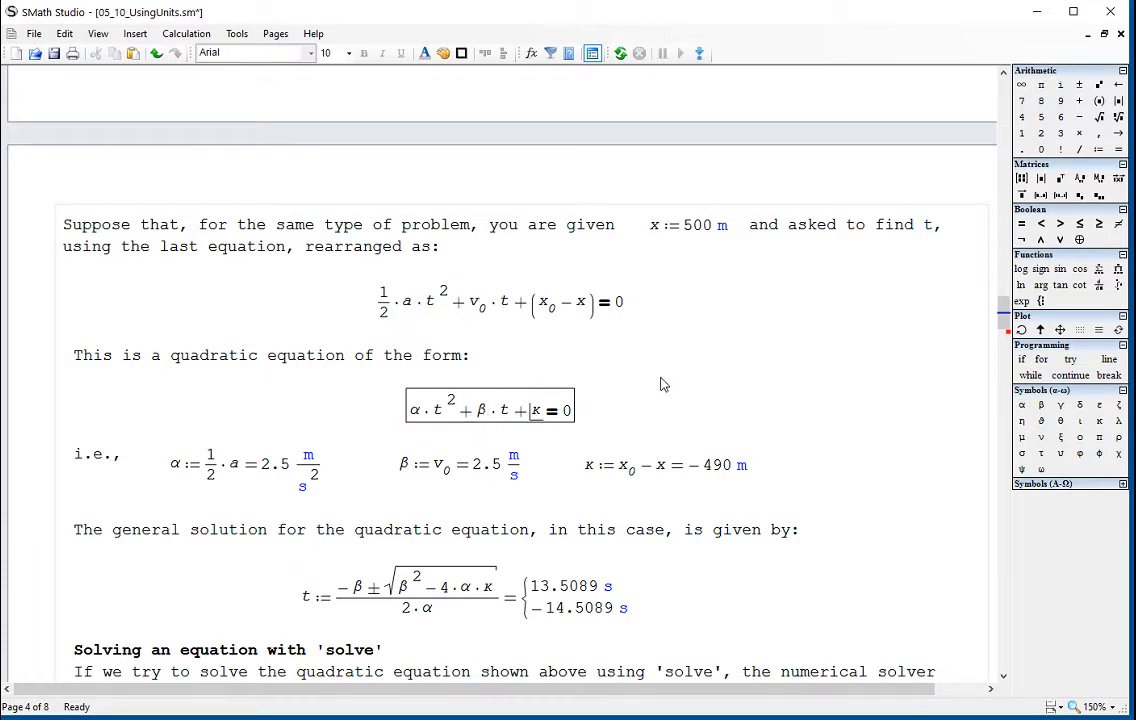
scroll(660, 385, down, 2)
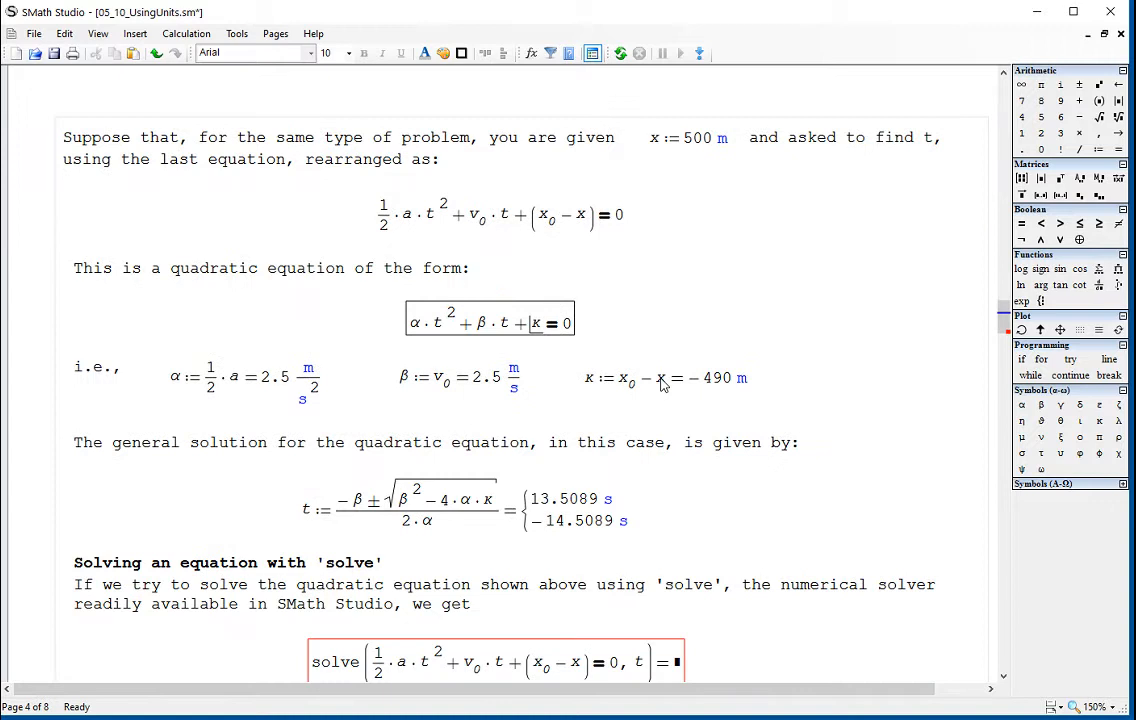
click(414, 326)
click(362, 205)
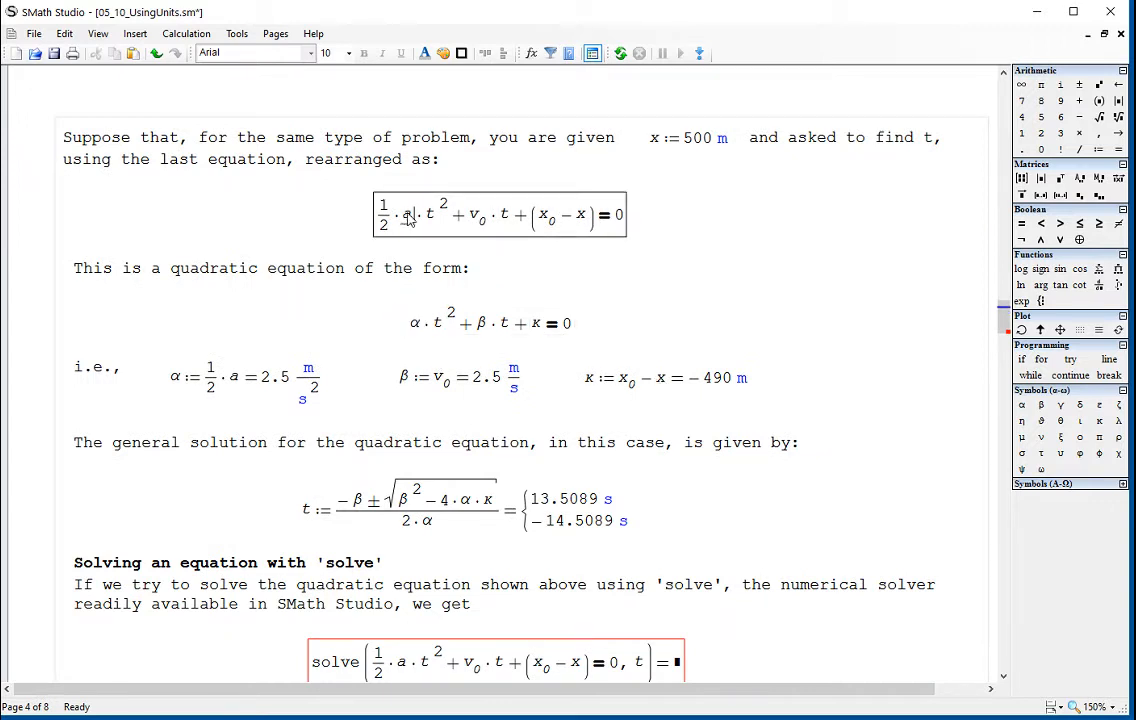
click(268, 383)
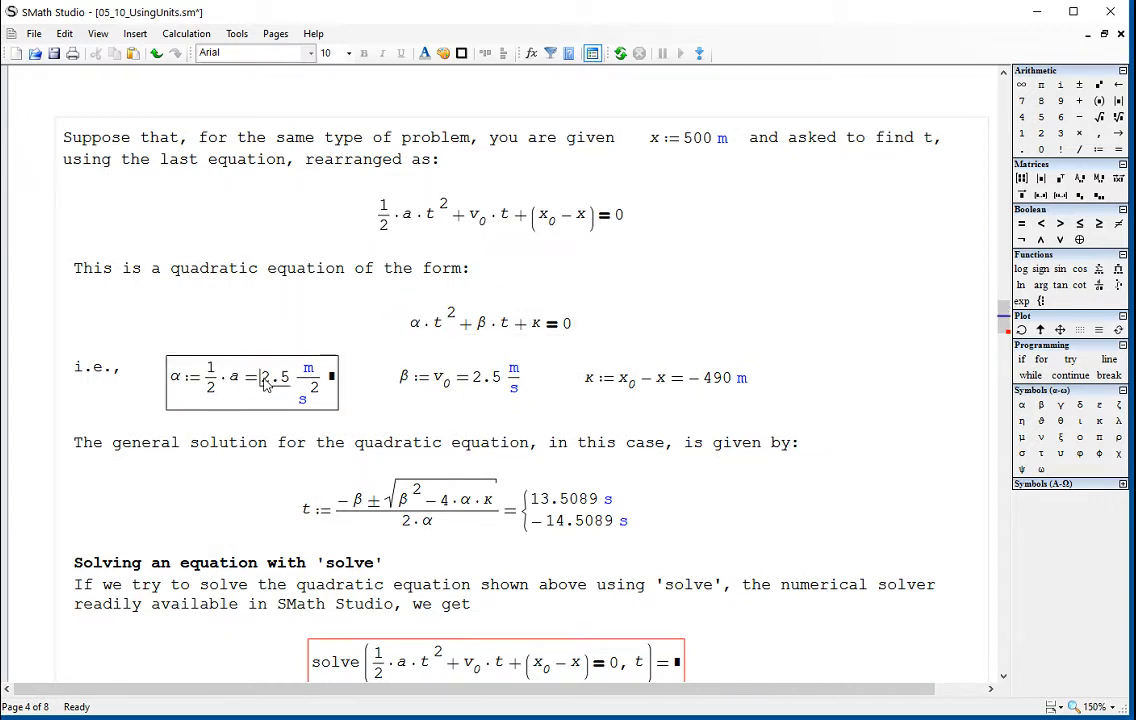
click(418, 382)
click(642, 385)
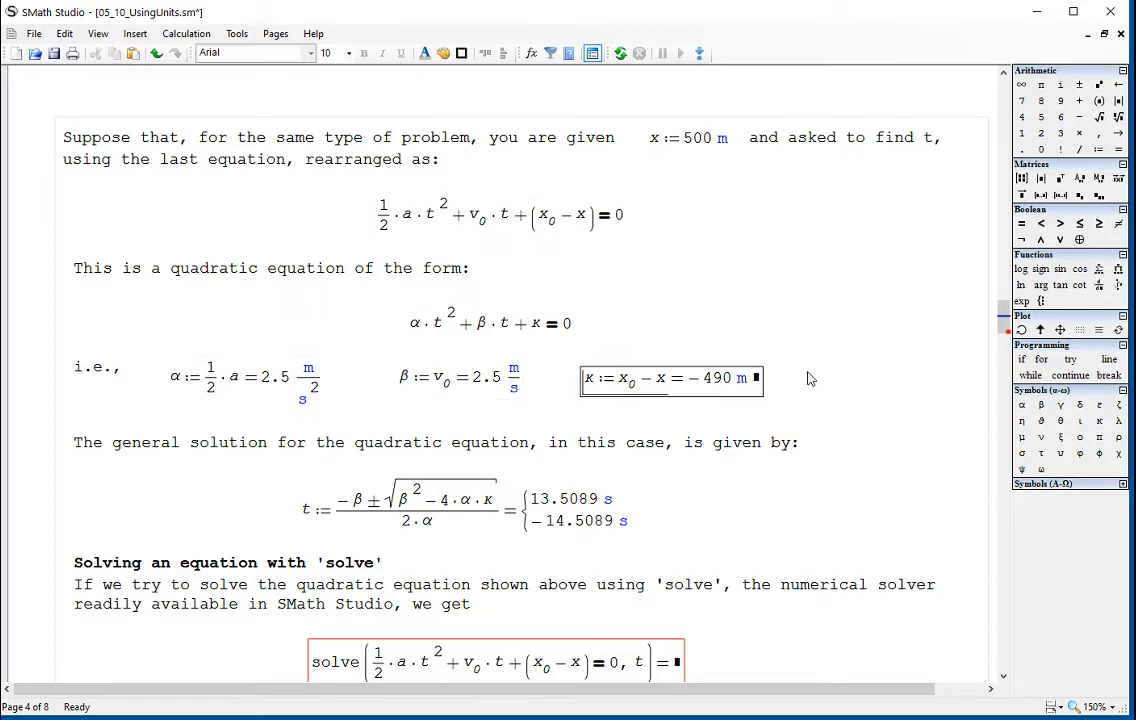
scroll(817, 373, down, 2)
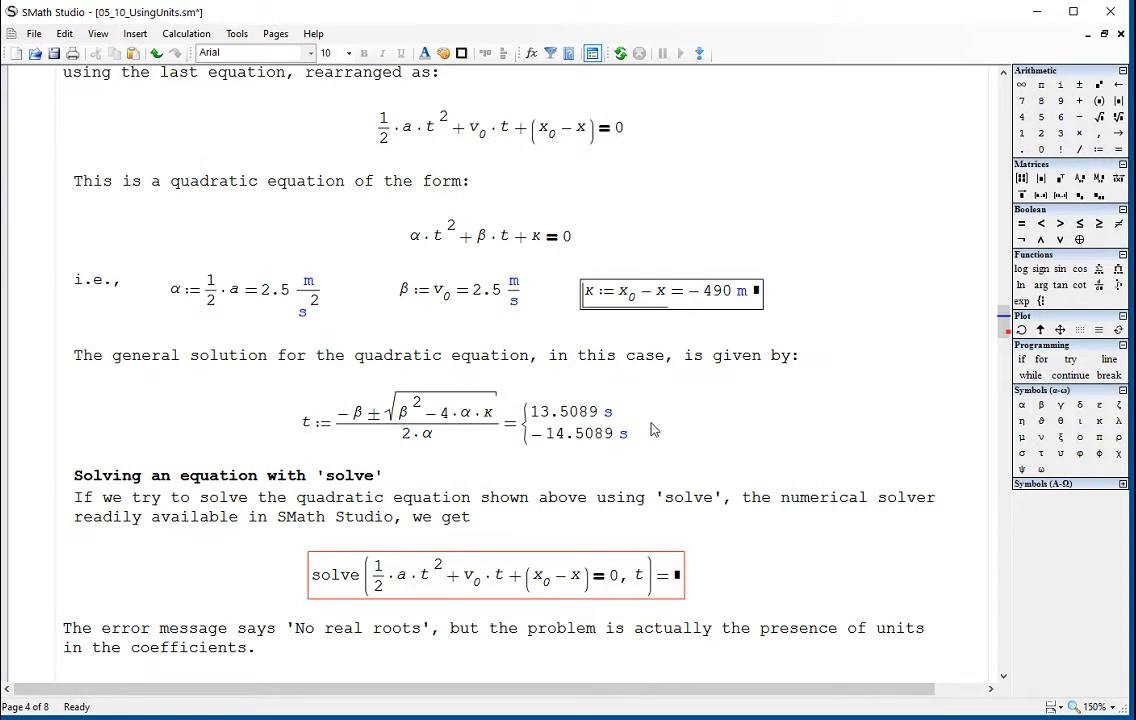
drag(268, 370, 303, 414)
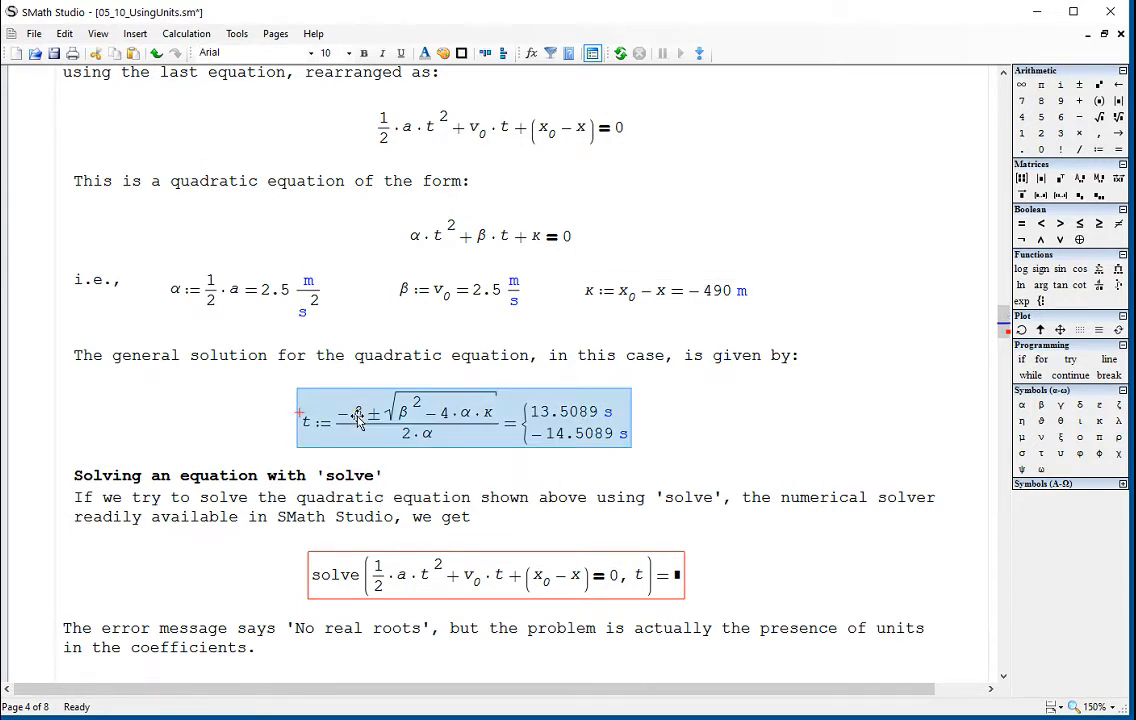
click(669, 415)
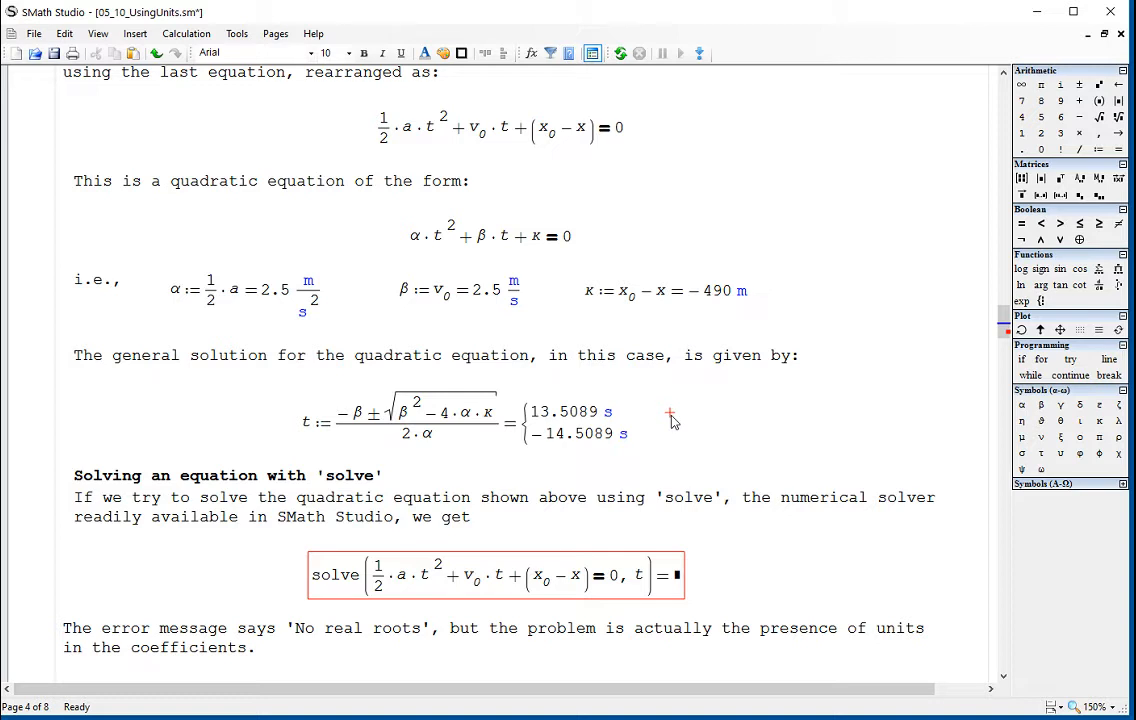
Examine the failing solve call on the equation with units, including its error message, its zero right-hand side and its unknown t
scroll(672, 420, down, 5)
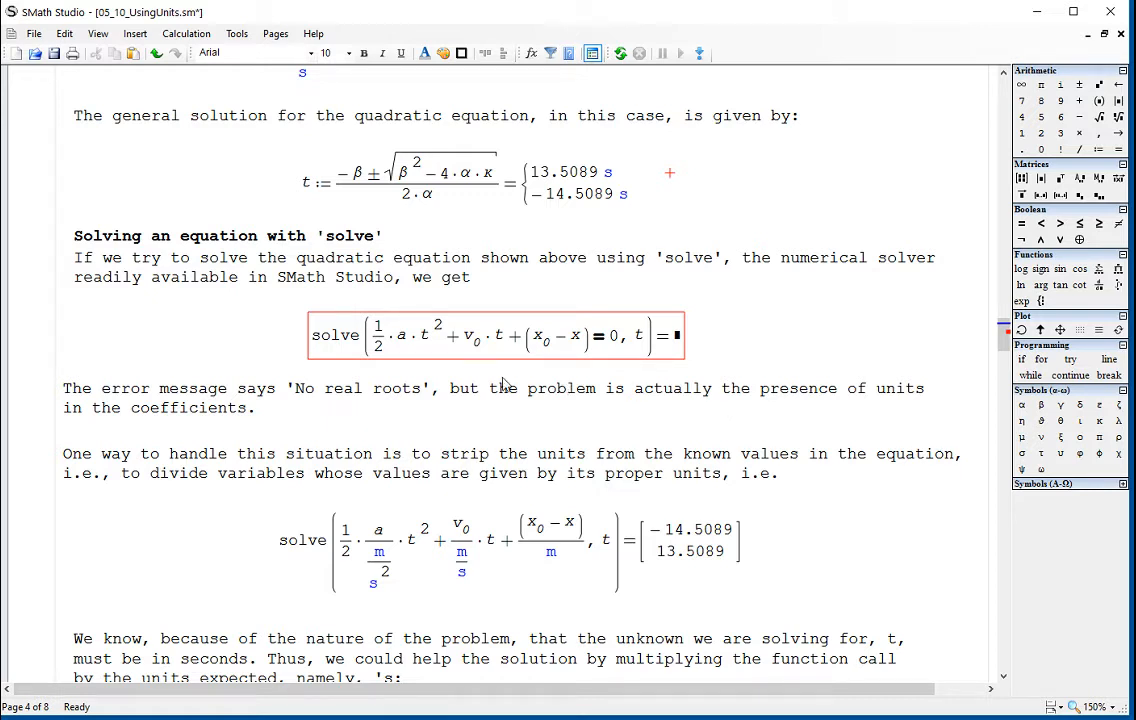
click(331, 338)
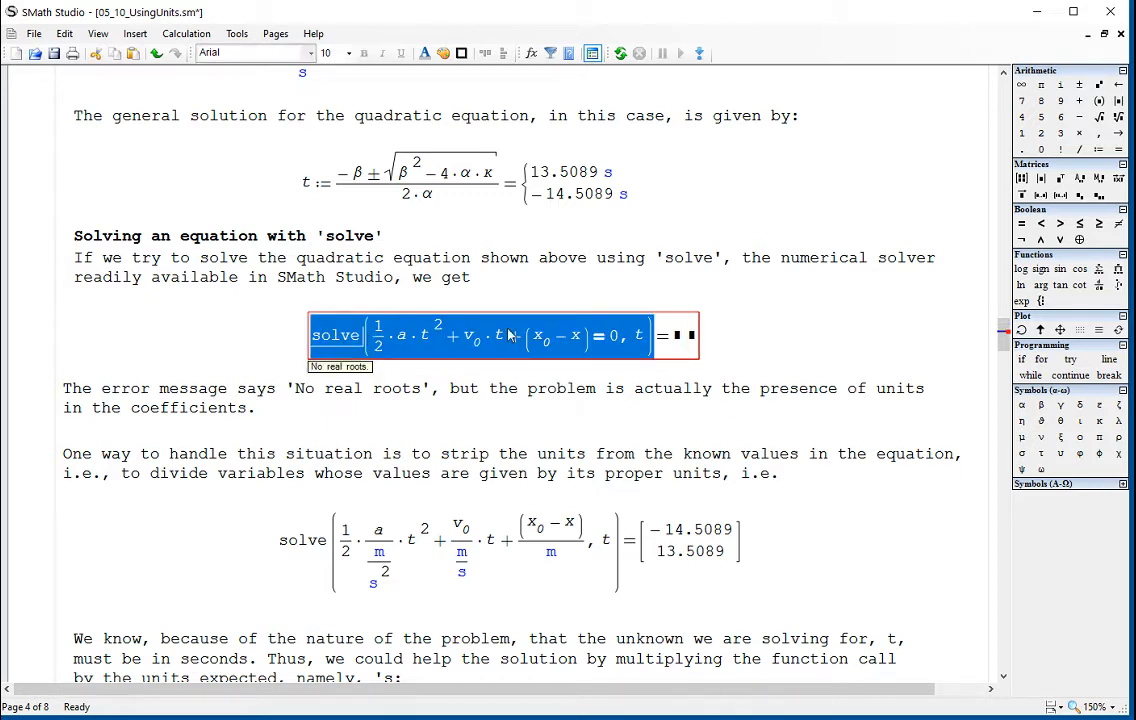
click(654, 336)
scroll(799, 337, down, 2)
click(567, 301)
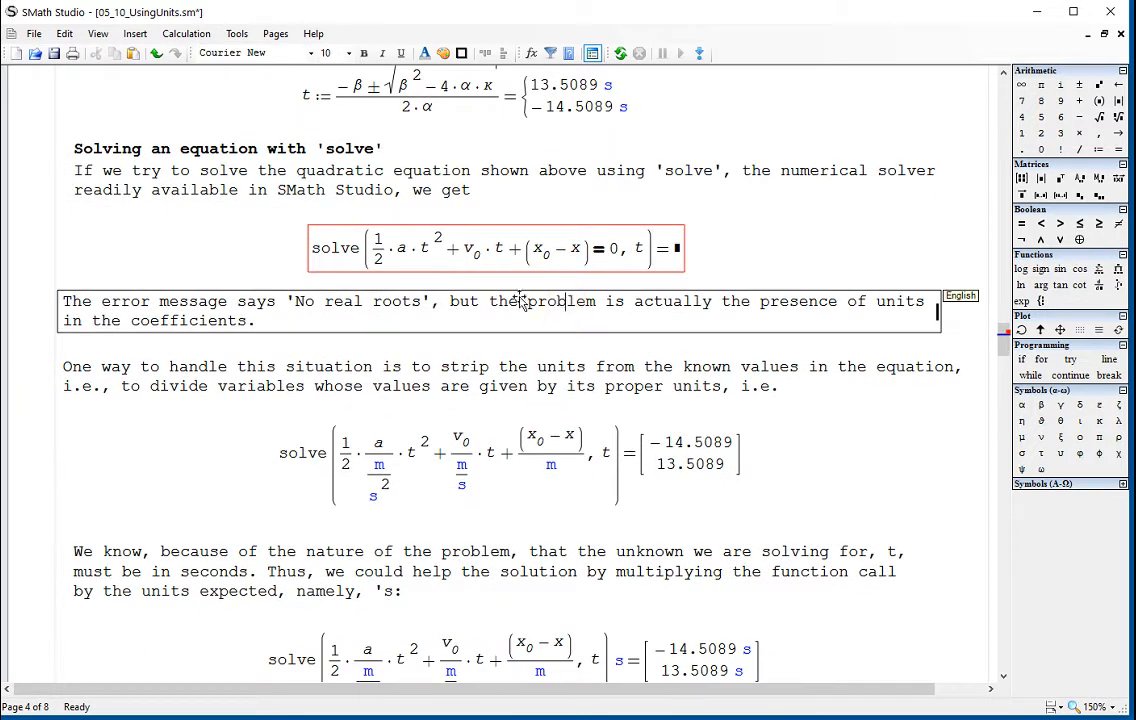
click(681, 265)
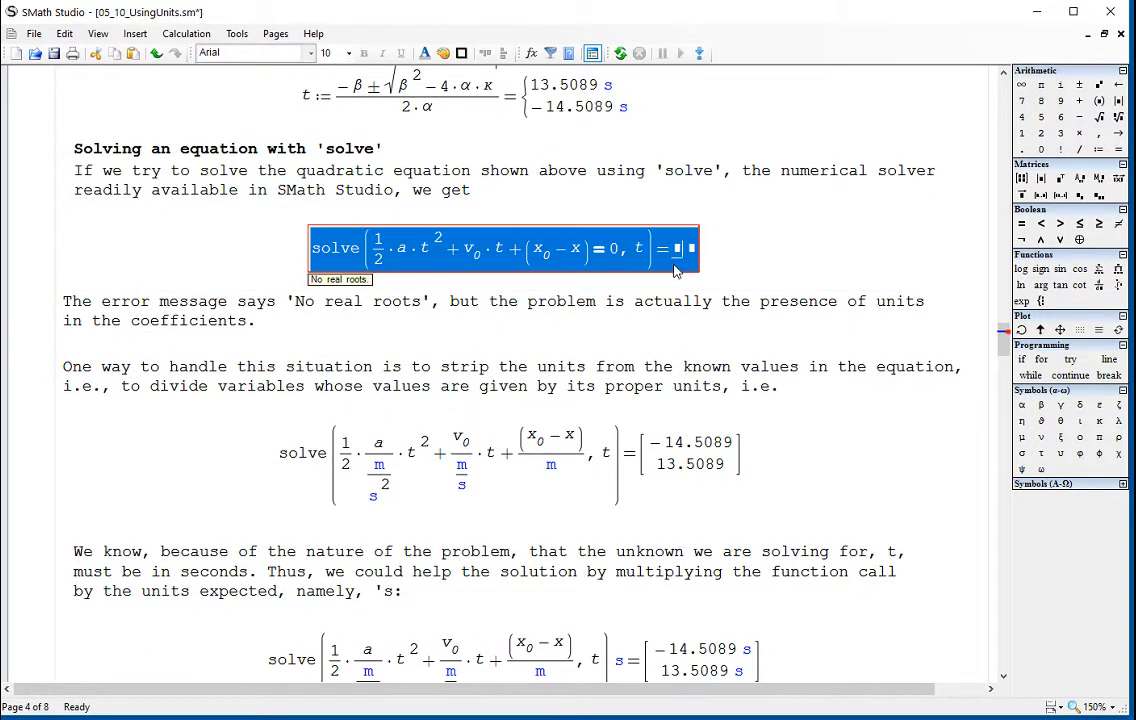
click(766, 254)
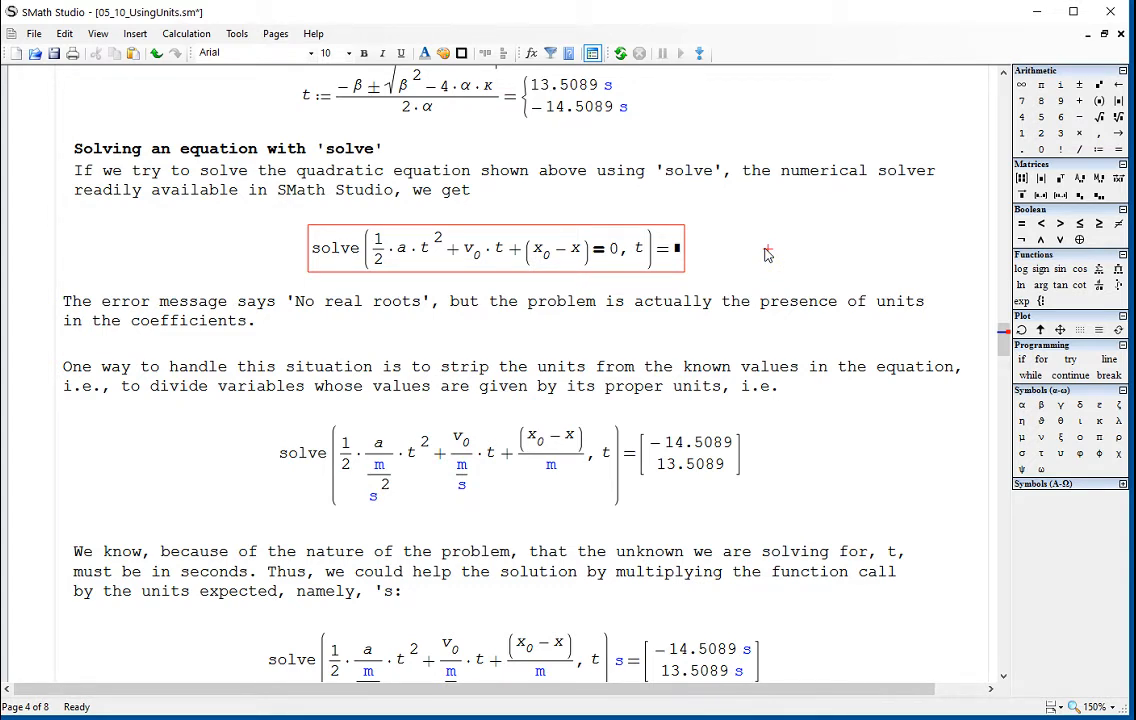
scroll(766, 254, up, 1)
scroll(766, 254, up, 1)
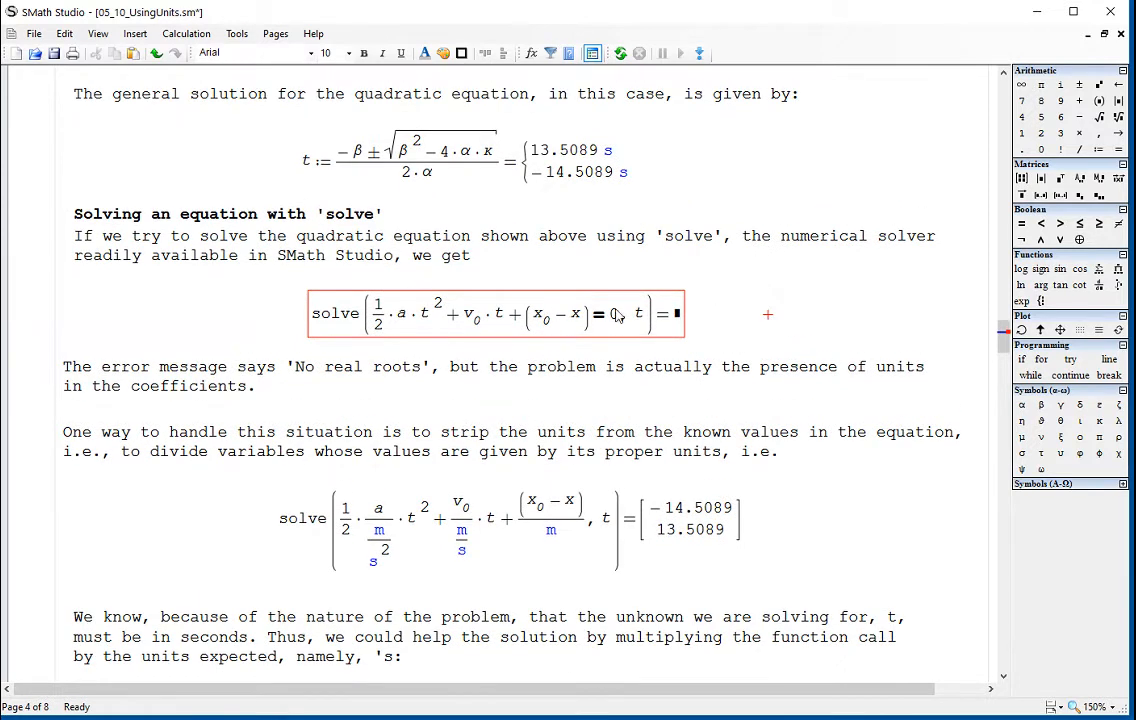
click(640, 317)
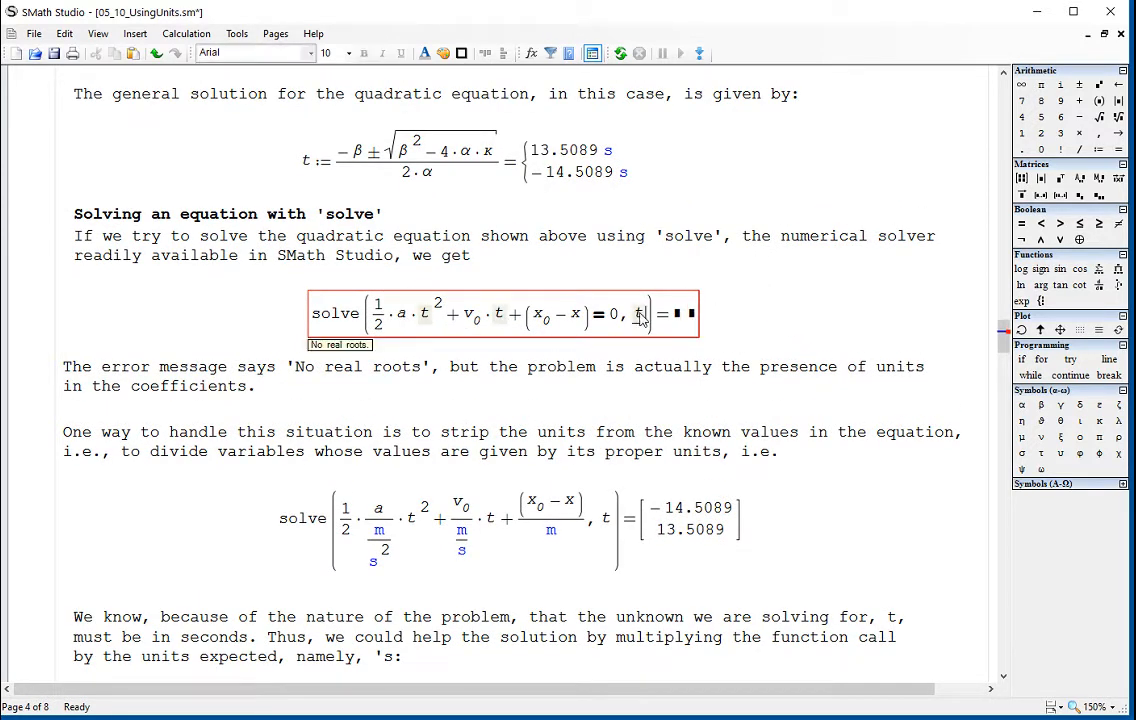
double_click(638, 317)
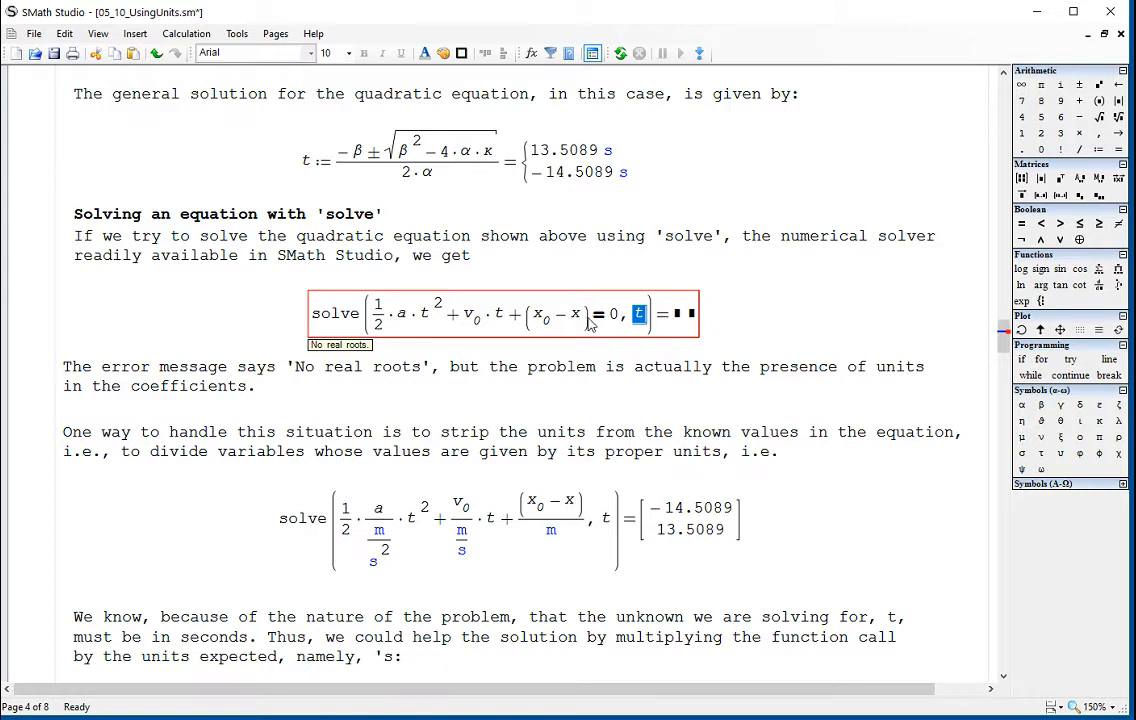
click(615, 318)
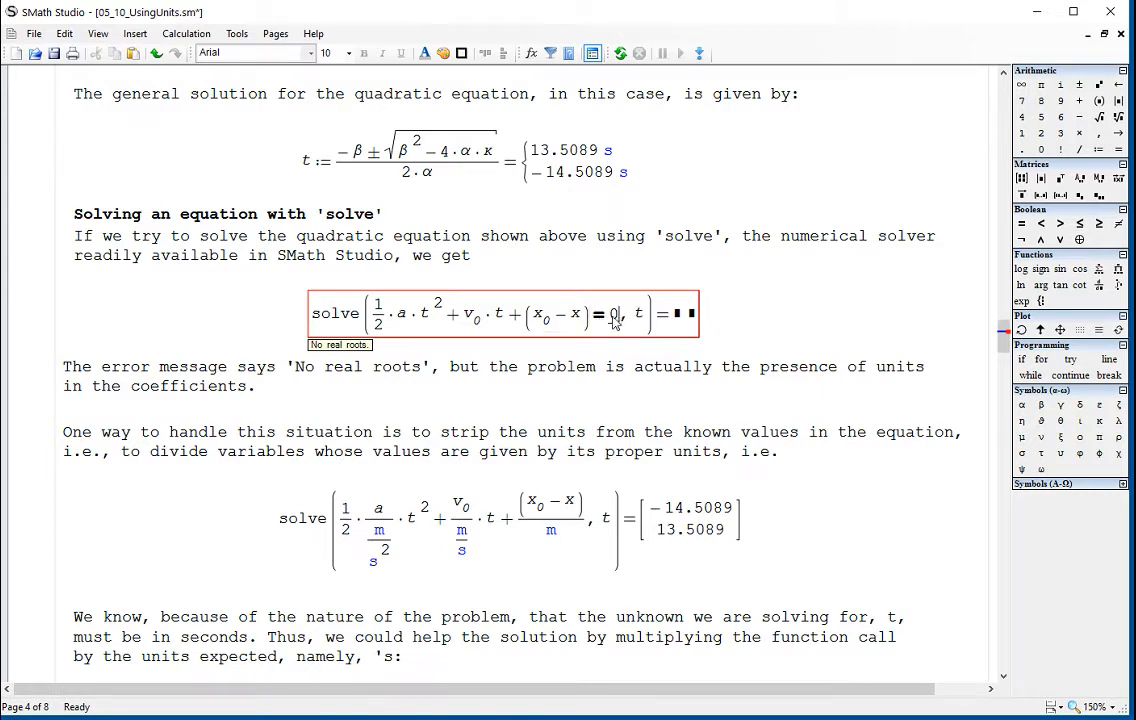
click(737, 318)
Examine how the unit-stripped solve call divides the acceleration a by m/s^2
scroll(758, 306, down, 3)
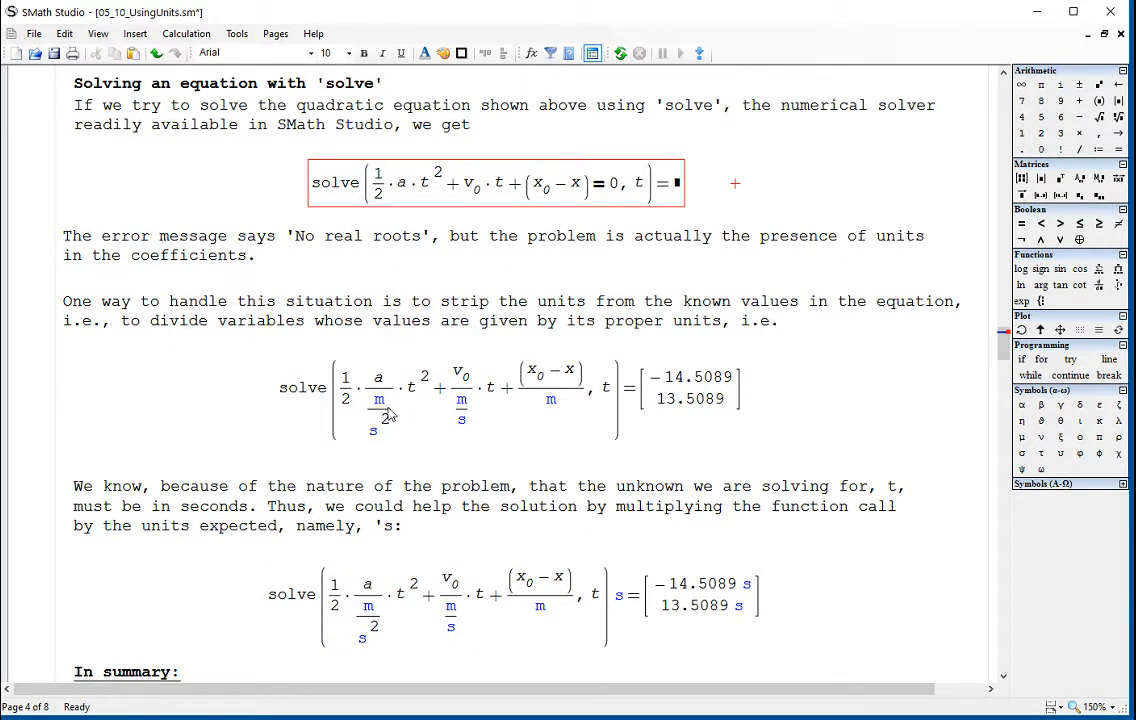
drag(373, 390, 378, 391)
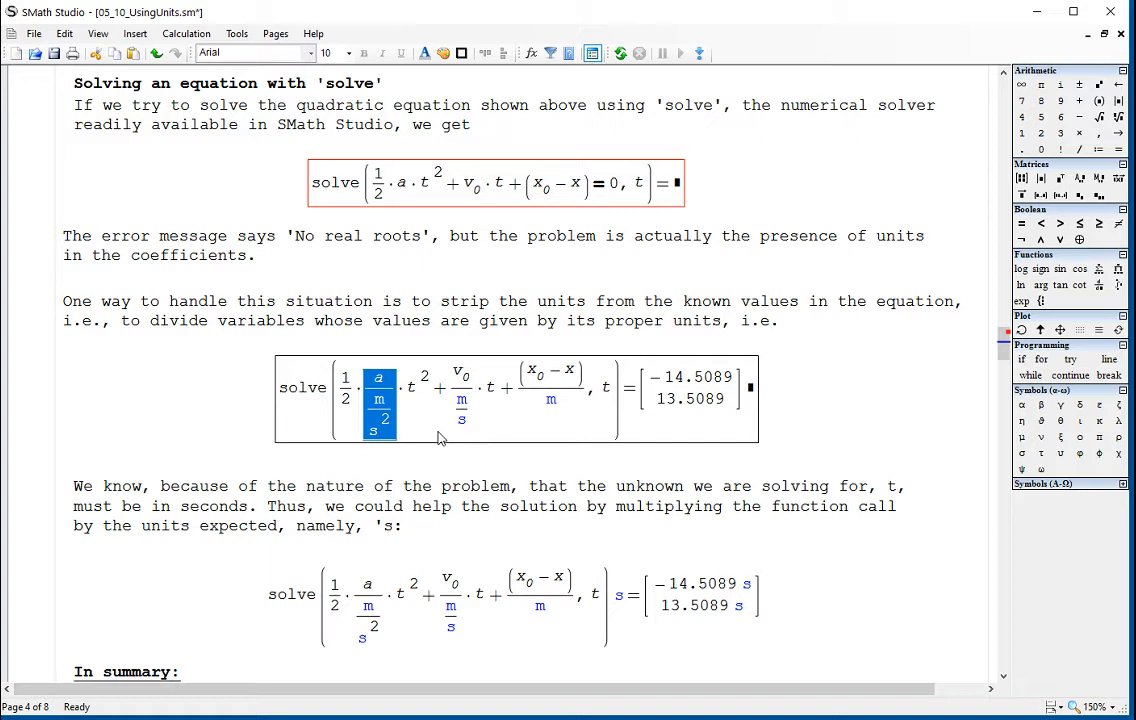
click(438, 432)
drag(371, 382, 381, 414)
click(382, 412)
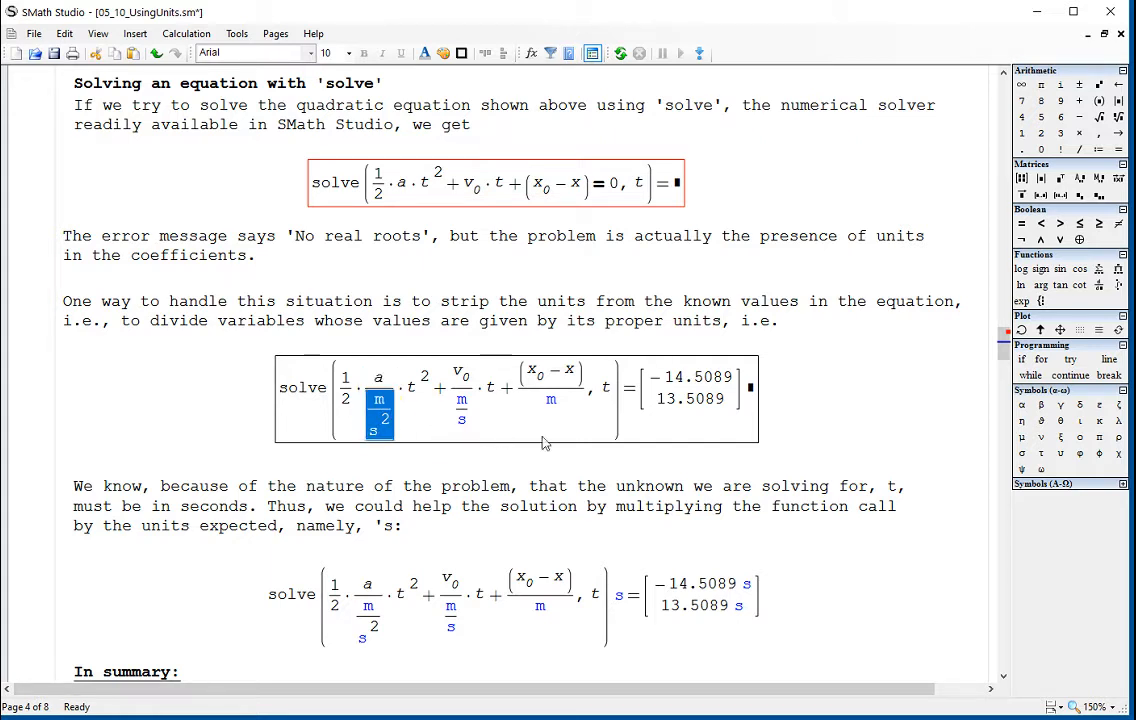
Insert blank lines below the unit-stripped solve call to make room for a new expression
click(561, 456)
key(Return)
key(Return)
key(Return)
key(Return)
key(Return)
key(Return)
key(Return)
key(Return)
key(Return)
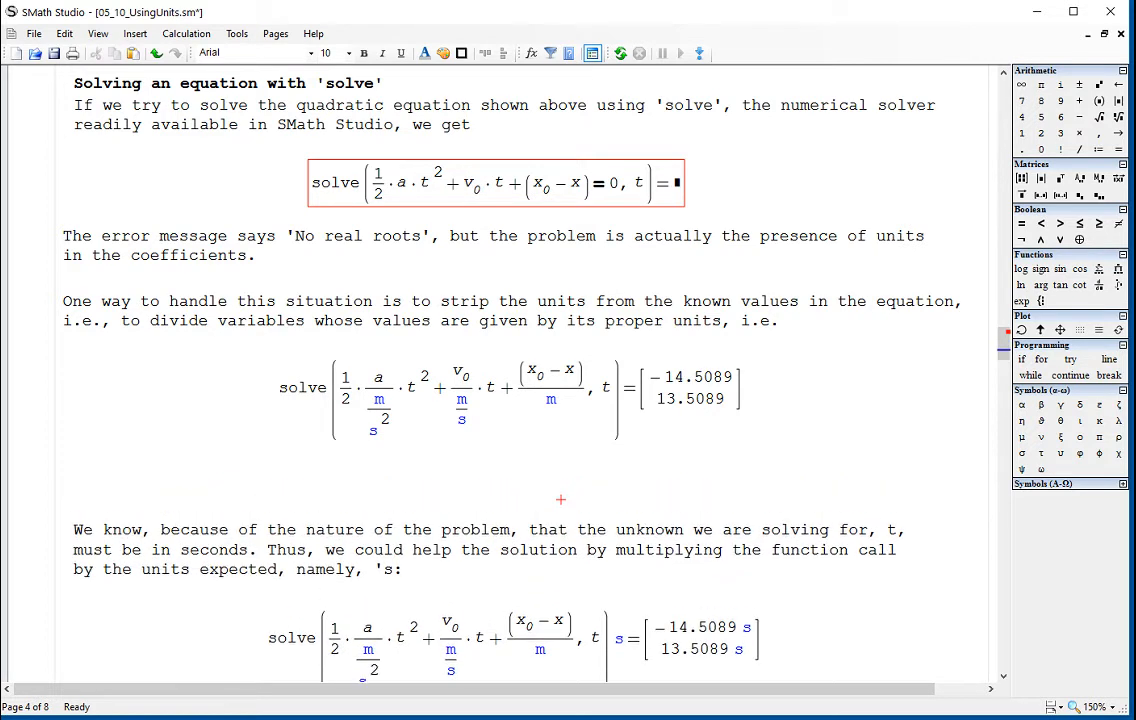
Examine how the unit-stripped solve call divides v0 by m/s and (x0 − x) by m
drag(454, 370, 462, 420)
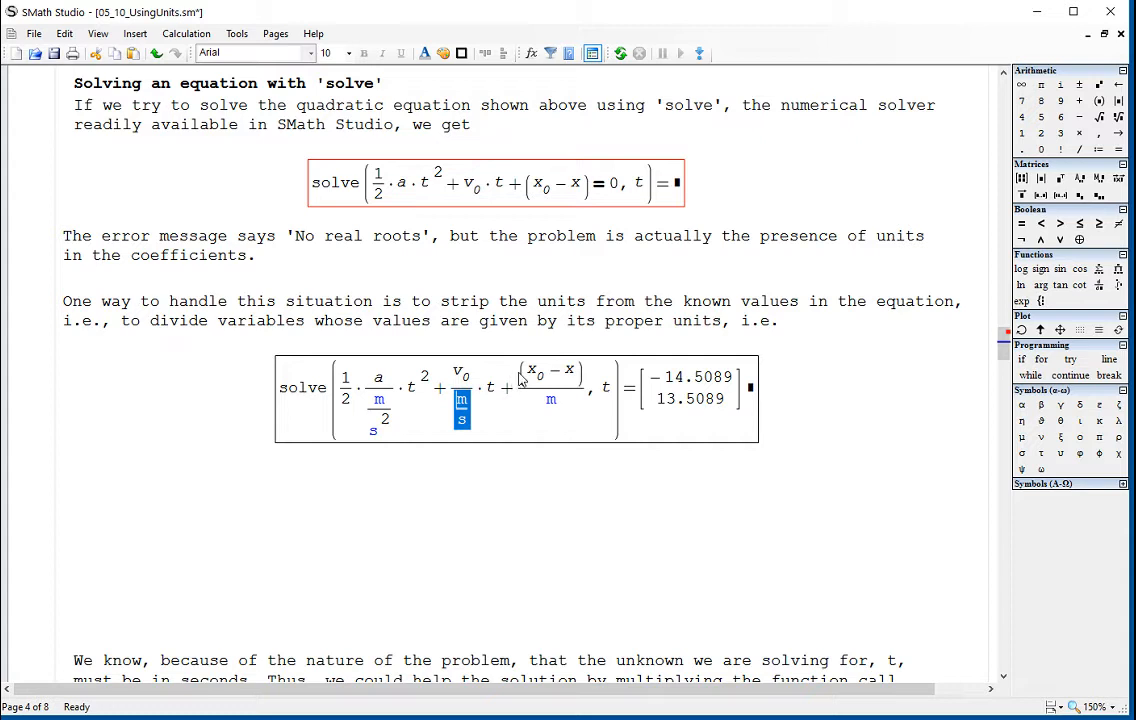
drag(527, 367, 578, 378)
double_click(554, 405)
click(614, 404)
Start a solve call in the blank space below the existing one, with first term 1/2·a/(m/s^2)·t^2
click(278, 522)
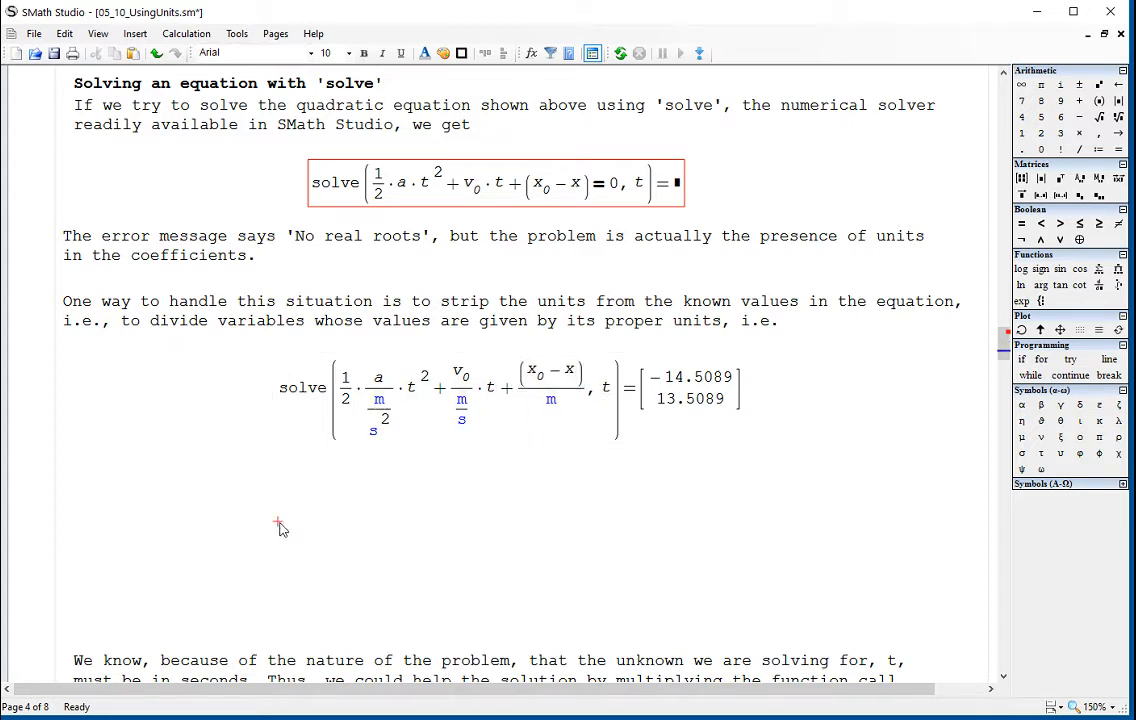
text(solve)
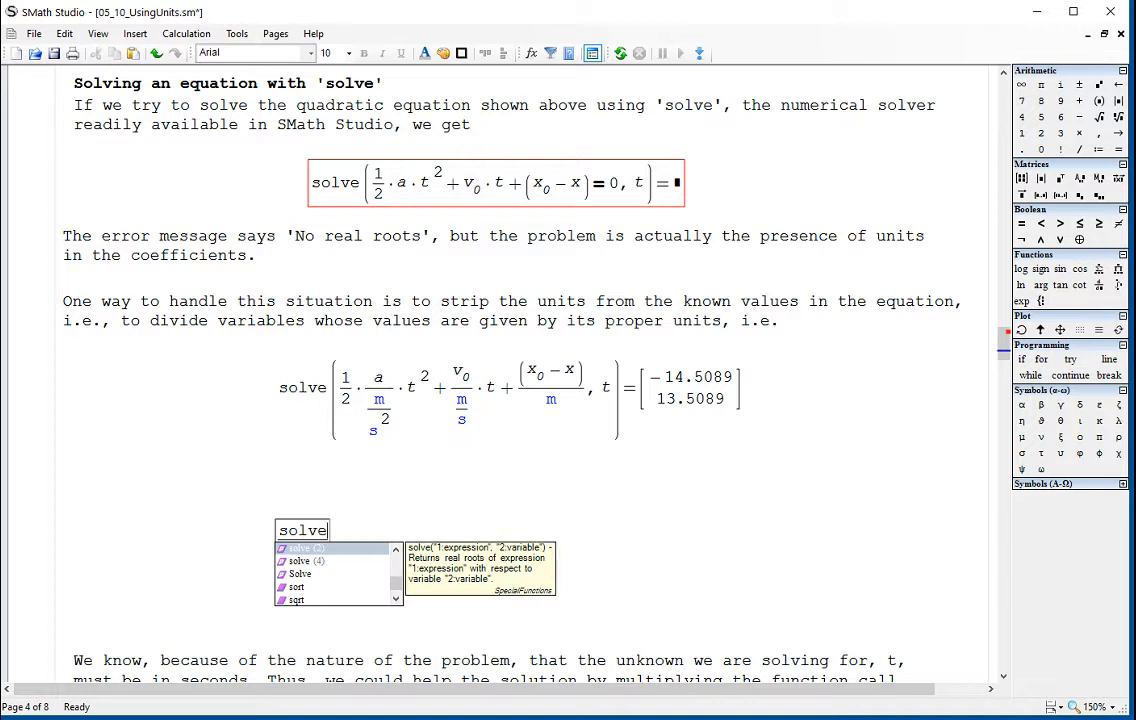
text((1/2)
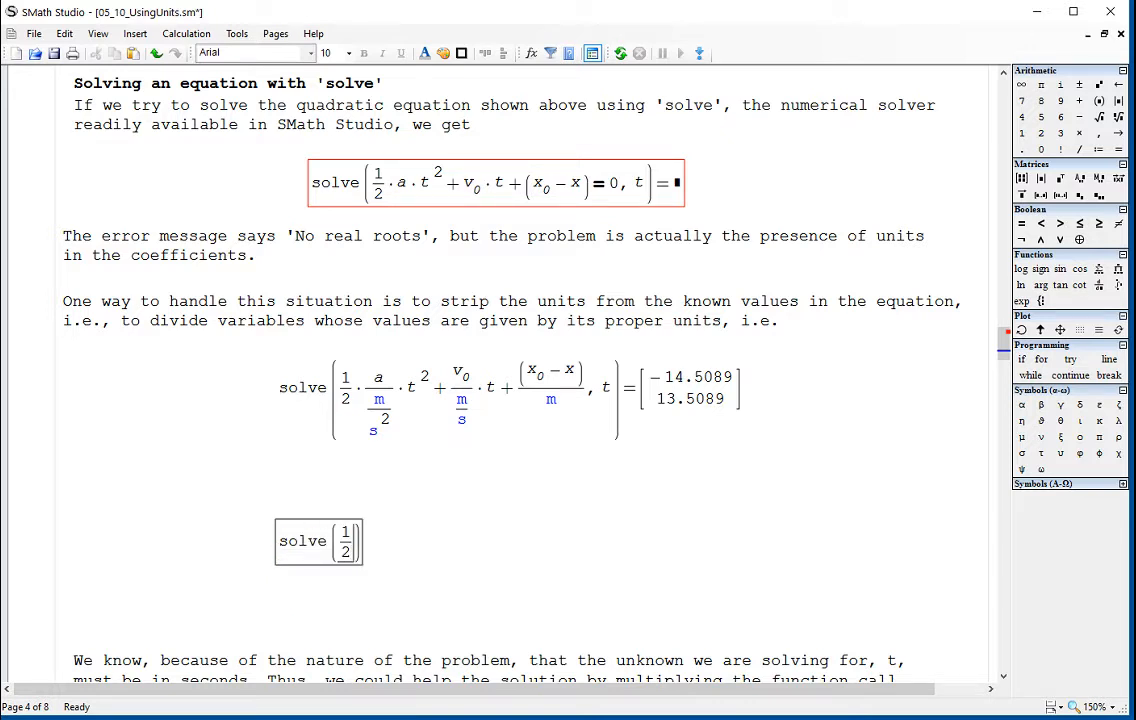
text(*a/m)
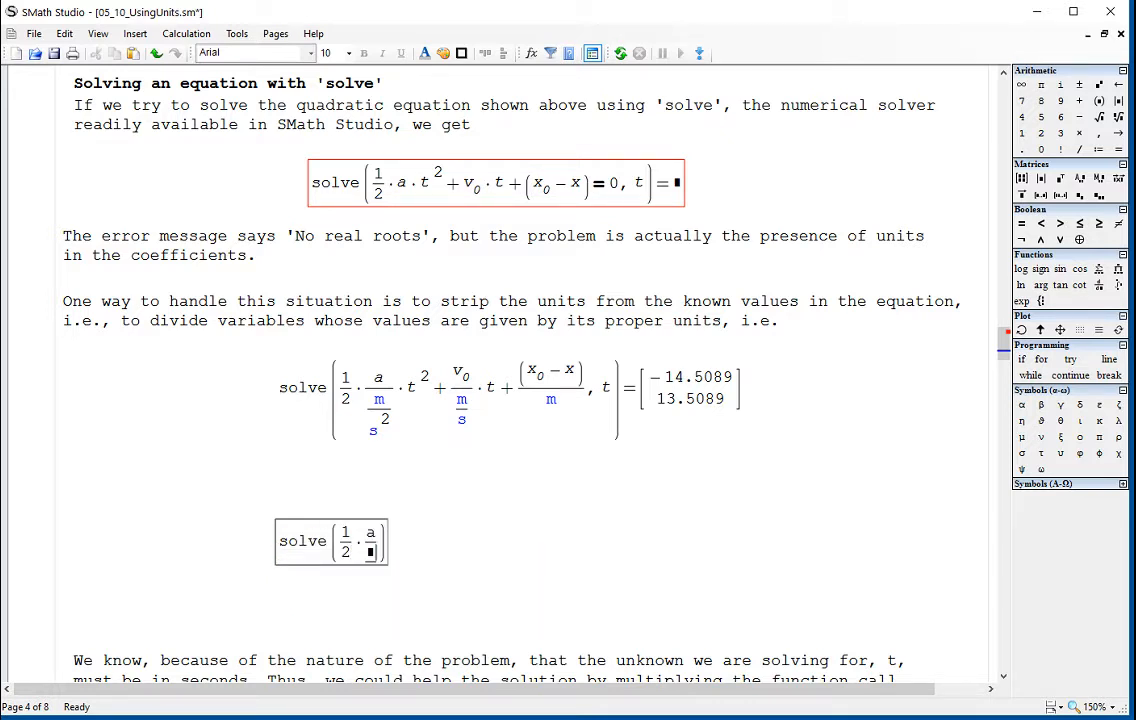
text(/)
text(s^2)
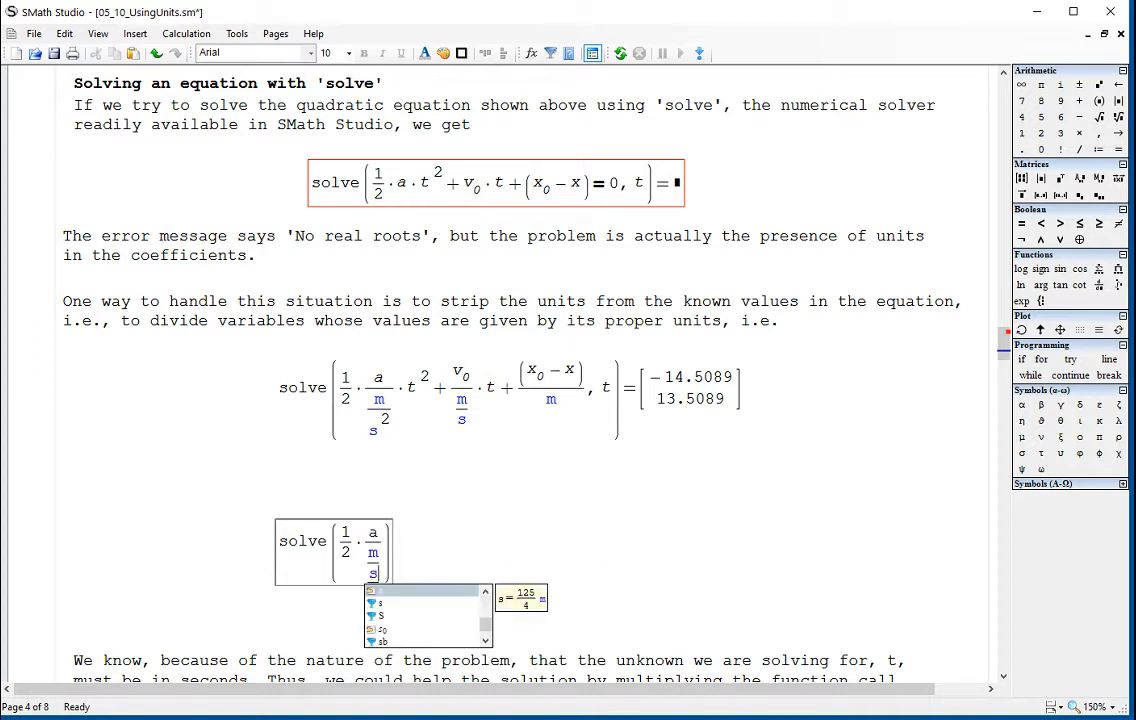
key(space)
key(space)
text(*t)
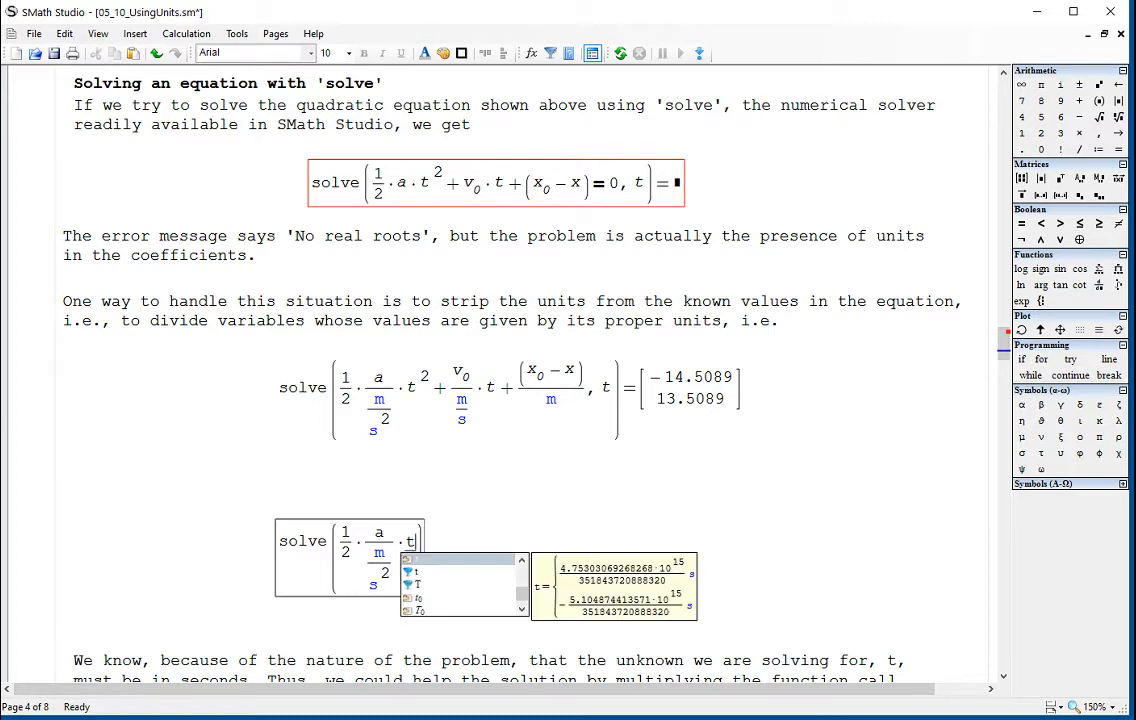
text(^2)
key(space)
Add the term v0/(m/s)·t to the new solve call and begin a parenthesised term with x0
text(+v)
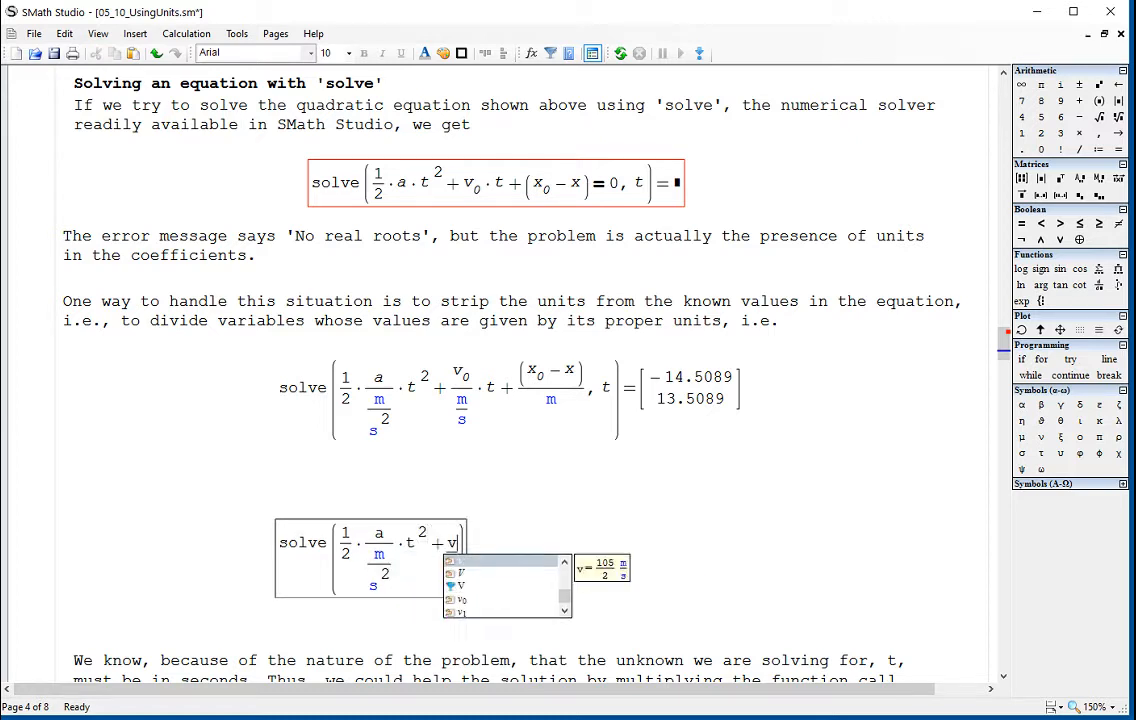
text(.0/)
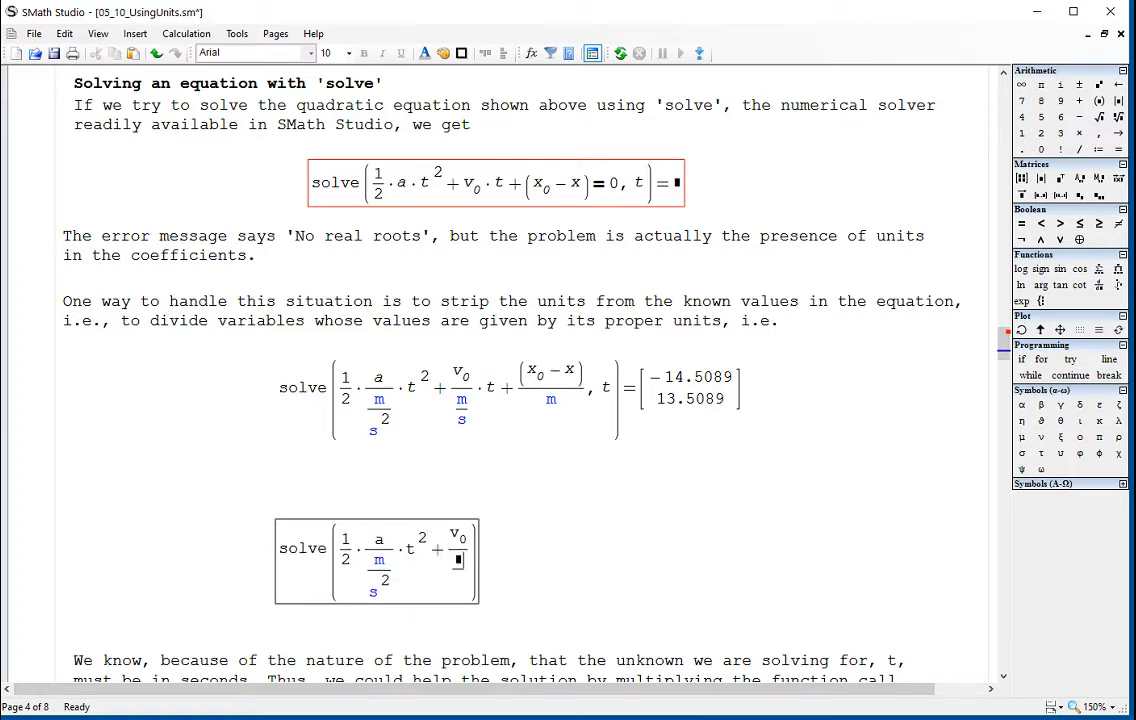
text(m/s)
key(space)
text(*t+(x.0)
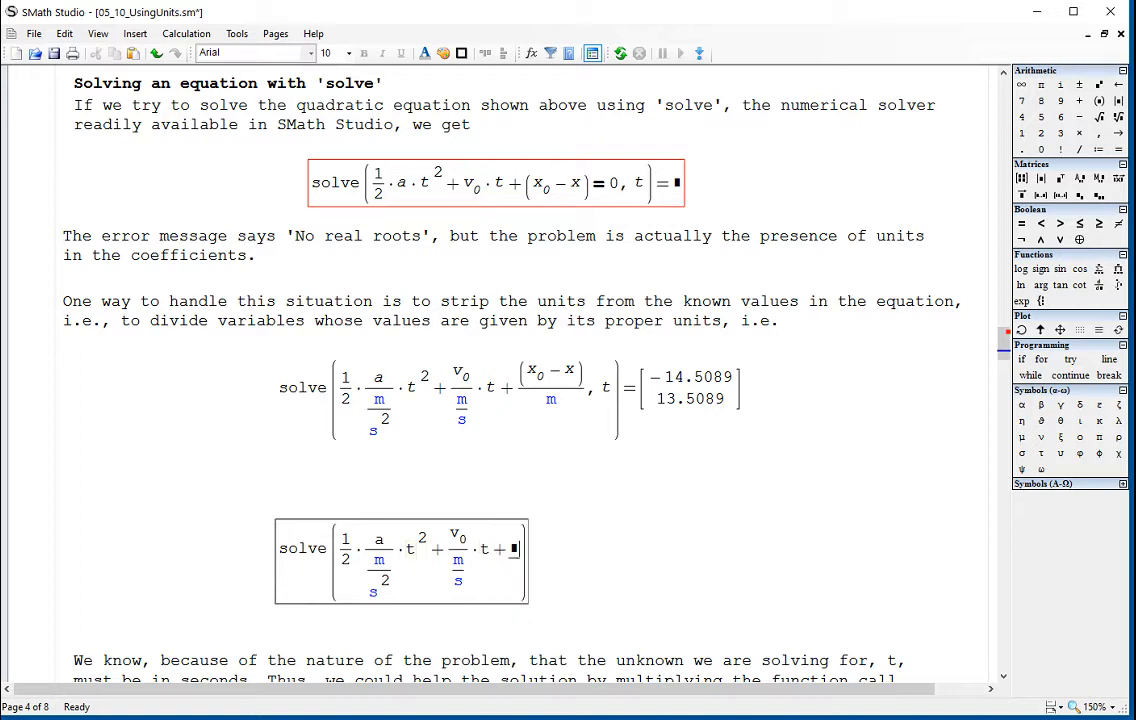
Complete the parenthesised term of the new solve call as (x0 − x)/m
text(-x)
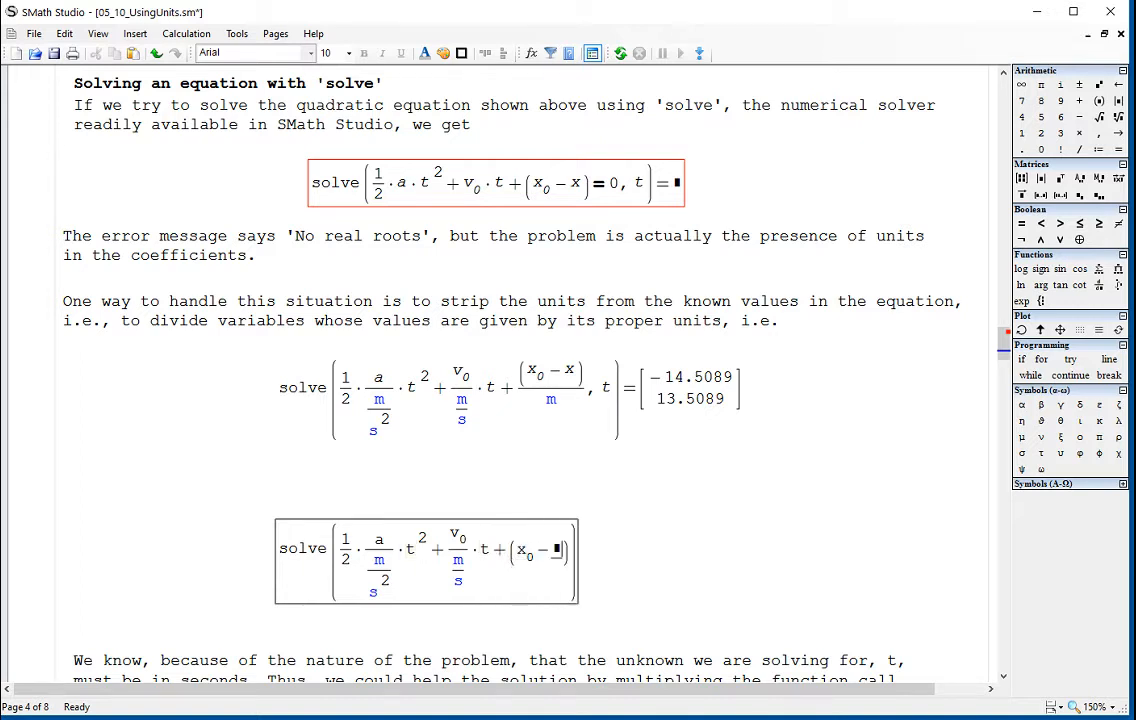
key(space)
text(/)
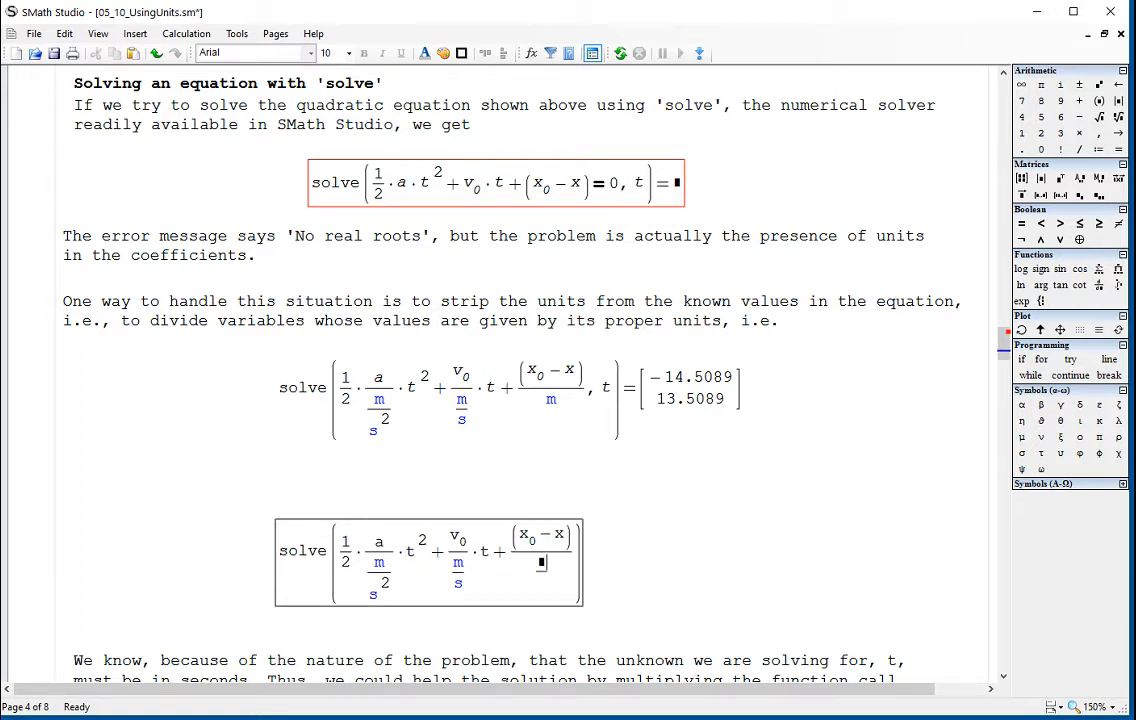
text(m)
key(space)
Set the equation in the new solve call equal to 0 with t as the unknown, and evaluate it numerically
text(=)
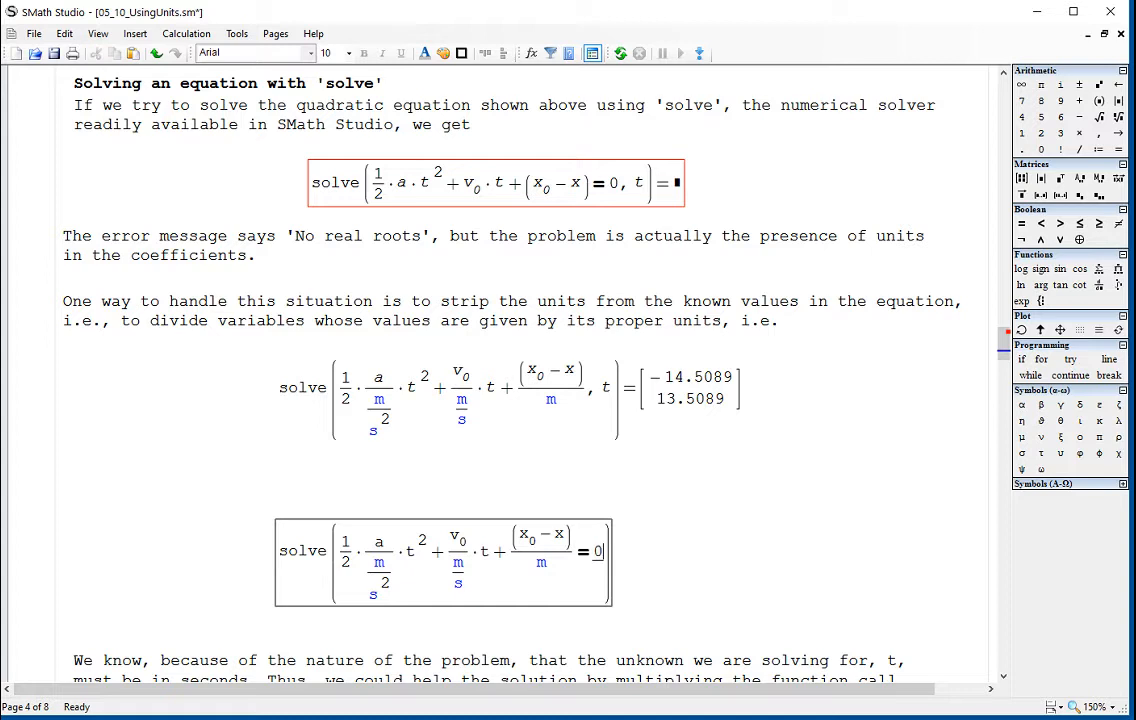
text(0, )
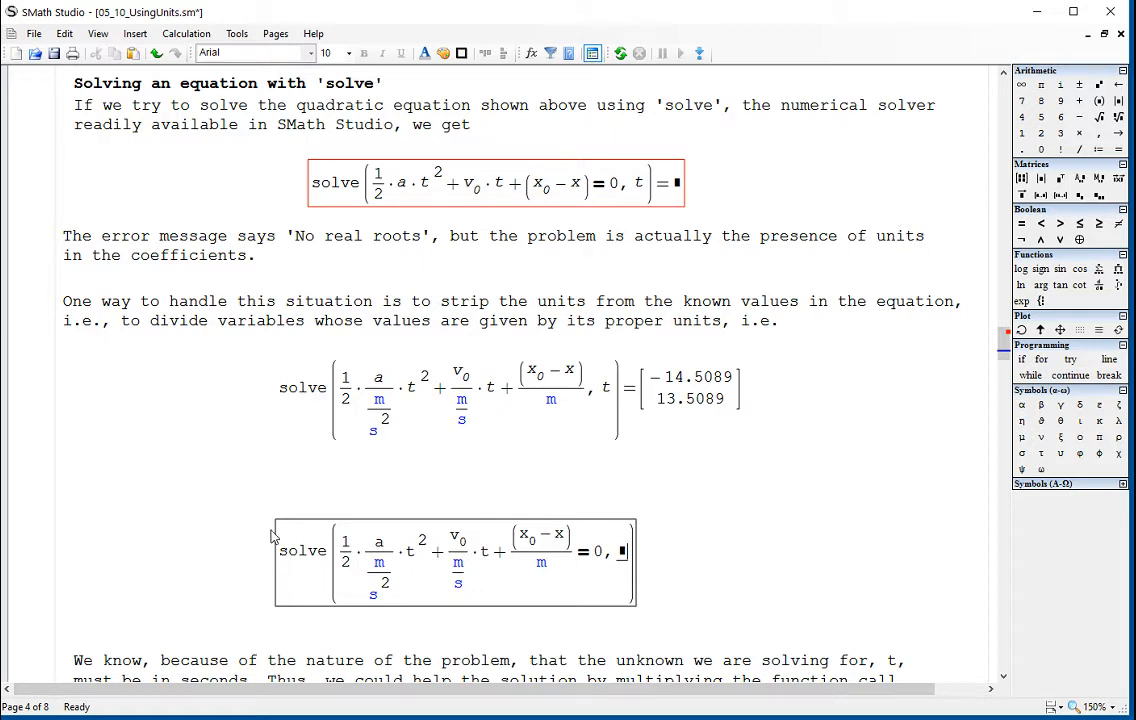
text(t)=[−14.5089; 13.5089)
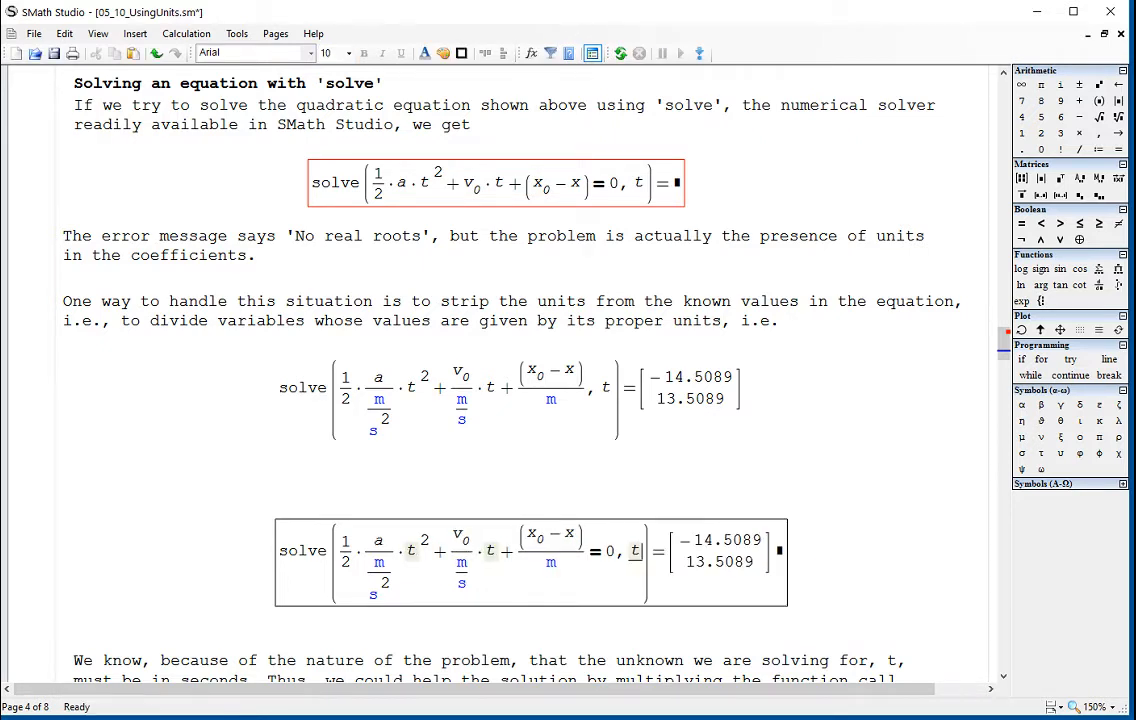
Move the new solve call up so it sits directly below the original unit-stripped solve call
scroll(680, 600, down, 1)
drag(691, 543, 687, 472)
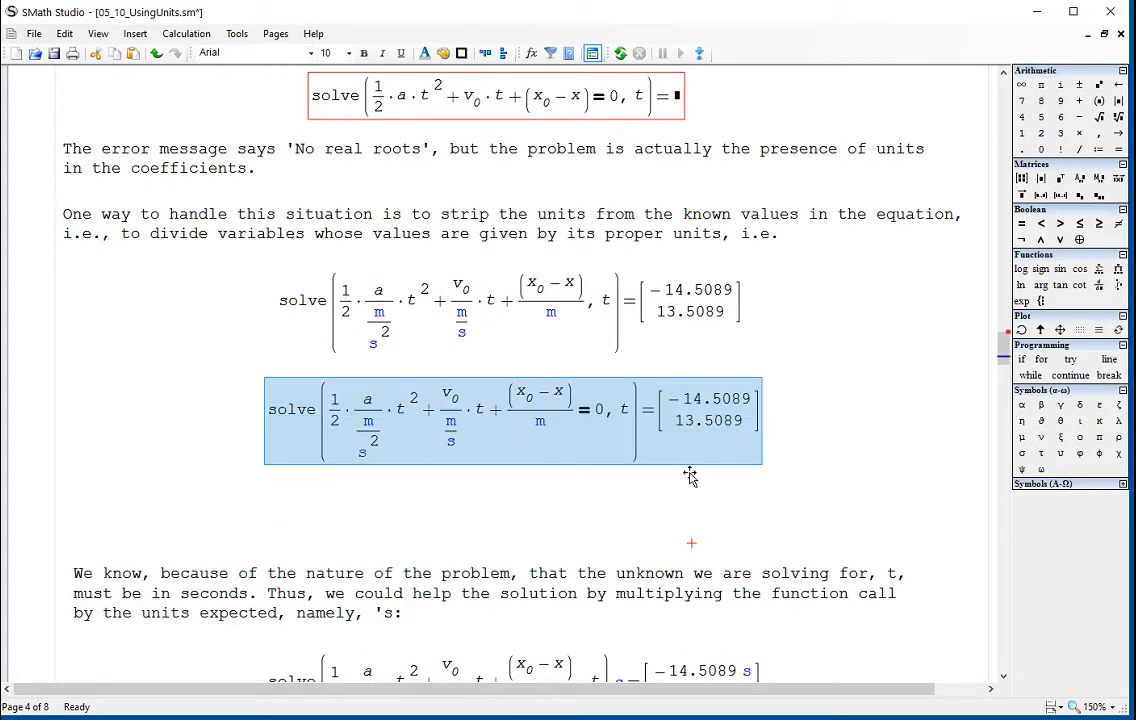
scroll(840, 463, down, 1)
click(841, 462)
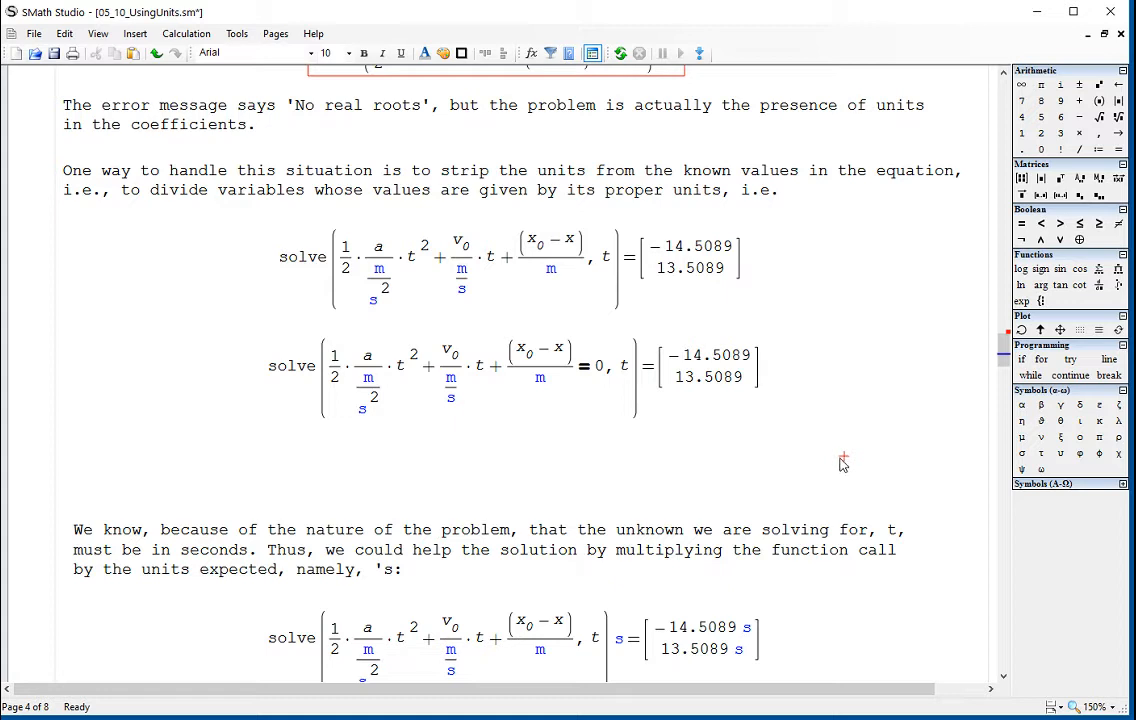
Multiply the new solve call by the unit s so its solutions are expressed in seconds
click(640, 372)
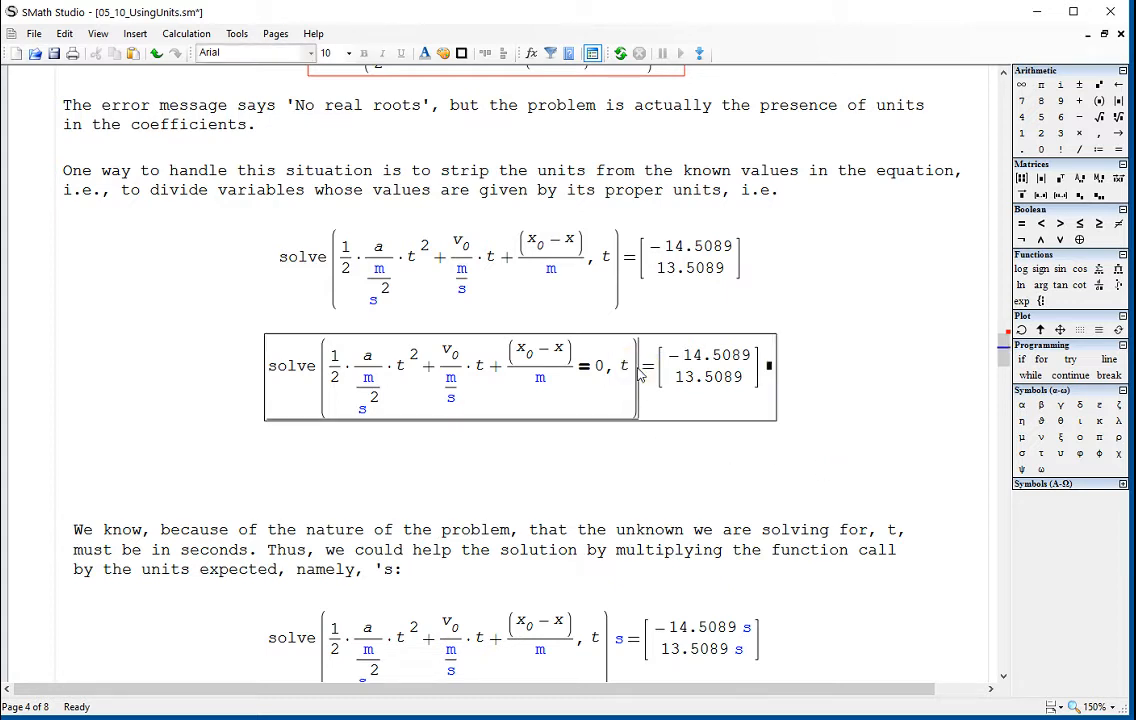
text(*)
text(s)
click(266, 423)
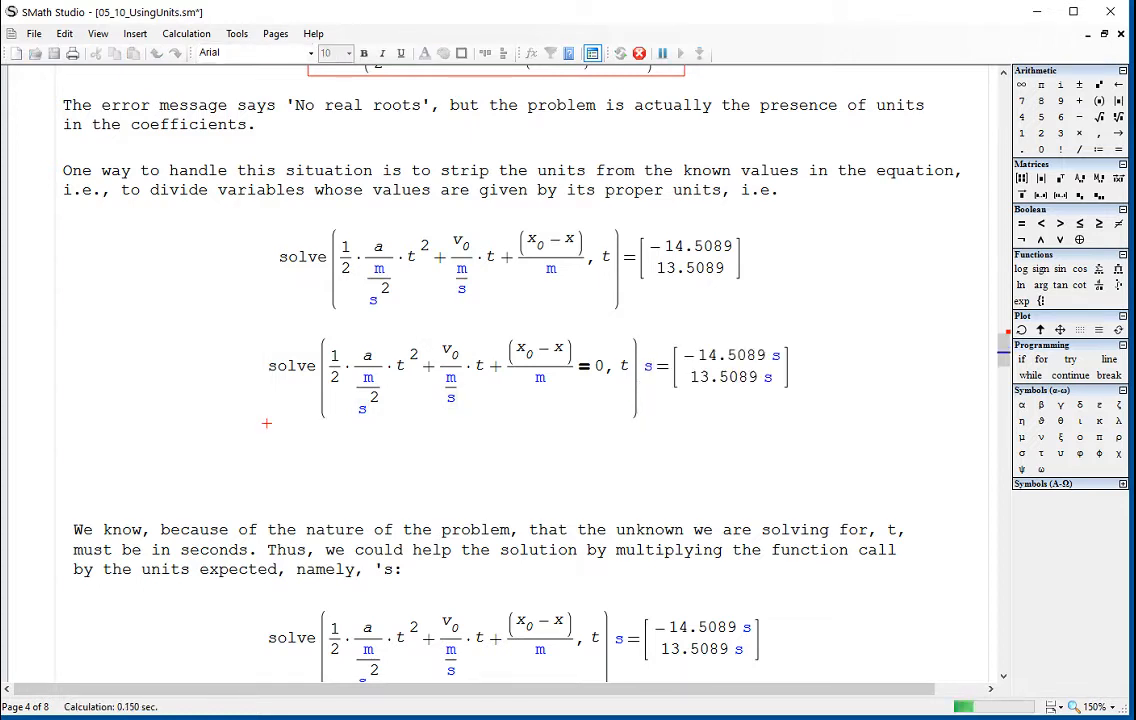
click(722, 423)
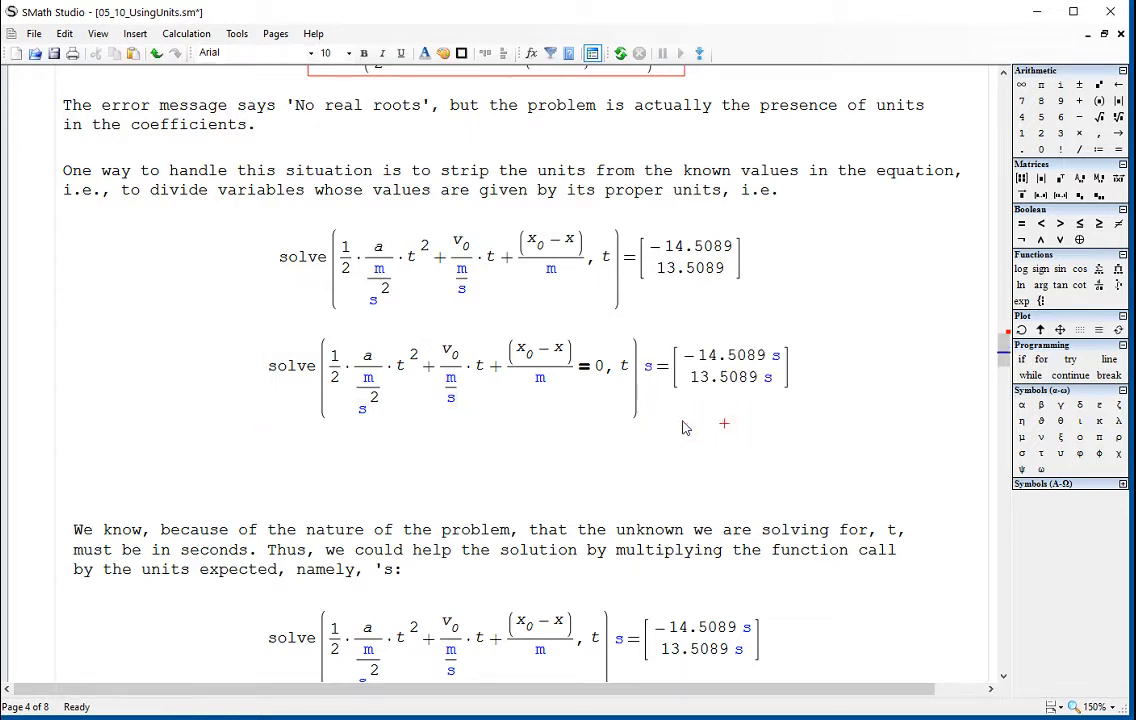
Examine the unit-stripped terms of a, v0 and (x0 − x), the unknown t, and the s multiplier in the new solve call
click(366, 360)
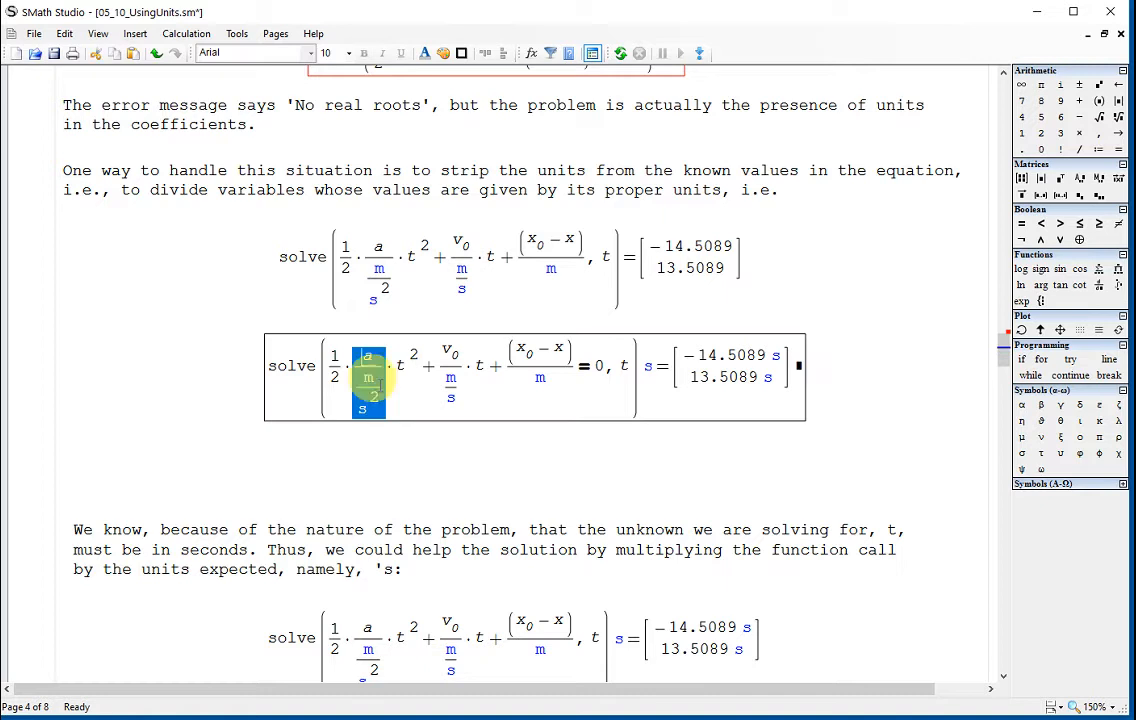
click(451, 362)
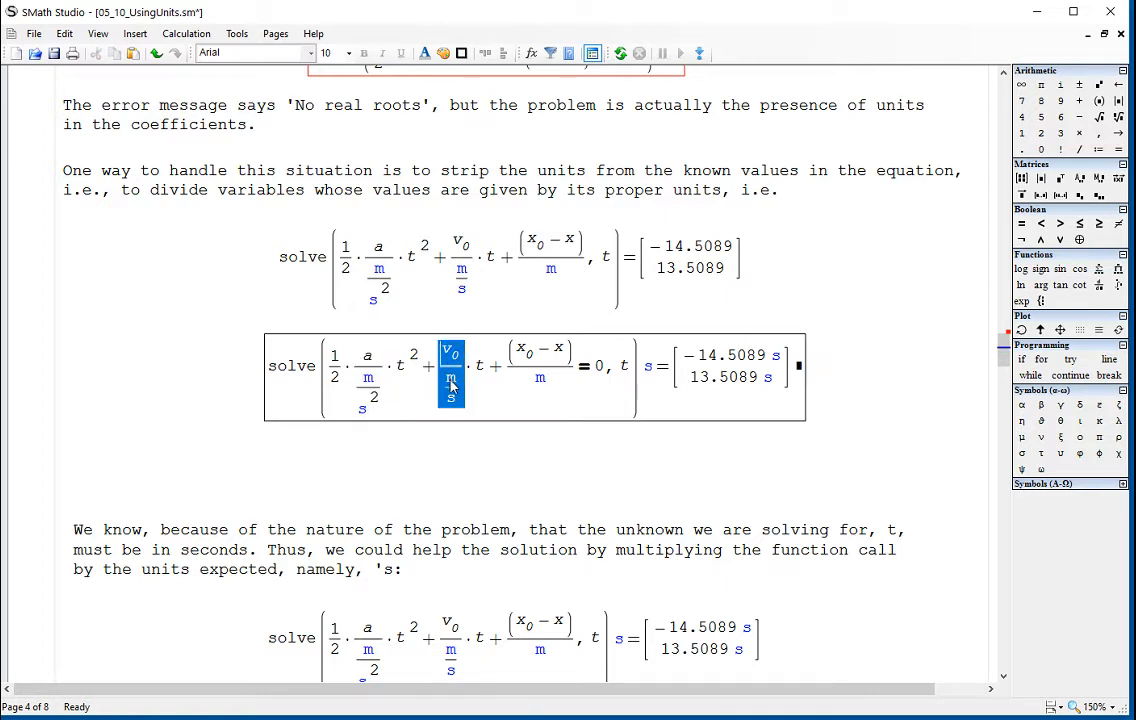
click(540, 383)
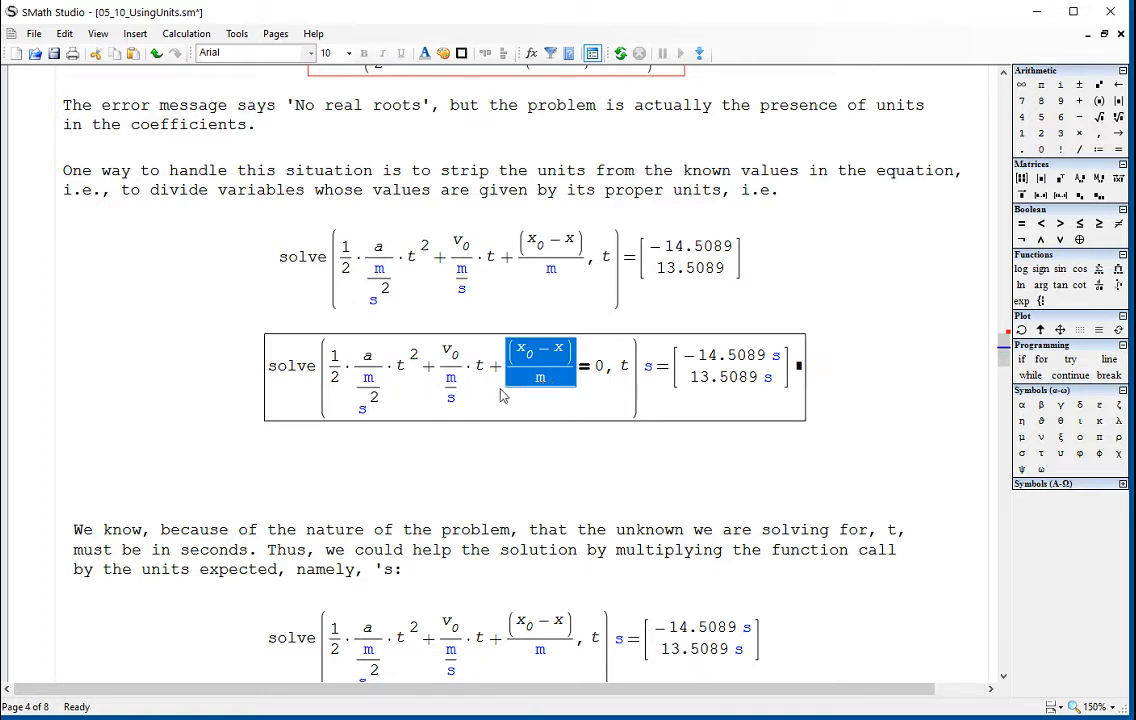
click(404, 370)
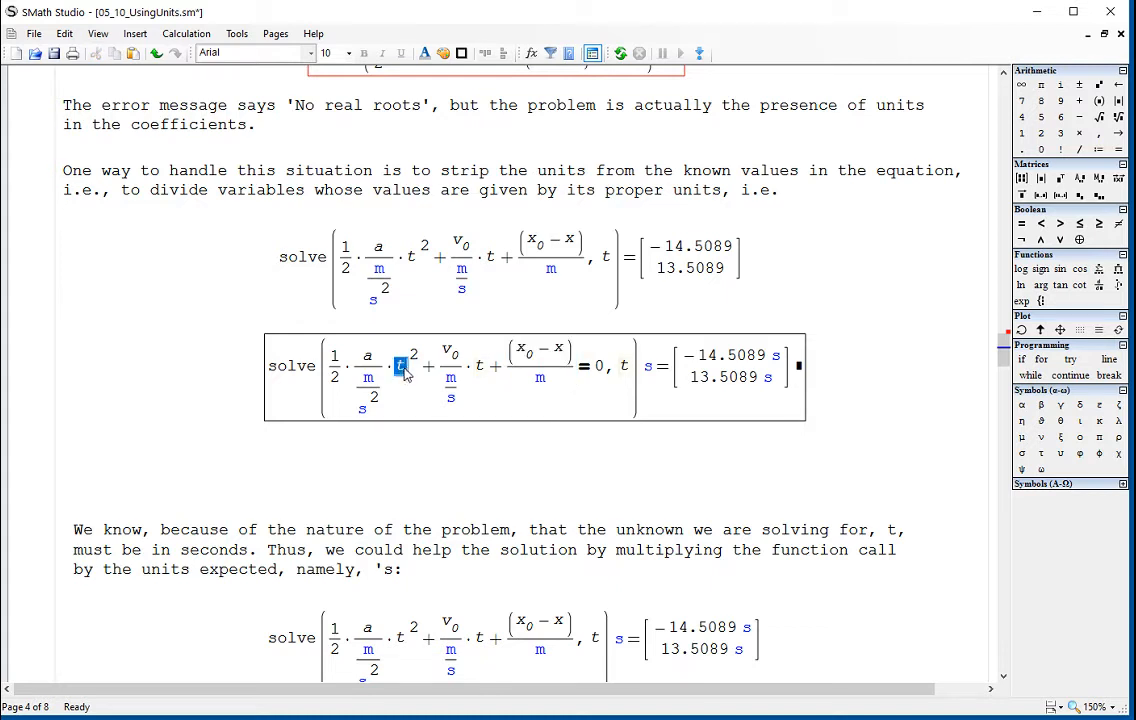
click(480, 367)
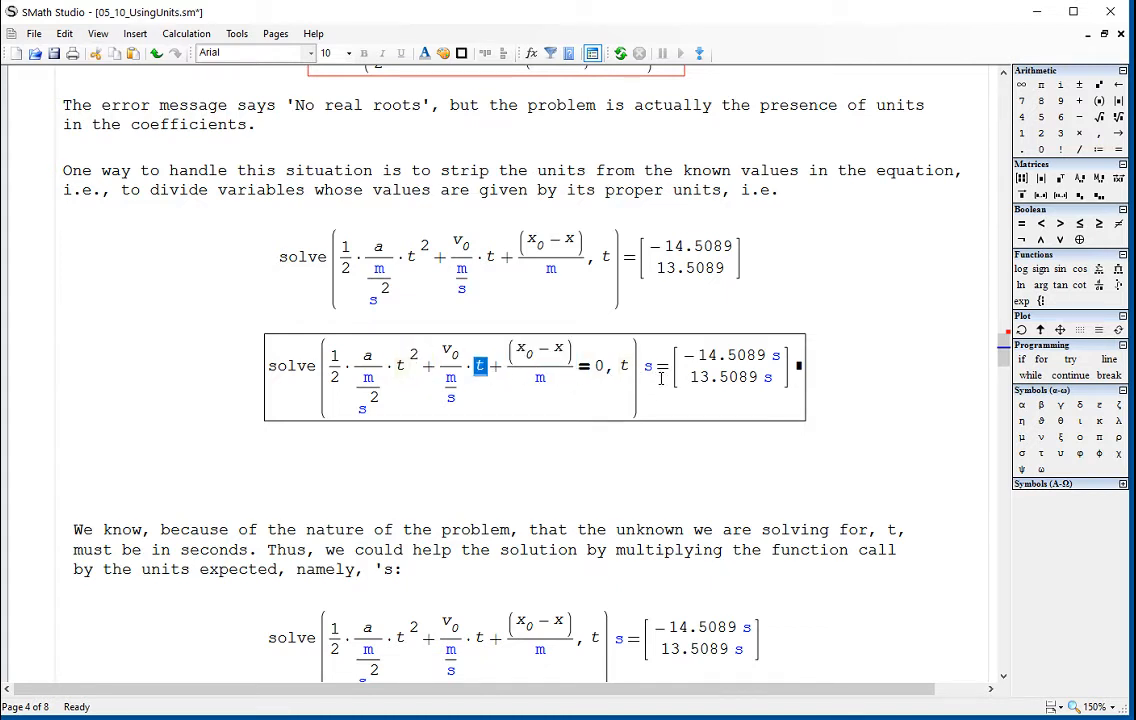
drag(656, 380, 530, 380)
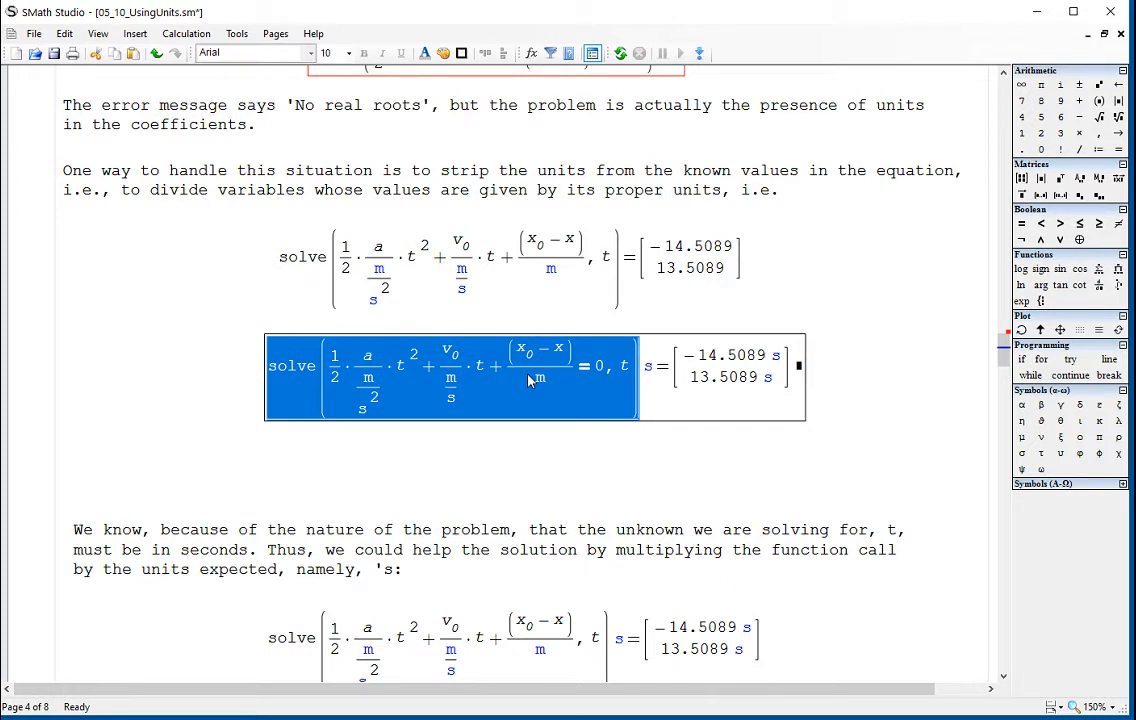
click(649, 370)
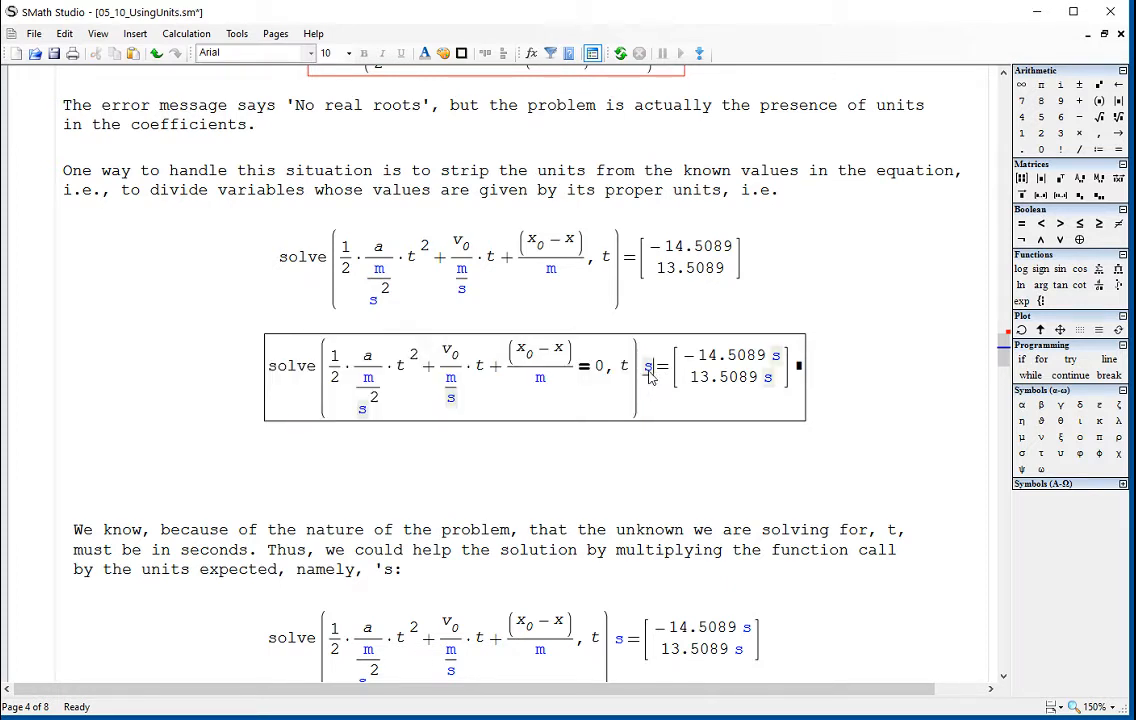
click(835, 393)
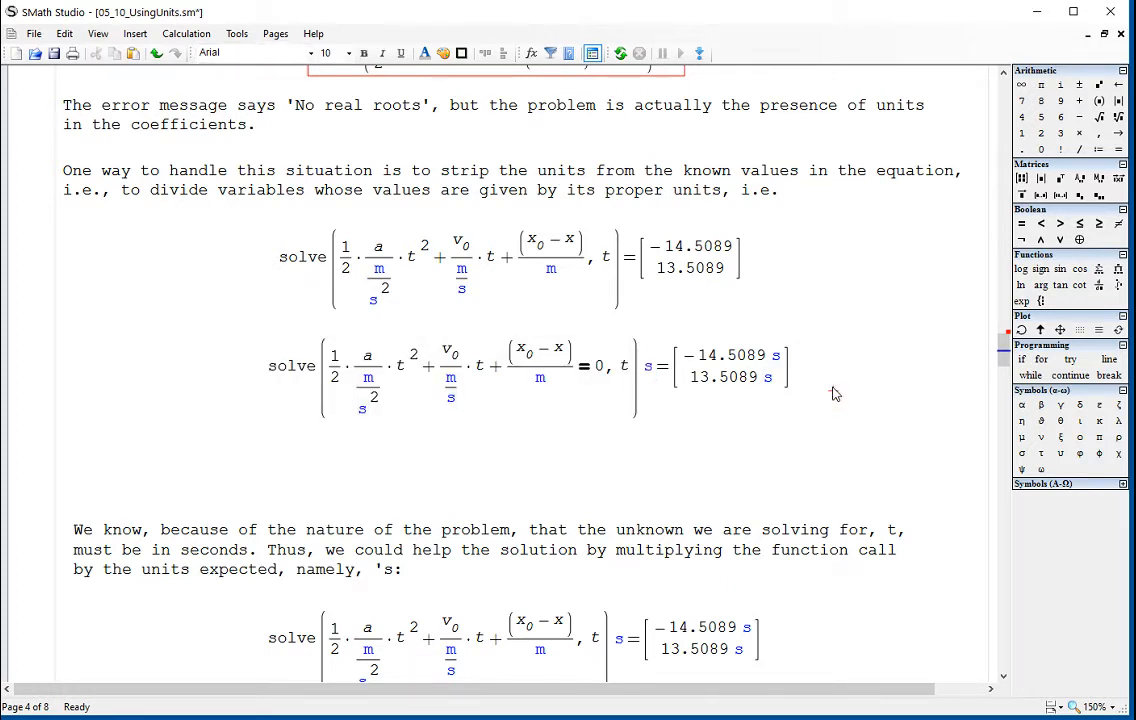
Delete the added solve call and remove the surplus blank lines beneath the original unit-stripped solve call
drag(812, 428, 587, 346)
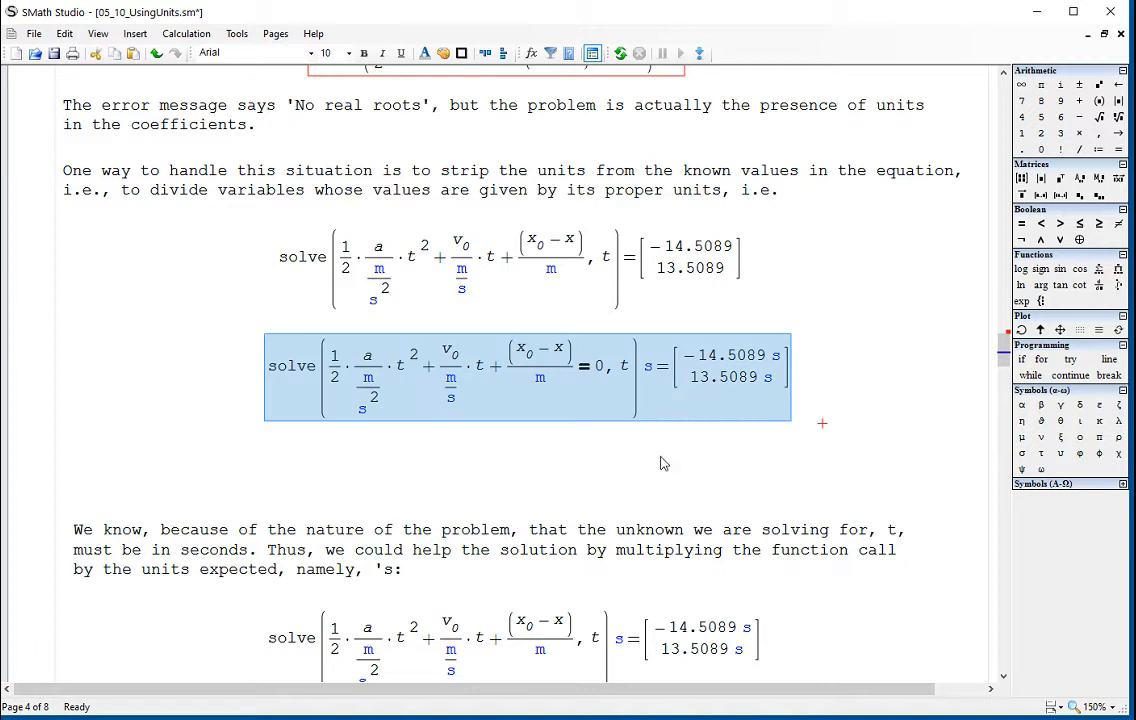
key(Delete)
click(657, 496)
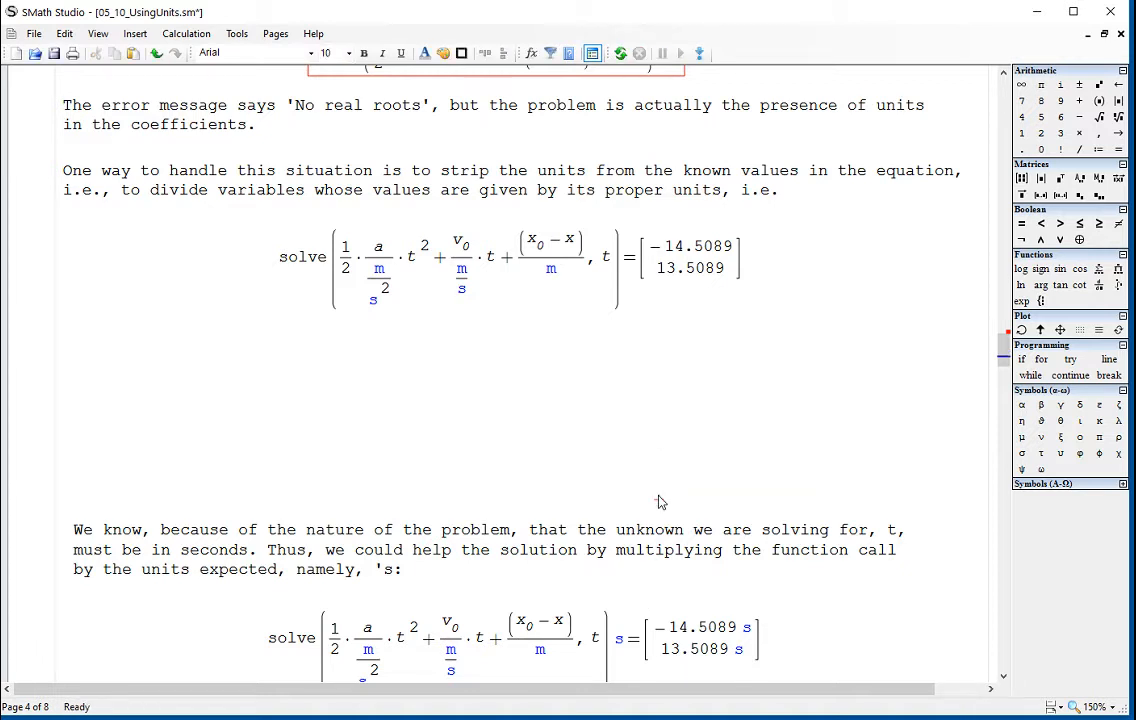
key(Delete)
key(Delete)
click(657, 462)
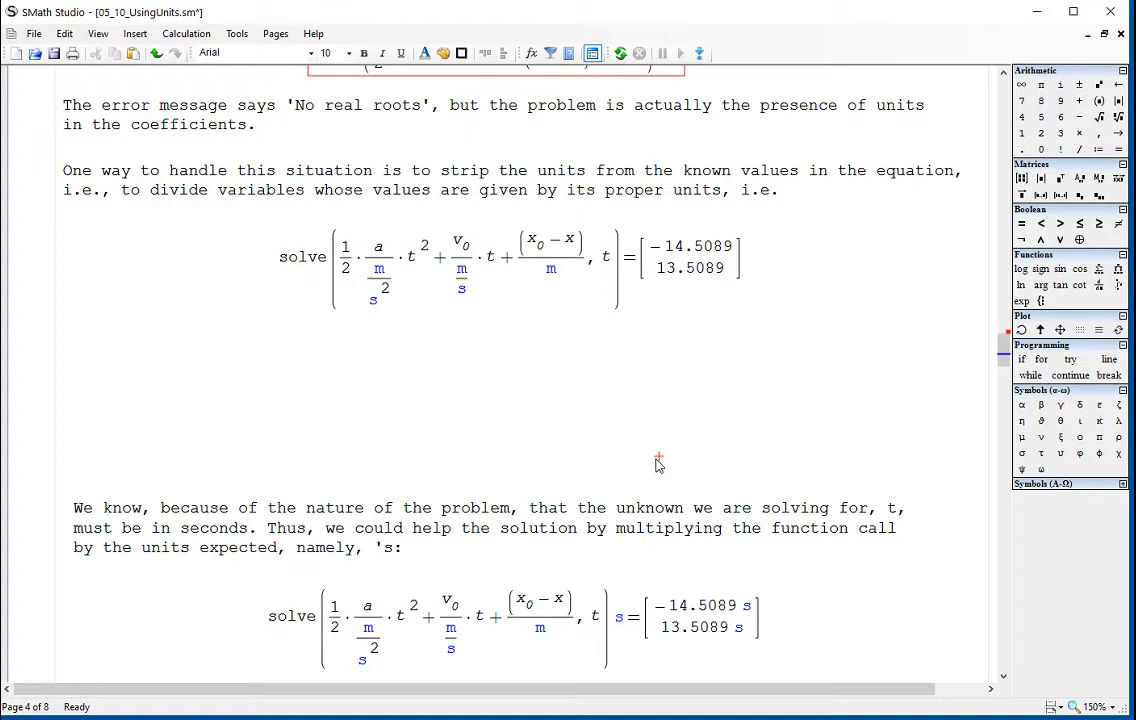
key(Delete)
key(BackSpace)
key(BackSpace)
key(BackSpace)
key(BackSpace)
key(BackSpace)
key(BackSpace)
key(BackSpace)
key(BackSpace)
key(BackSpace)
key(BackSpace)
key(BackSpace)
key(BackSpace)
key(BackSpace)
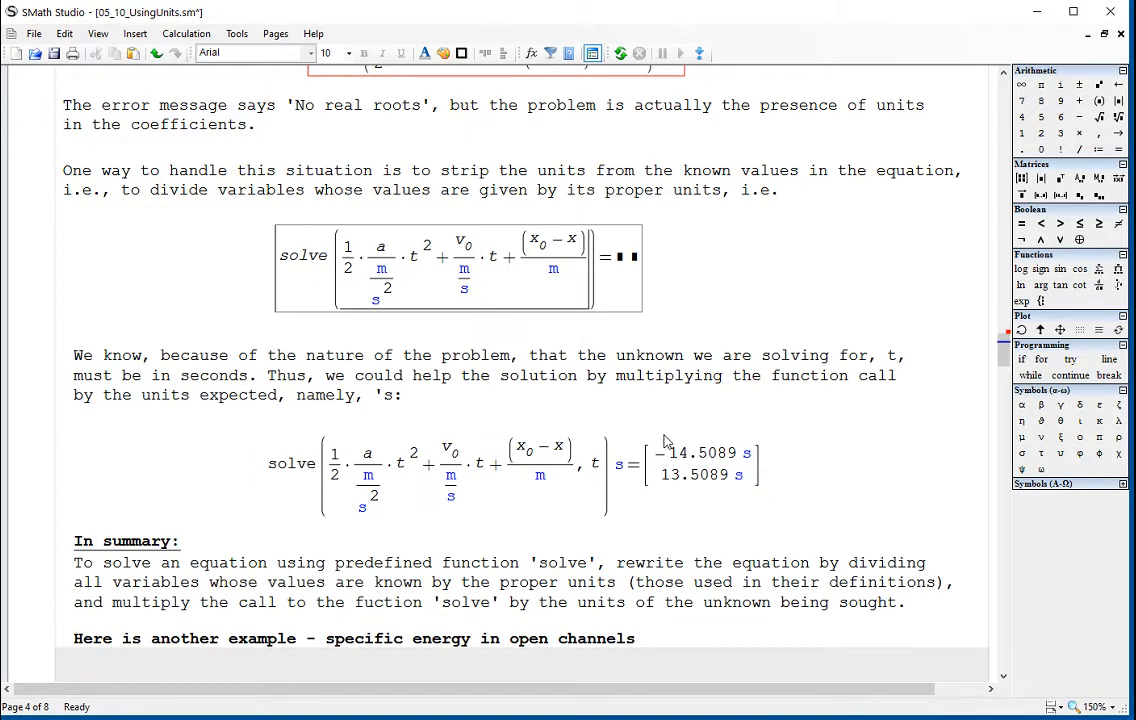
Restore t as the second argument of the original unit-stripped solve call and re-evaluate it
text(, )
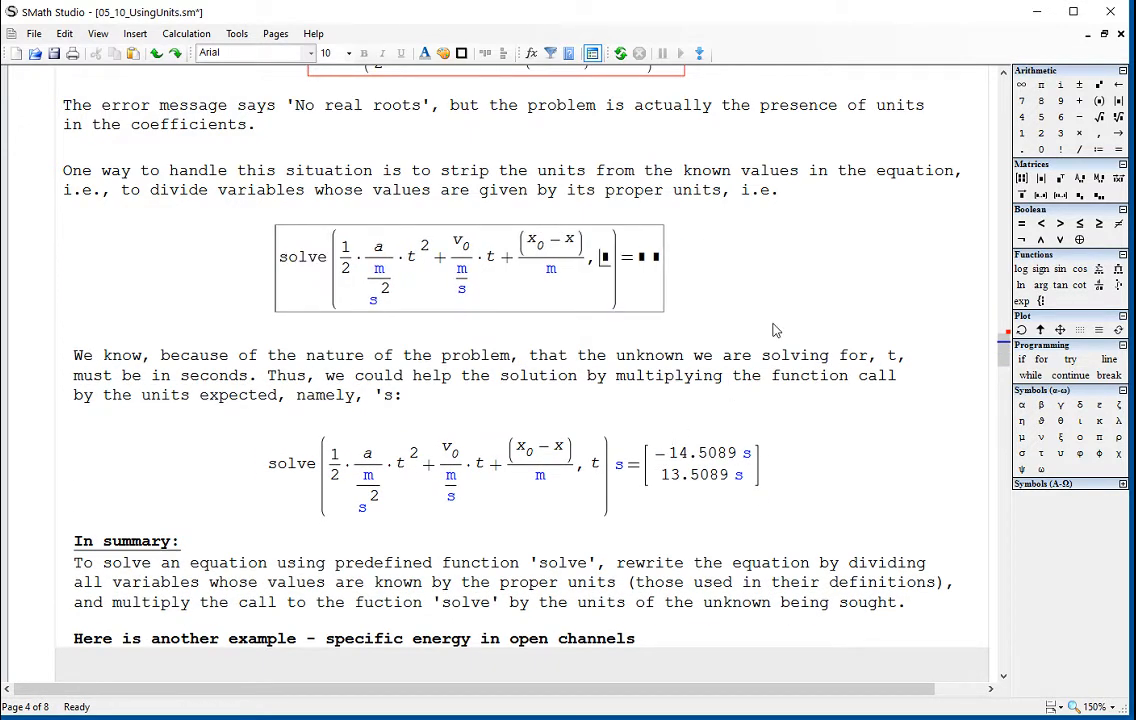
text(t)
click(789, 293)
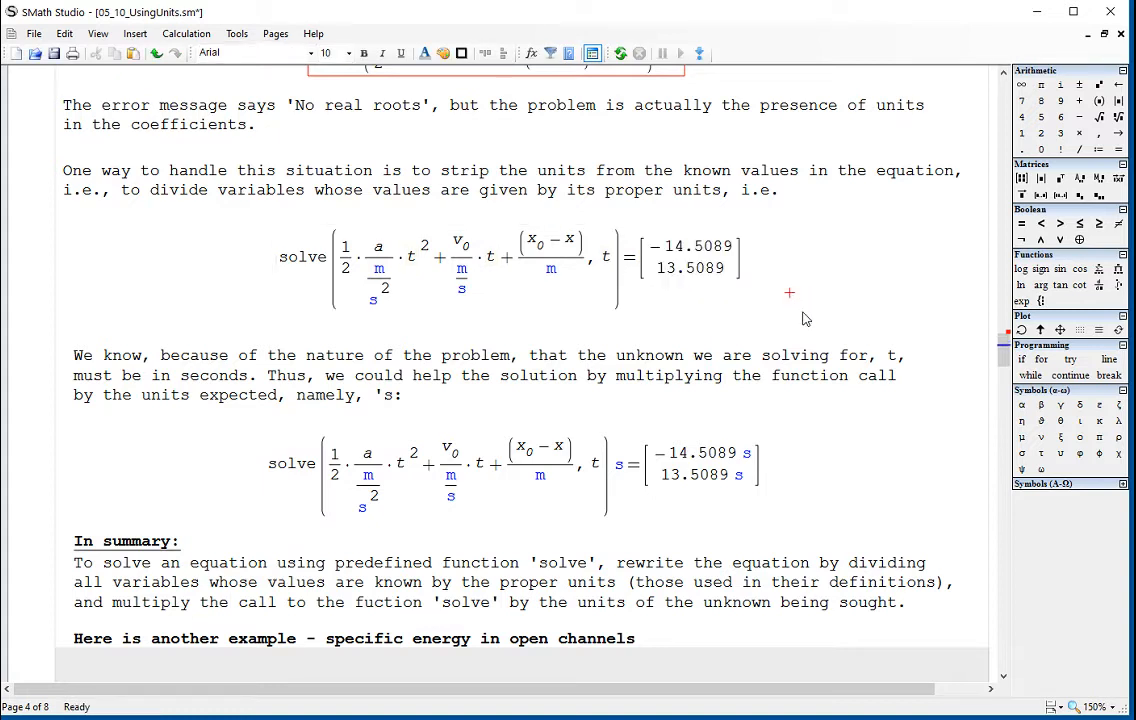
Highlight the summary paragraph on dividing known variables by their units and multiplying the solve call by the unknown's units
scroll(805, 318, down, 3)
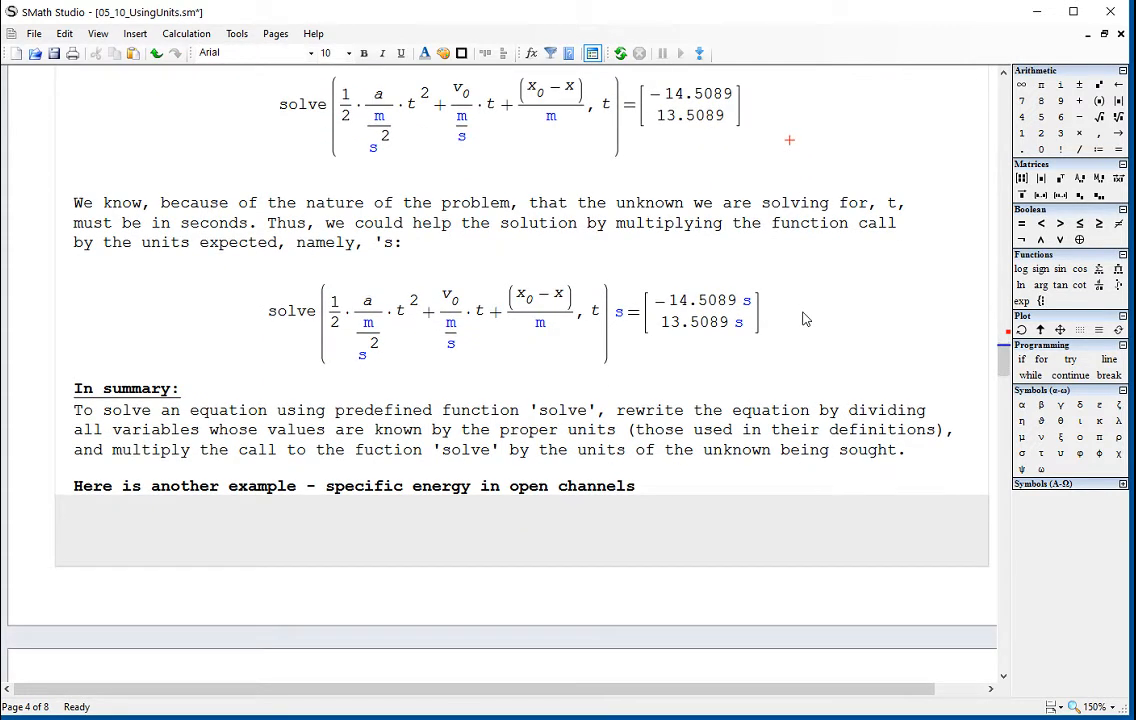
scroll(805, 318, down, 3)
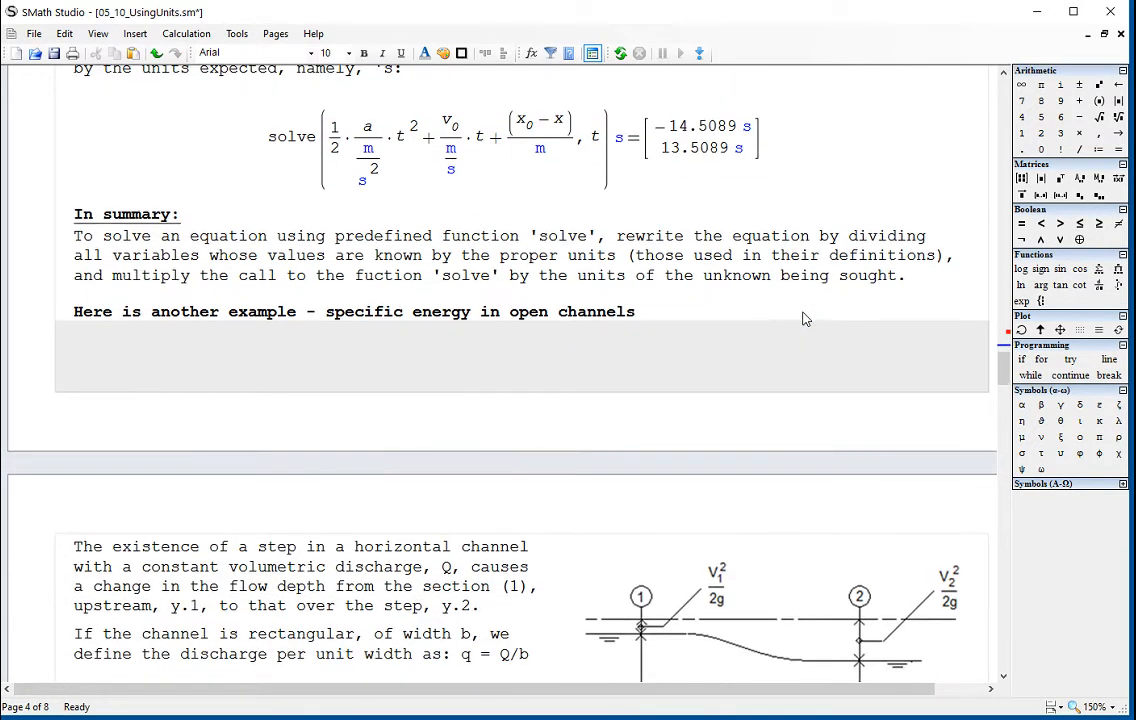
drag(72, 236, 910, 276)
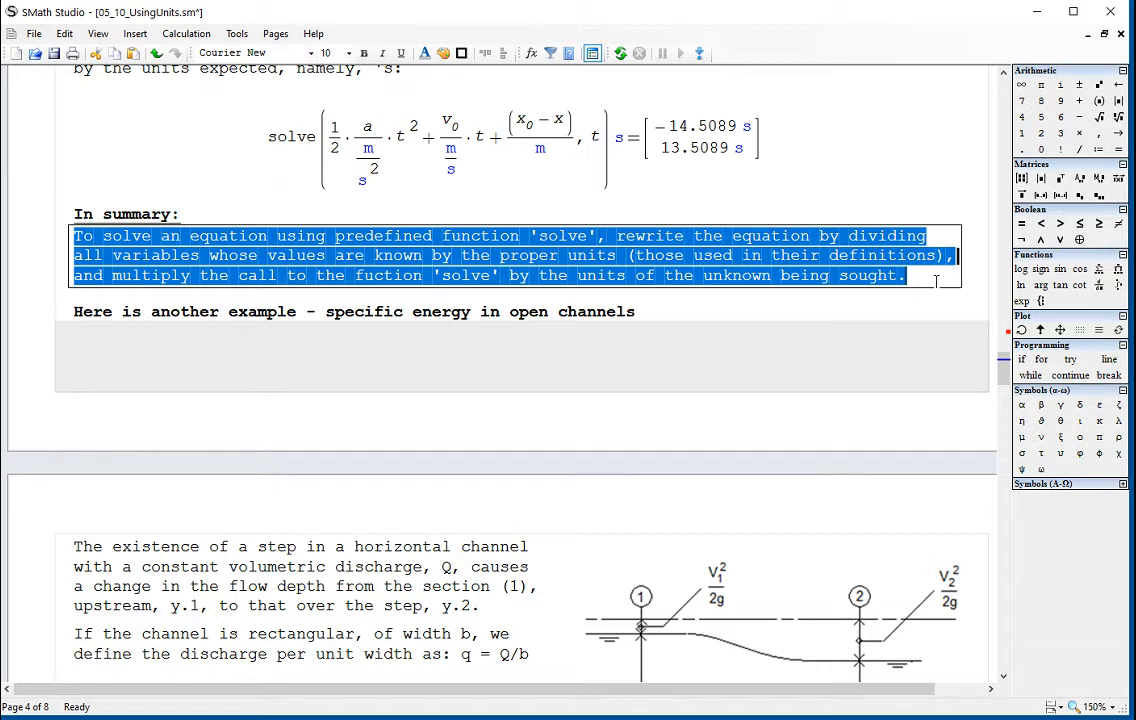
Insert blank lines above the specific energy example heading to push it onto the next page with its text
scroll(936, 282, down, 3)
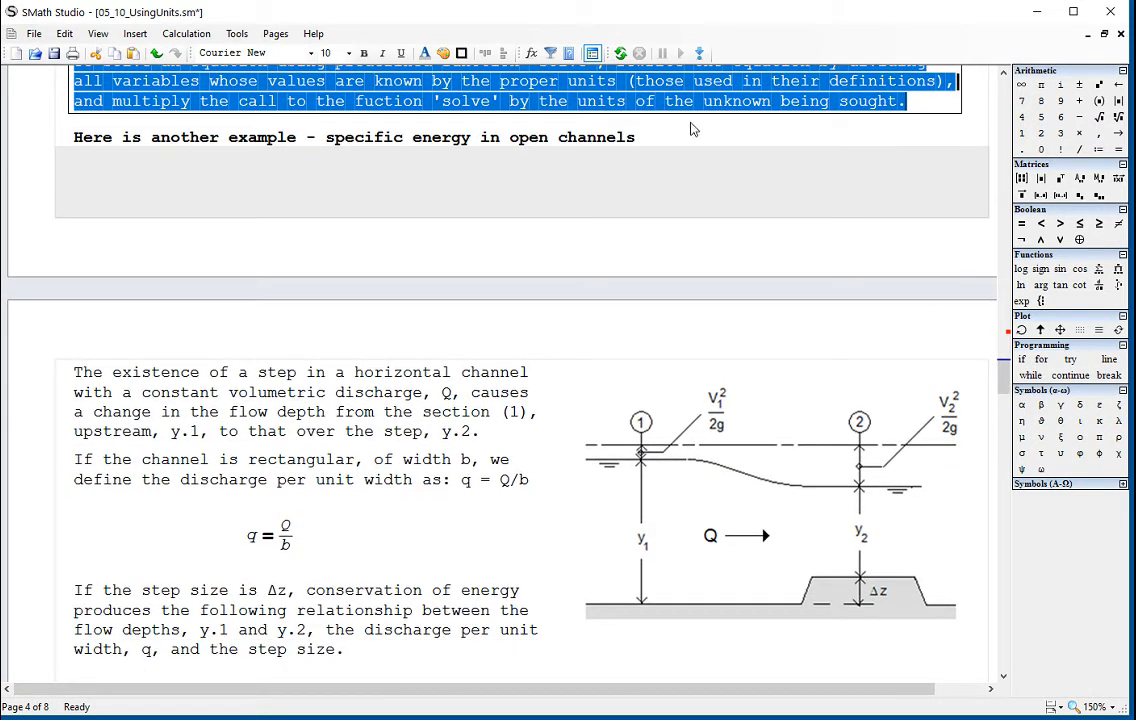
click(690, 128)
key(Return)
key(Return)
key(Return)
key(Return)
key(Return)
key(Return)
key(Return)
key(Return)
key(Return)
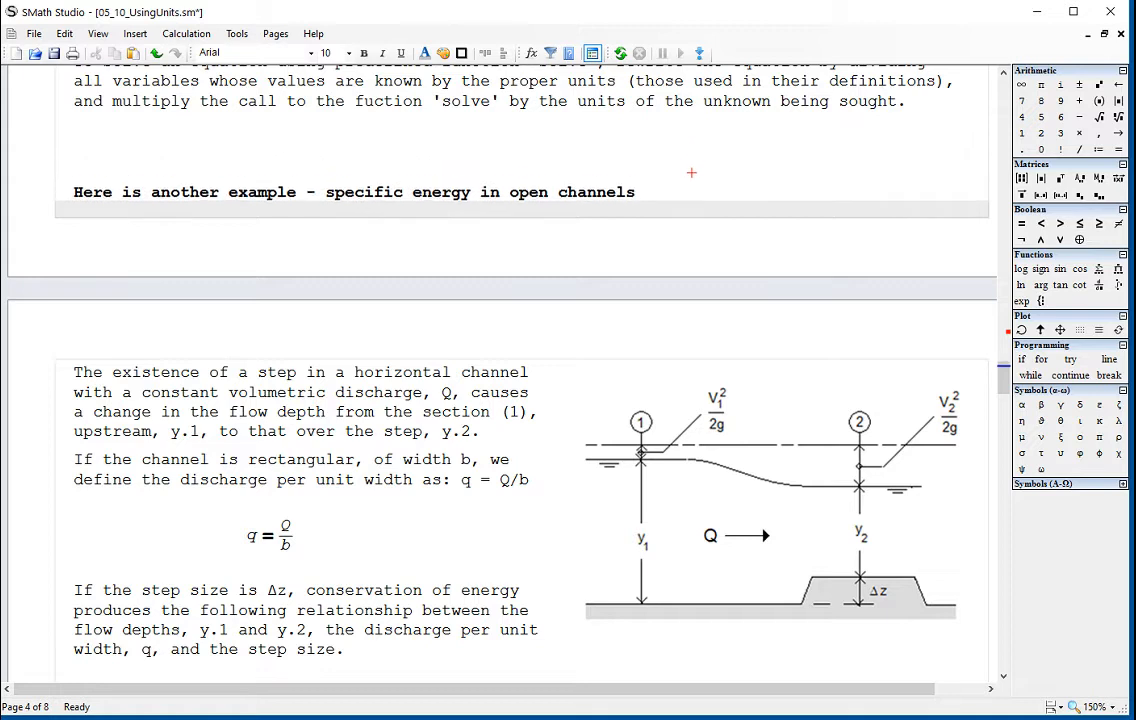
scroll(500, 380, down, 4)
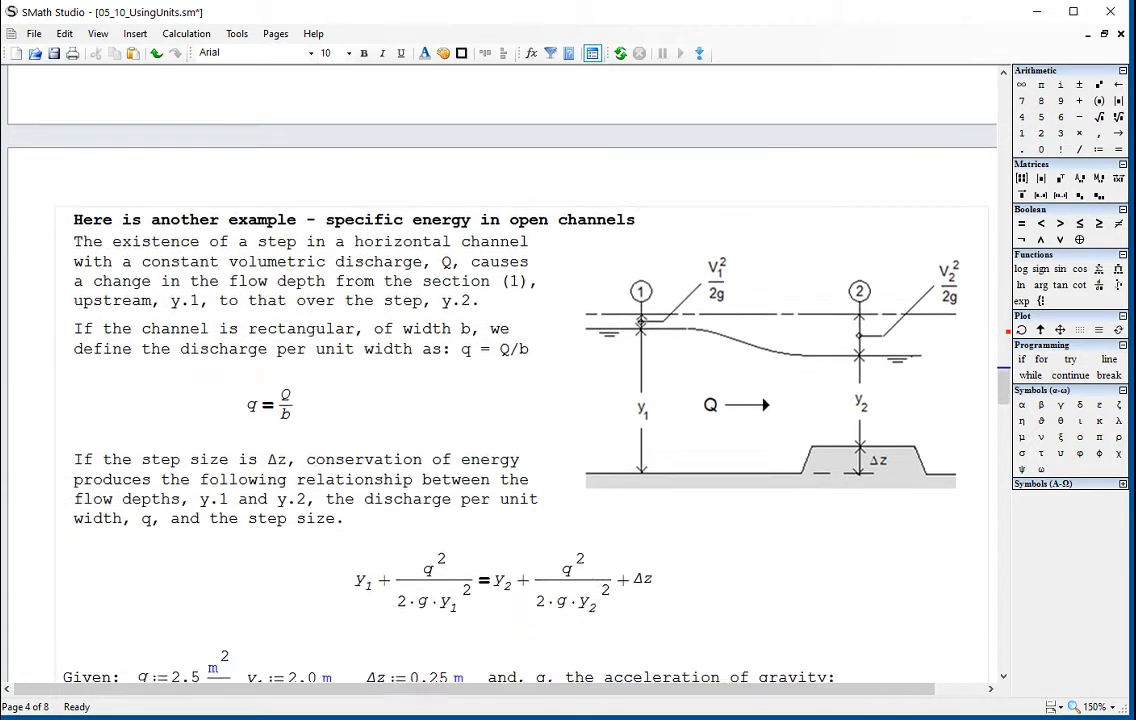
scroll(500, 380, down, 1)
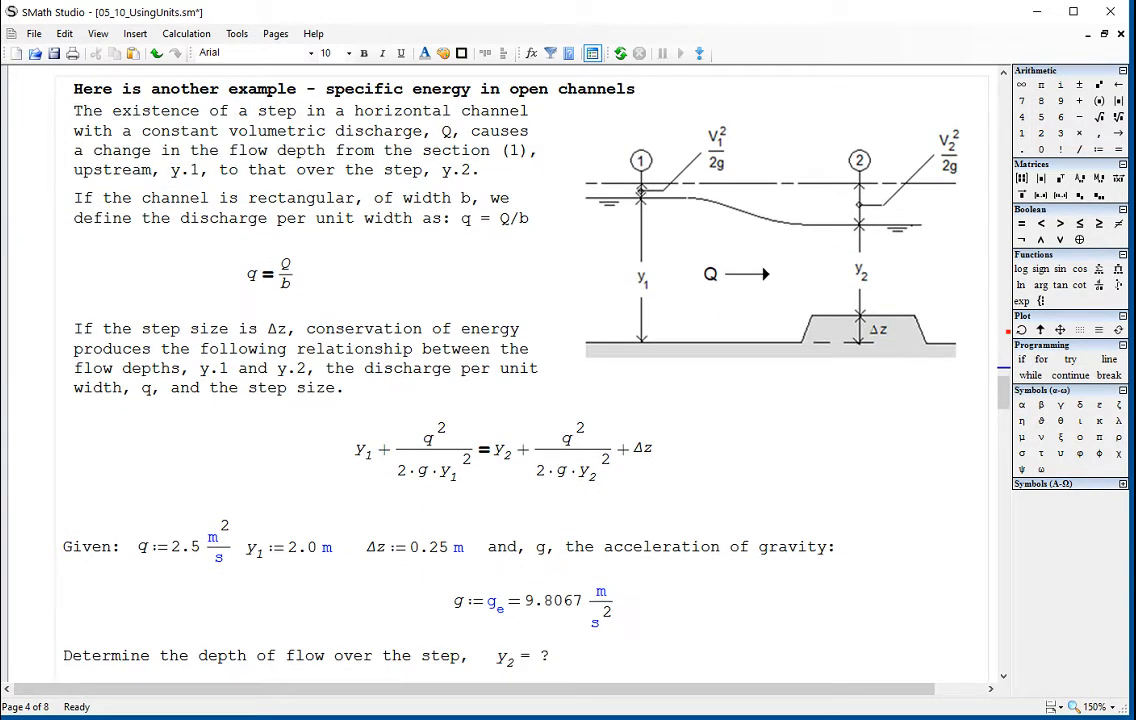
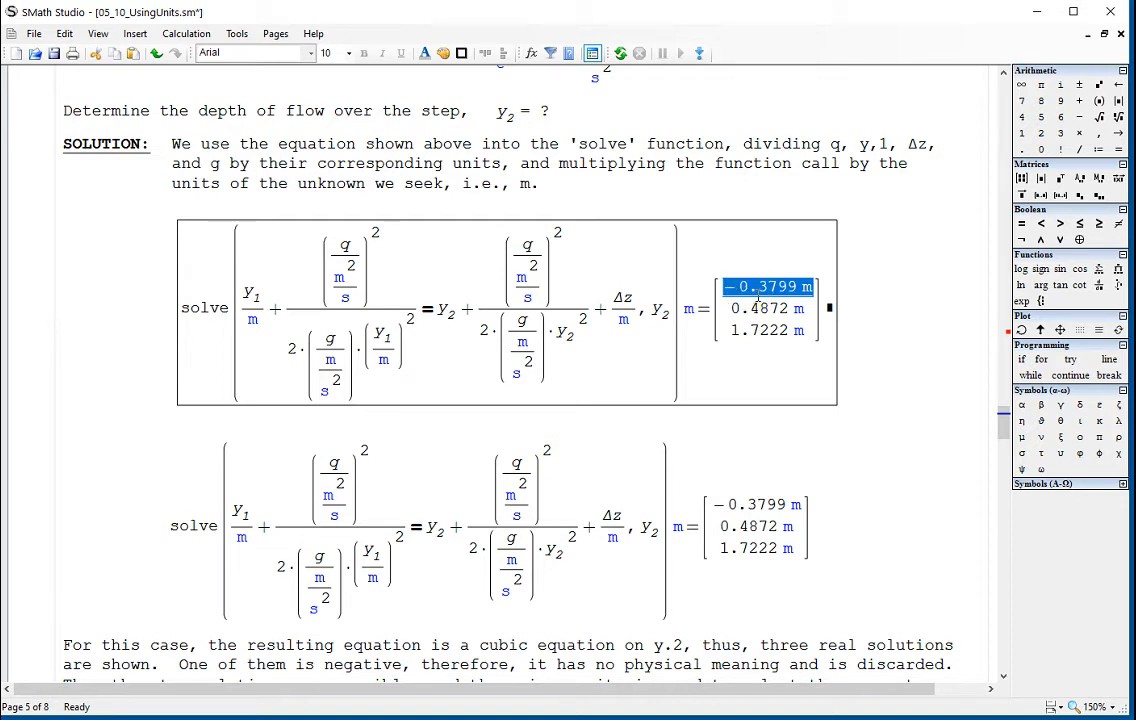
Add the search limits 0 and 100 after y2 in the upper solve call, and compare it with the solutions of the lower call
click(855, 375)
click(665, 320)
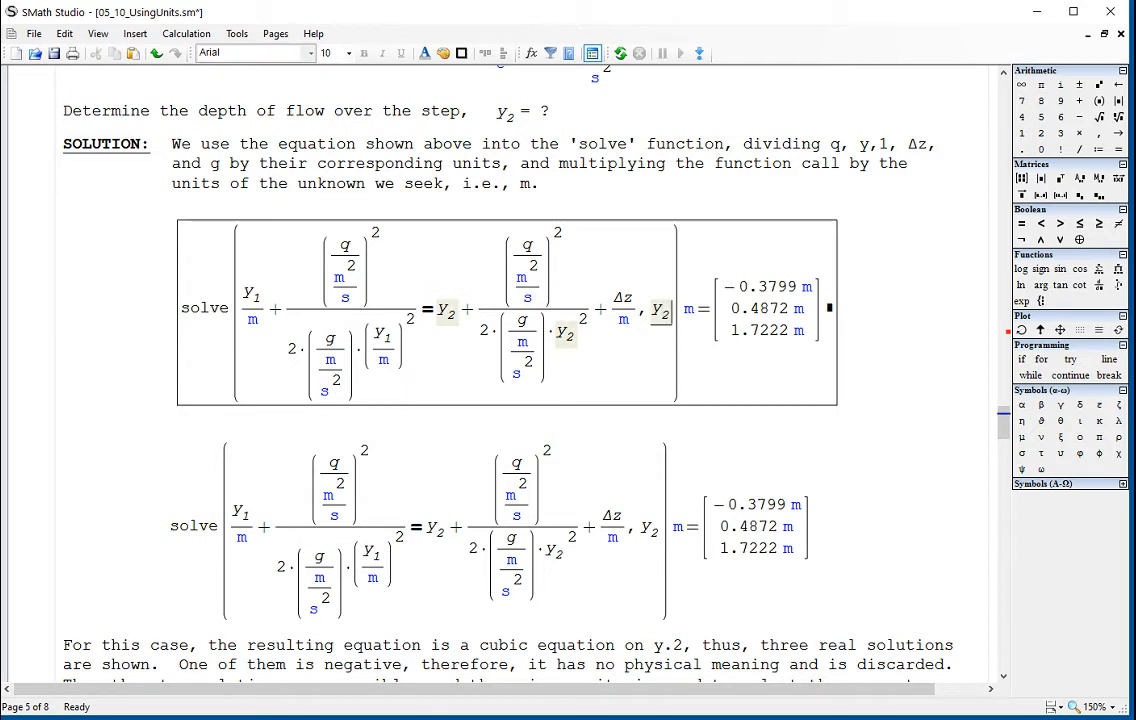
text(, 0, 100)
key(Return)
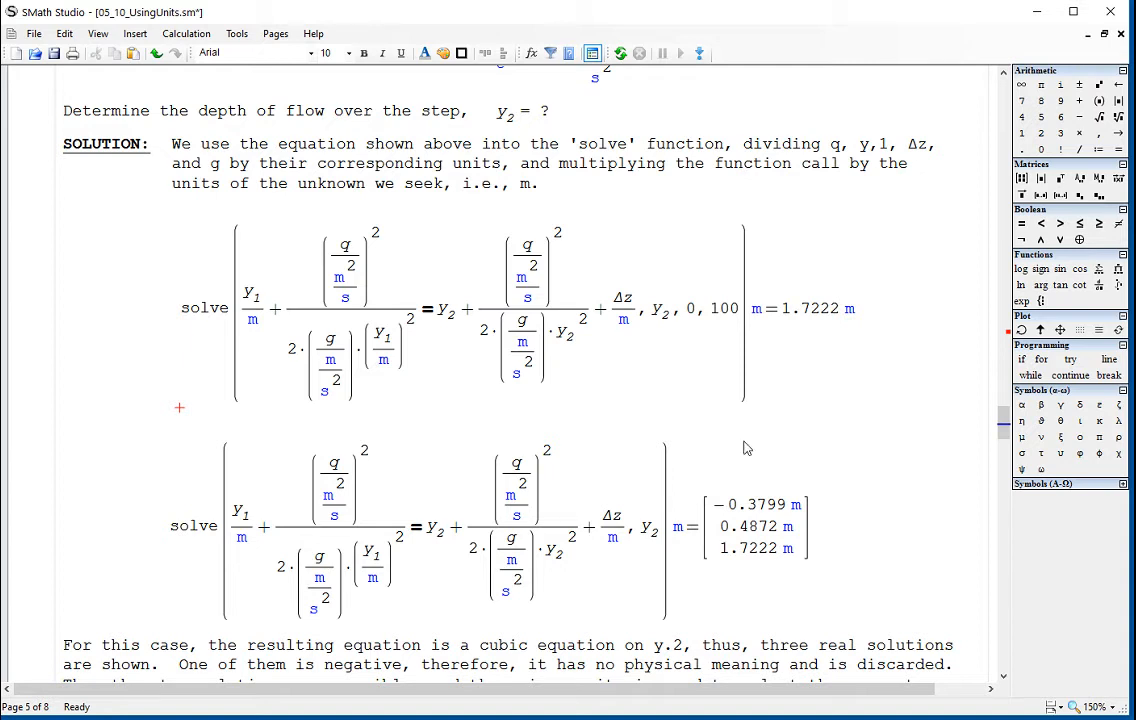
click(785, 537)
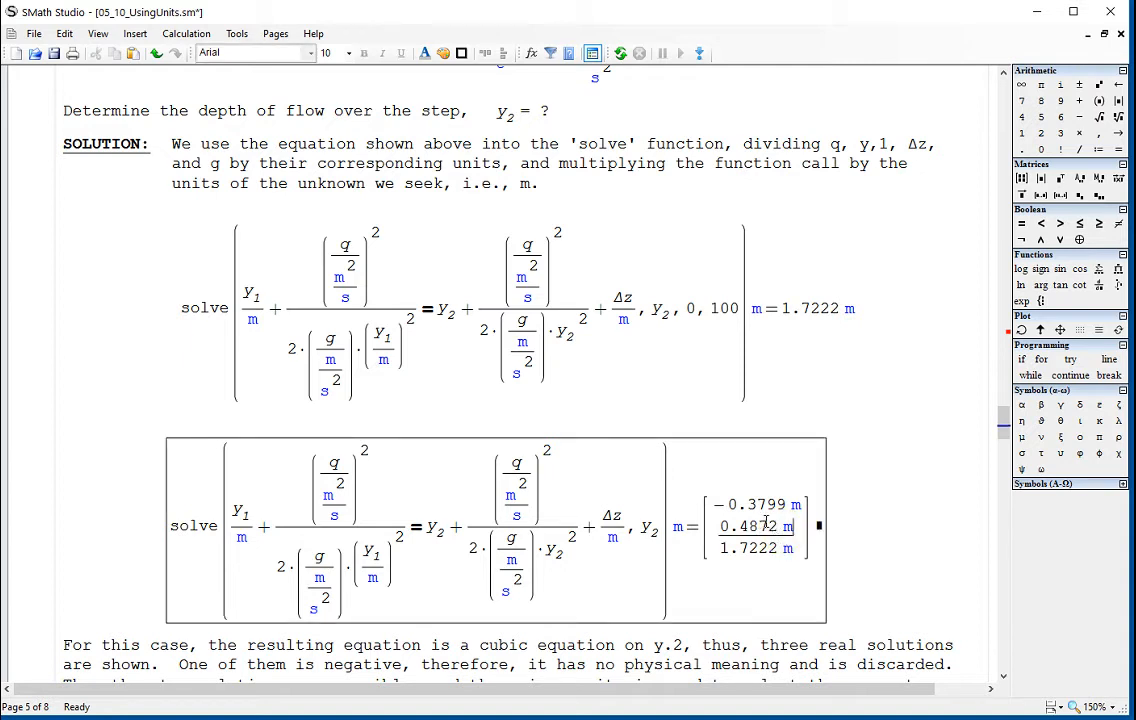
Set the upper search limit of the upper solve call to 10, re-evaluate it, and highlight the whole expression
click(661, 286)
key(BackSpace)
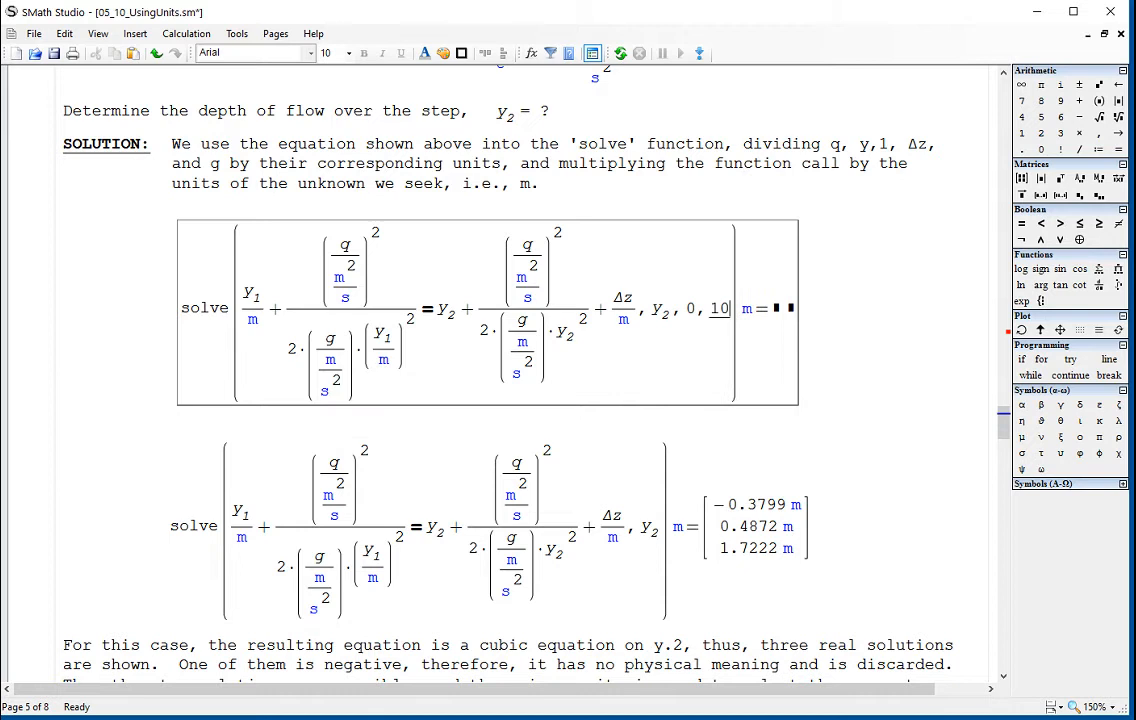
click(920, 398)
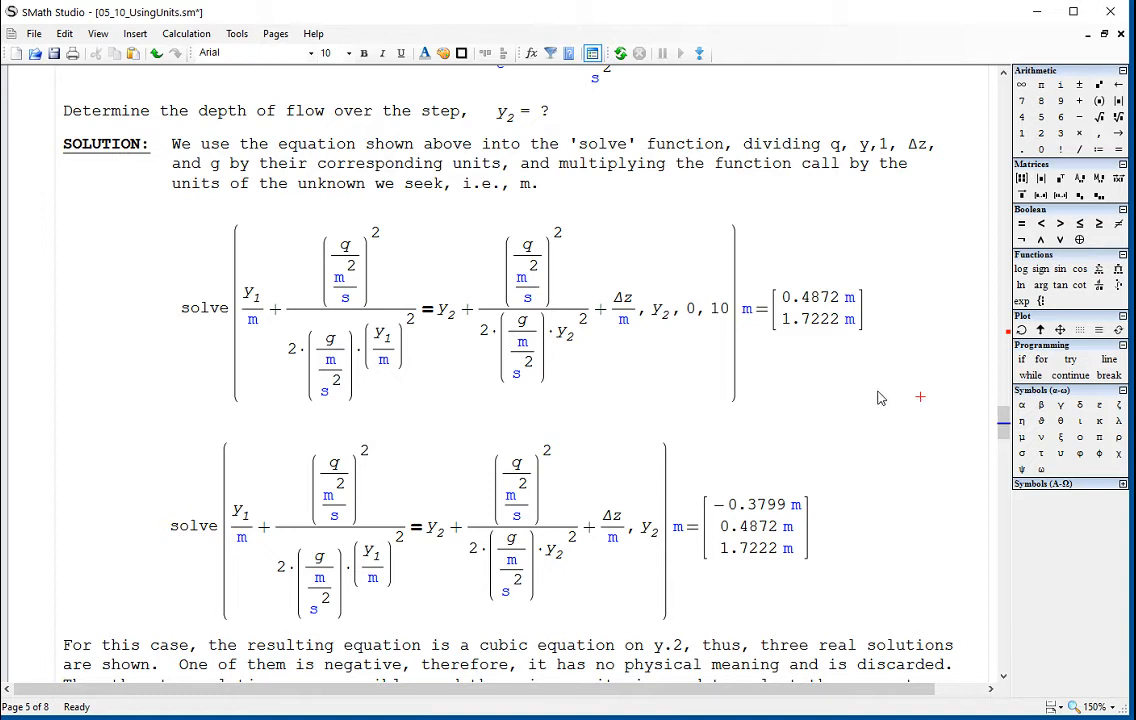
drag(888, 398, 725, 384)
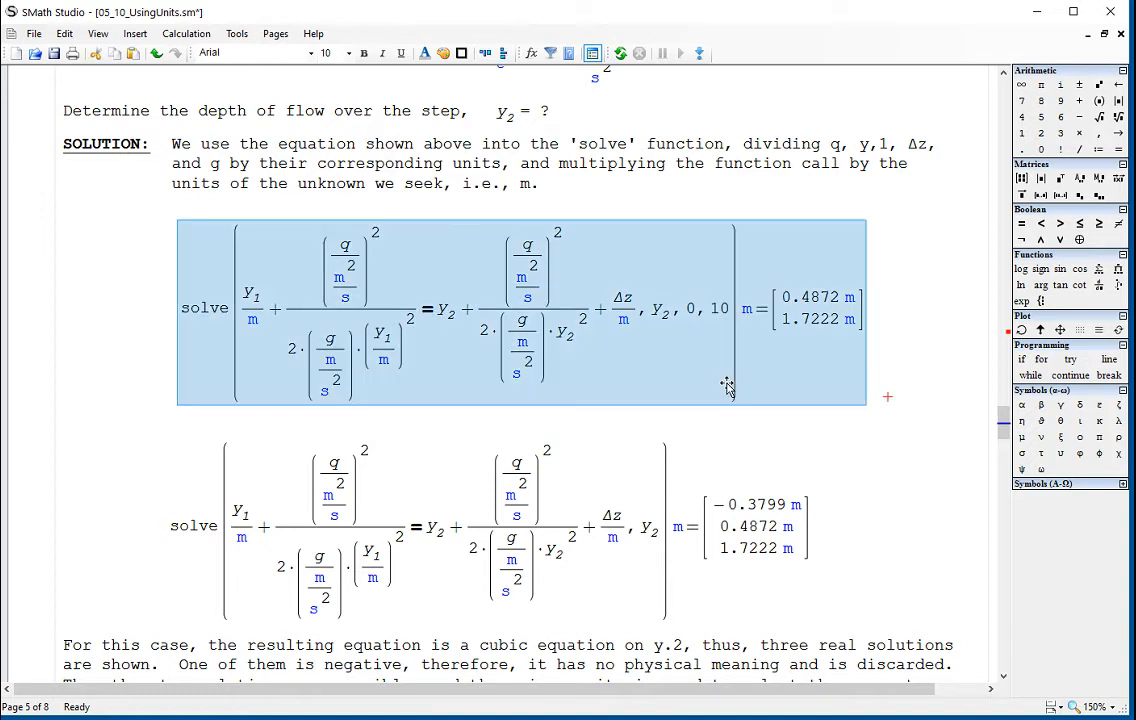
Review the paragraph on the cubic equation's three solutions and glance at the section on understanding the solution's behavior
scroll(724, 382, down, 2)
scroll(723, 382, down, 1)
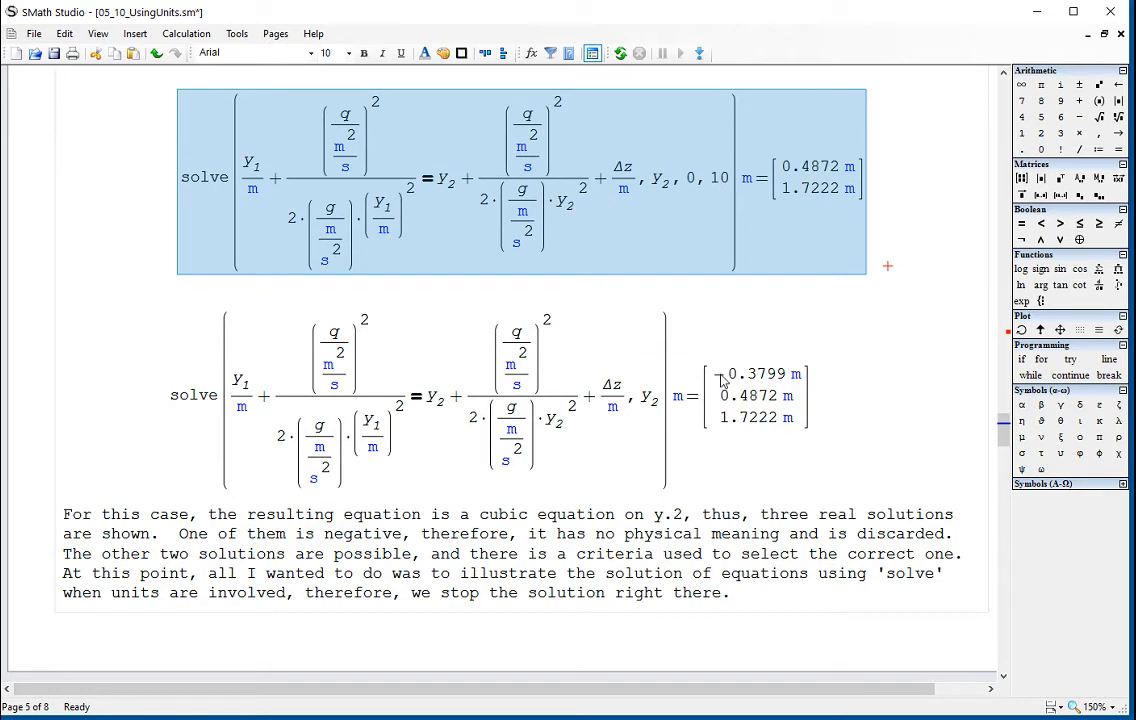
scroll(723, 382, down, 4)
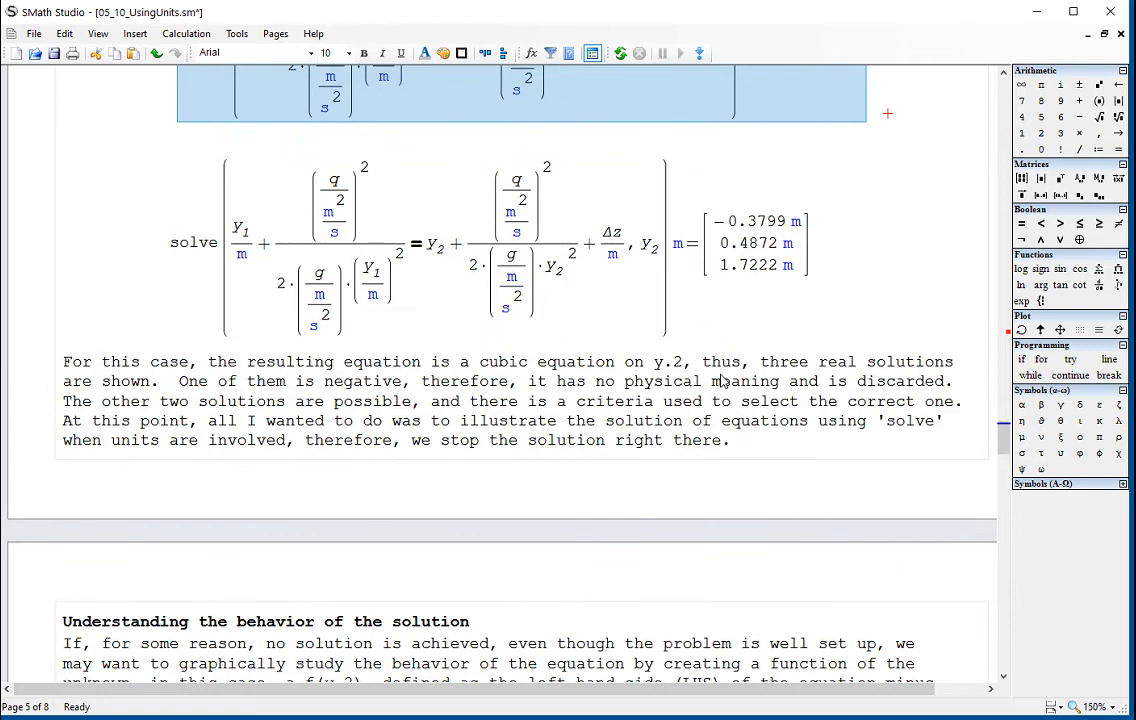
scroll(723, 382, down, 8)
scroll(723, 380, down, 4)
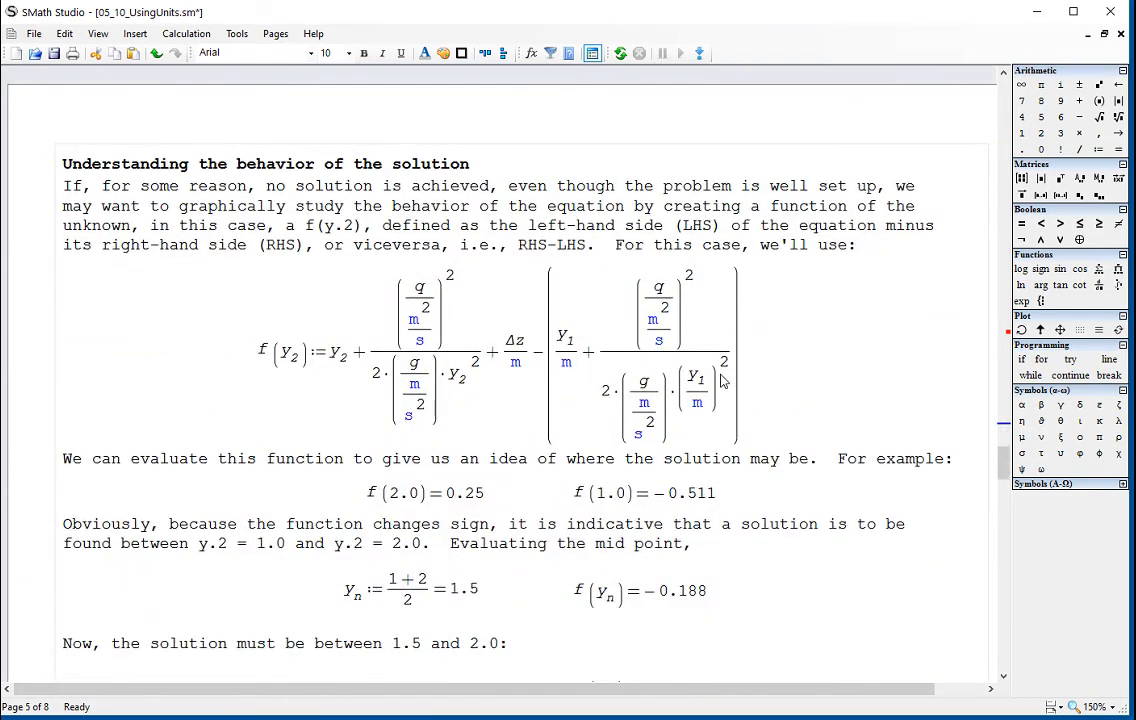
scroll(723, 382, up, 15)
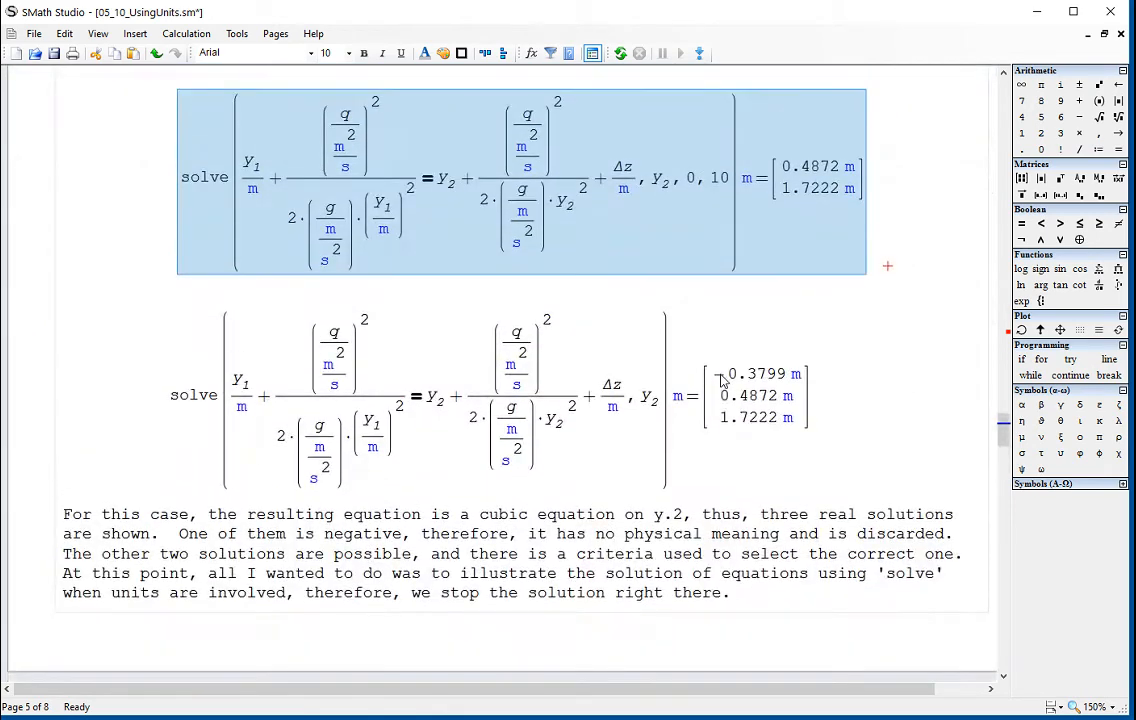
click(842, 328)
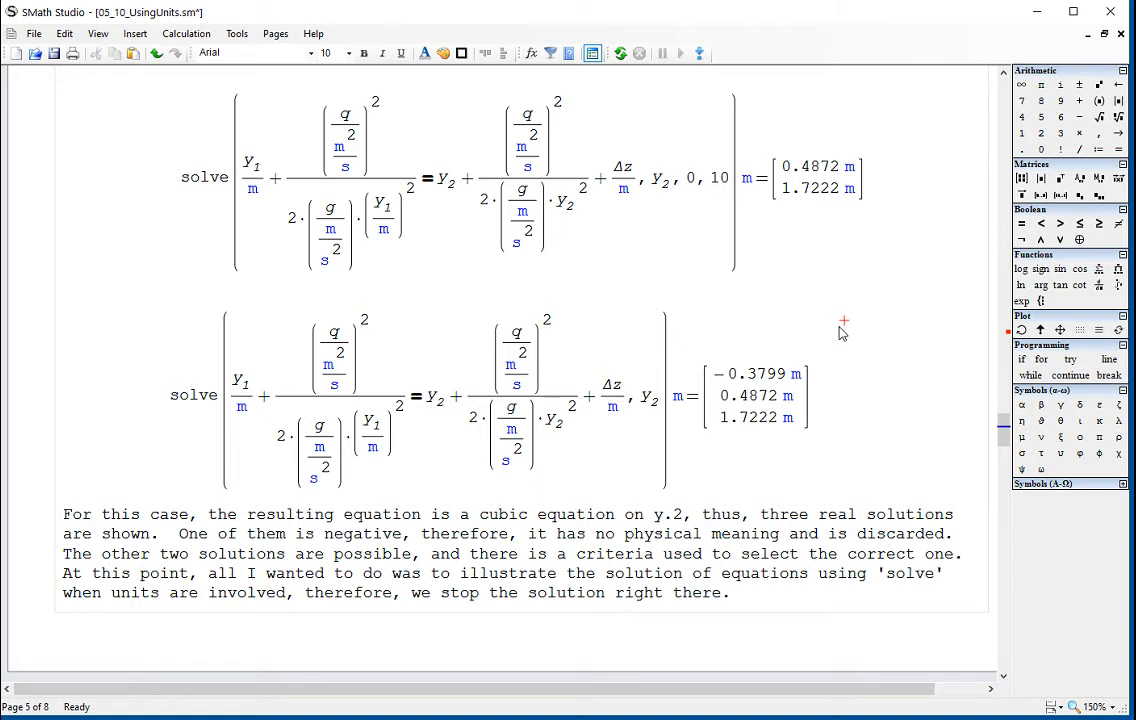
Highlight the left-hand and right-hand sides of the equation inside the lower solve call
click(240, 390)
drag(239, 393, 298, 409)
drag(438, 408, 512, 414)
scroll(514, 416, down, 4)
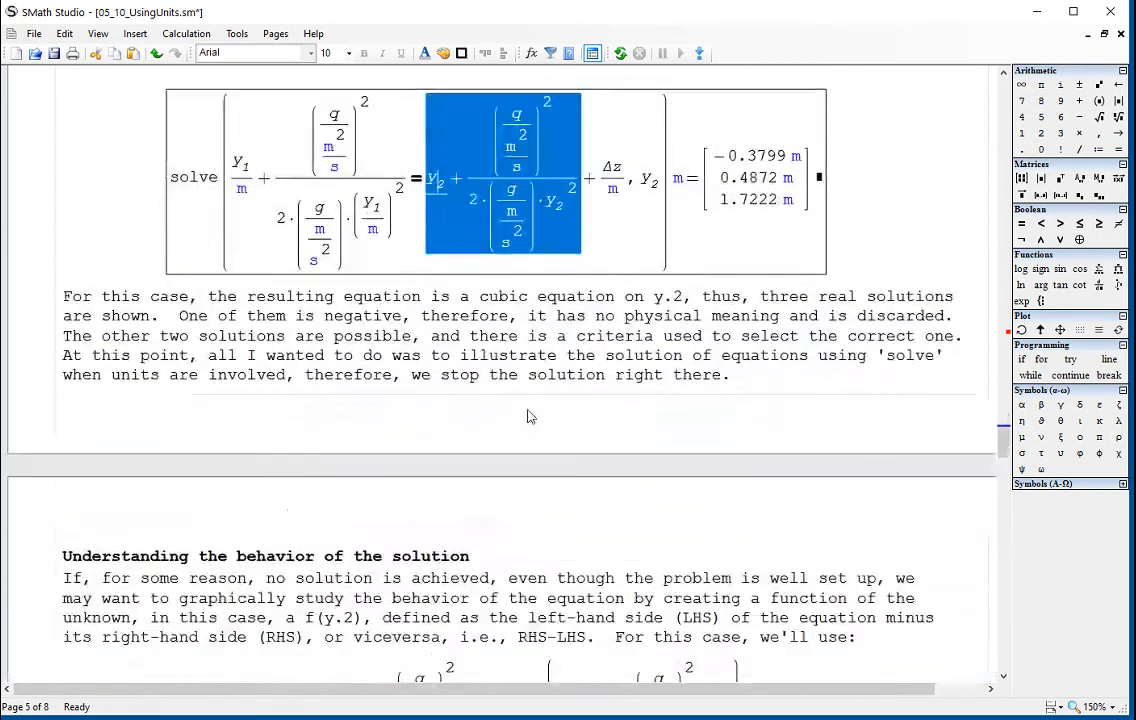
drag(620, 212, 555, 208)
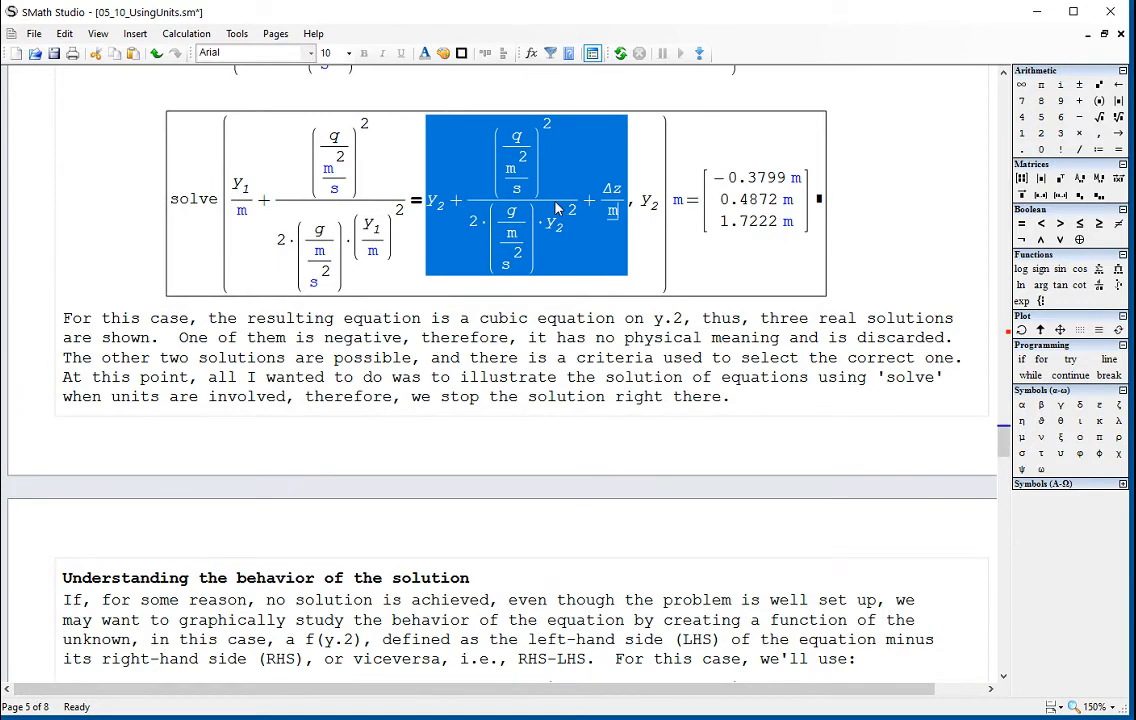
scroll(576, 240, down, 3)
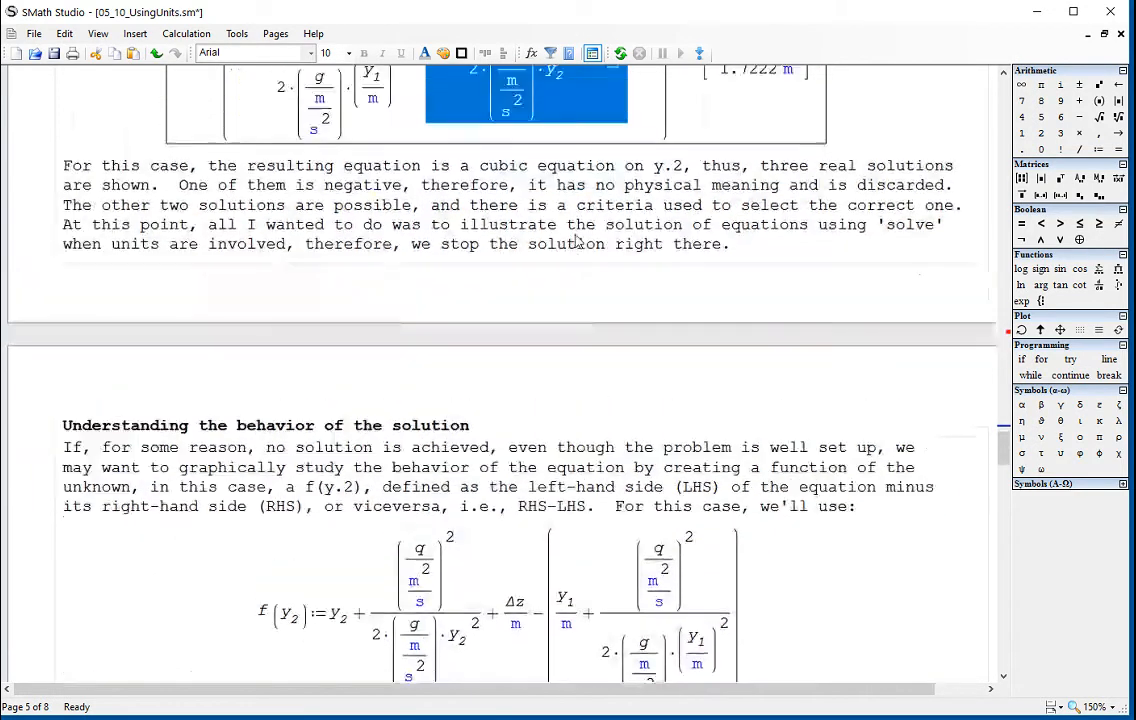
Insert blank lines above the existing f(y2) definition to make room for a new one below the introductory paragraph
scroll(577, 243, down, 2)
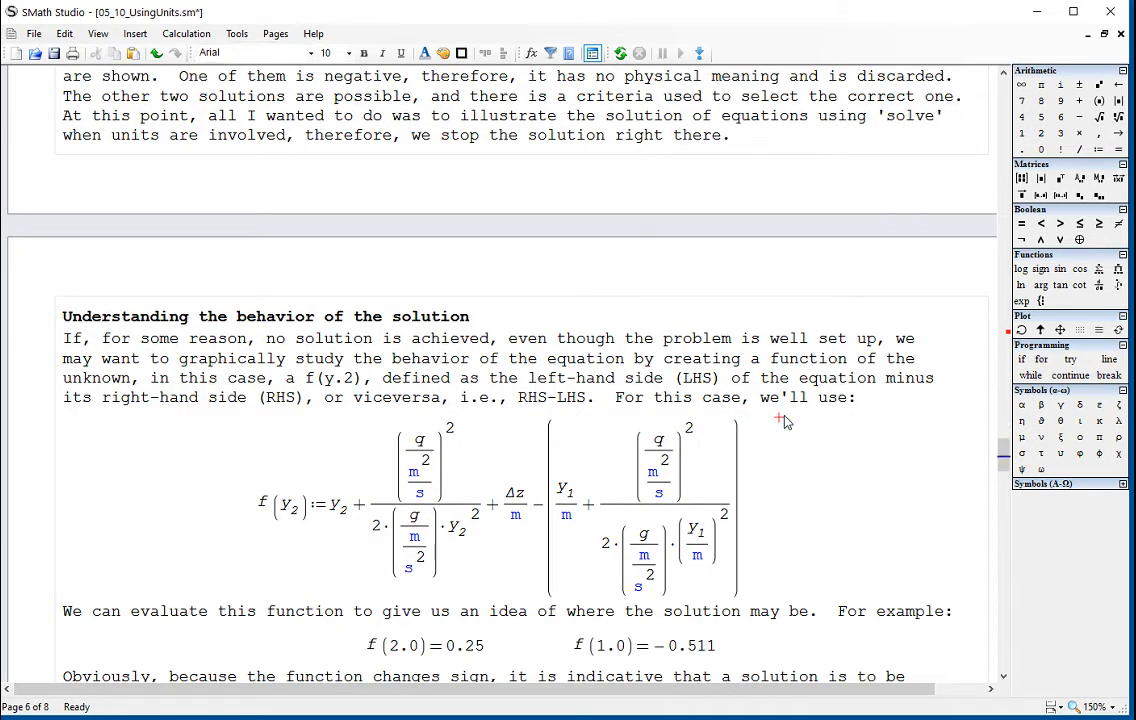
key(Return)
key(Return)
key(Return)
key(Return)
key(Return)
key(Return)
key(Return)
key(Return)
key(Return)
key(Return)
key(Return)
key(Return)
key(Return)
key(Return)
key(Return)
key(Return)
key(Return)
key(Return)
key(Return)
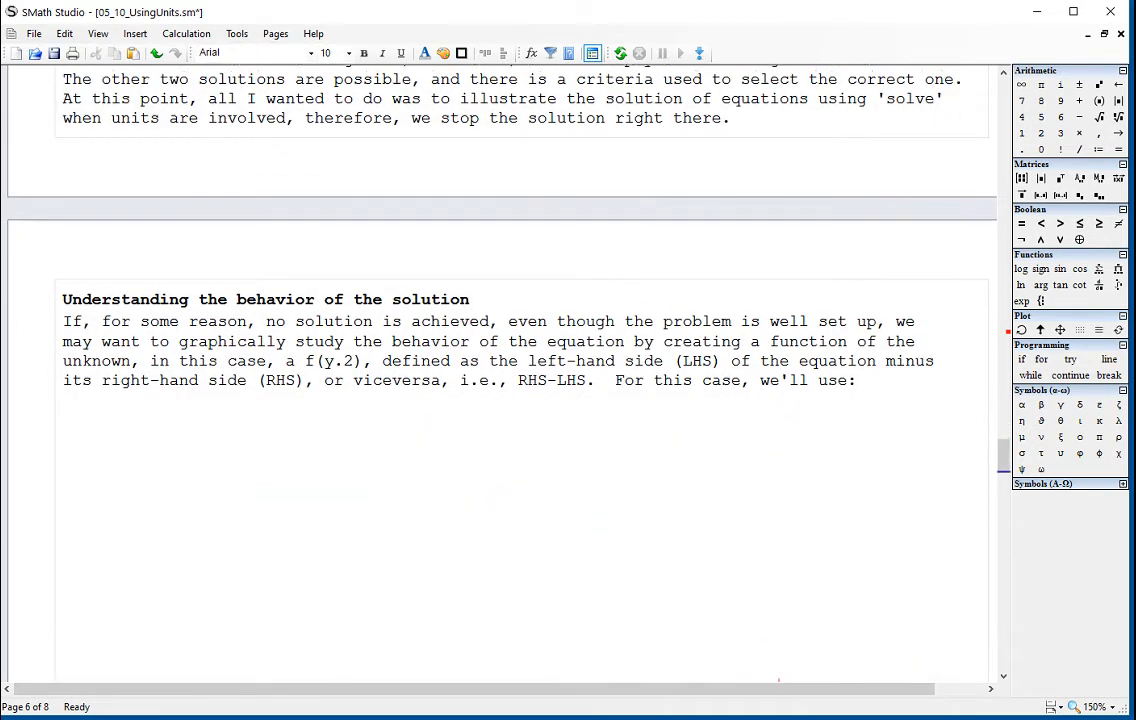
scroll(783, 423, down, 2)
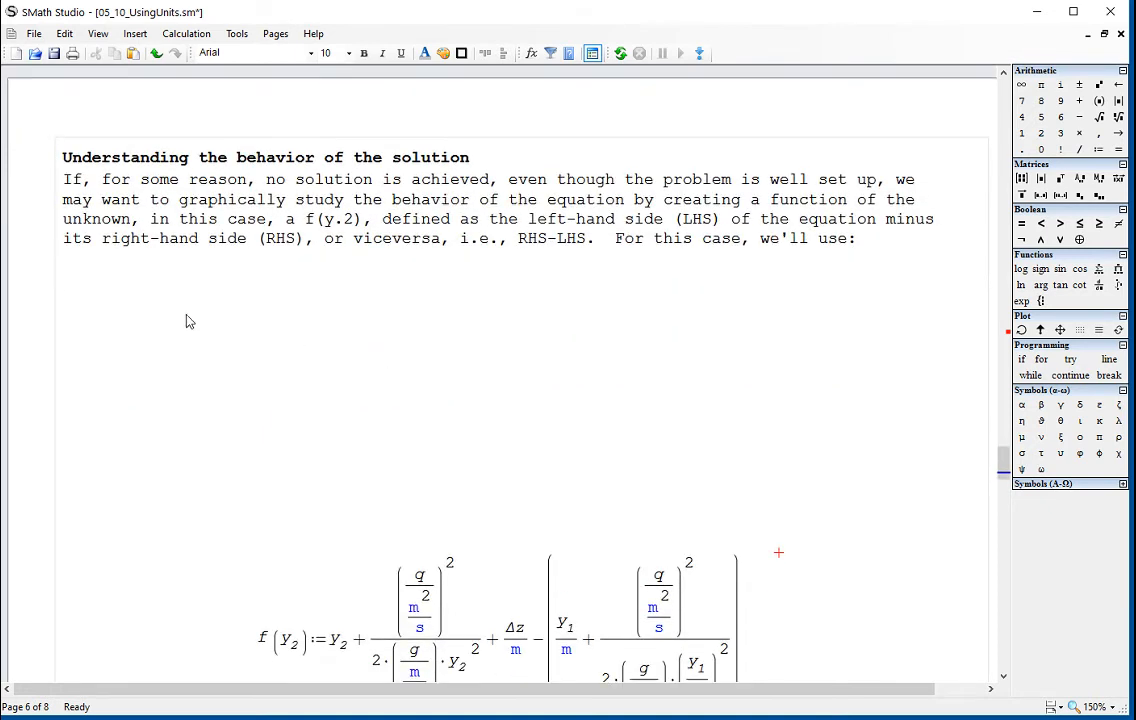
Start a new f(y2) definition in the blank space, using the right-hand side copied from the lower solve call's equation
text(f(y.2)
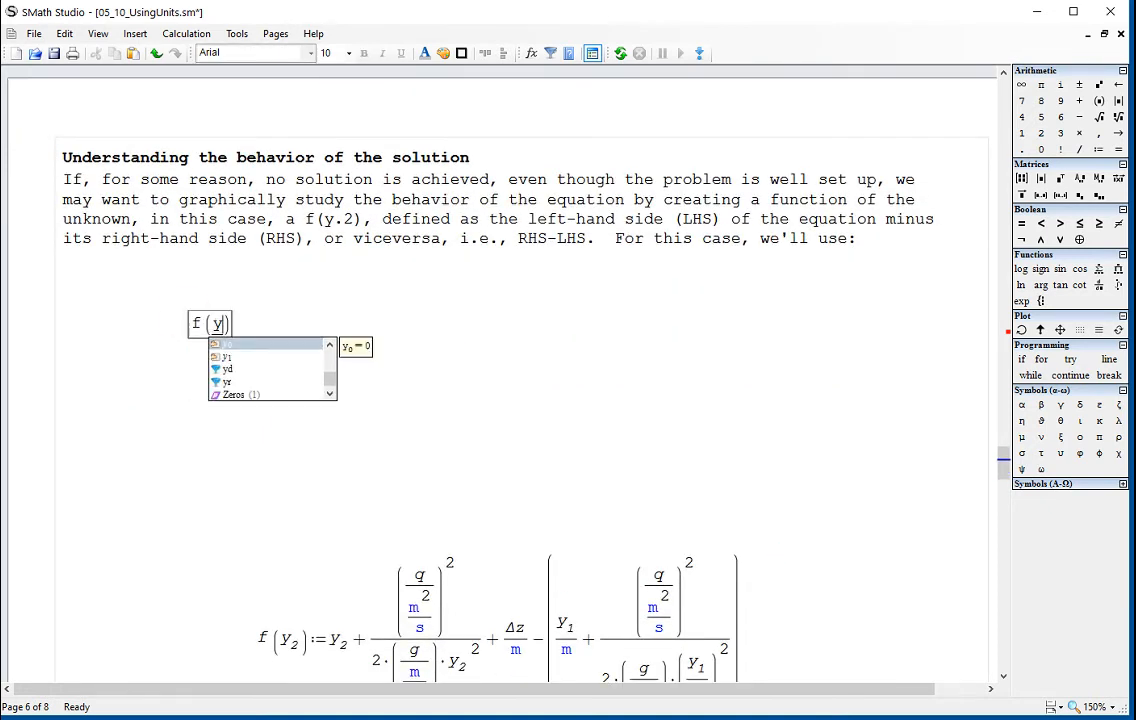
text())
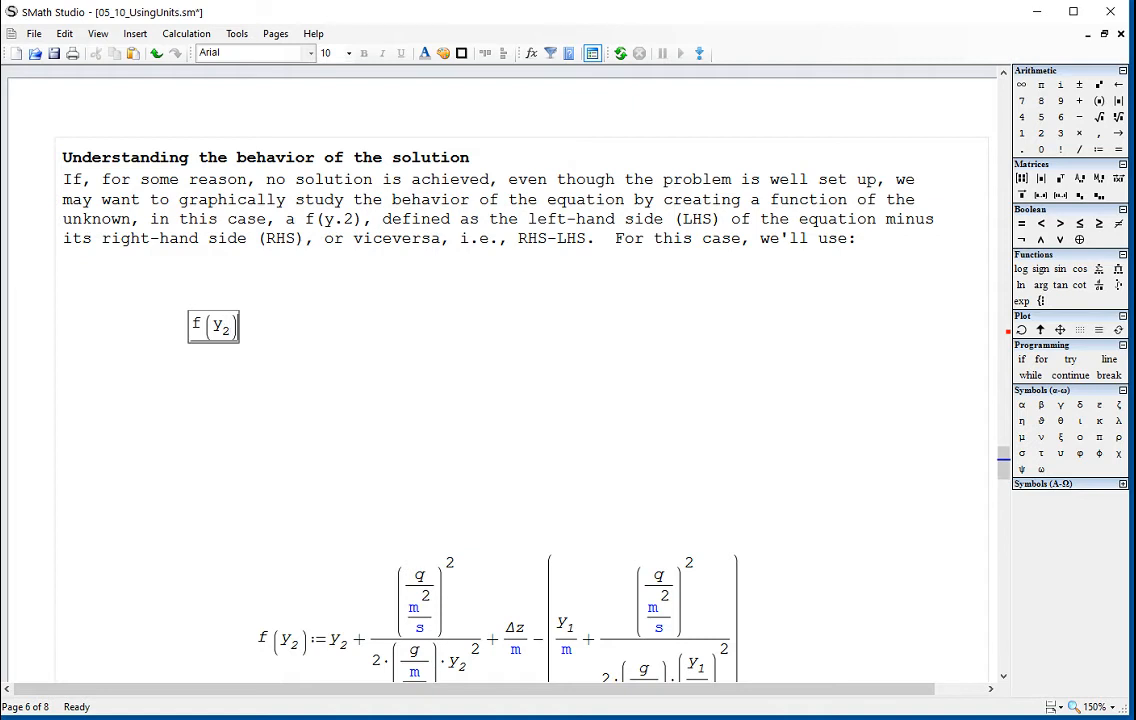
text(:=)
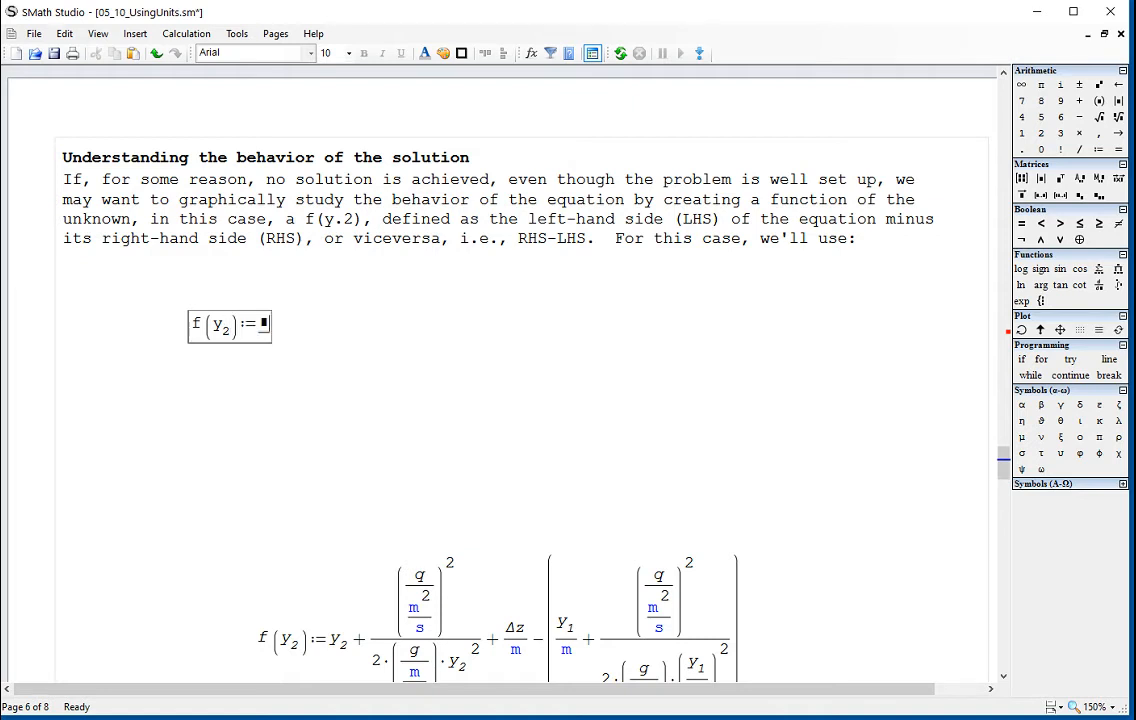
scroll(446, 380, up, 5)
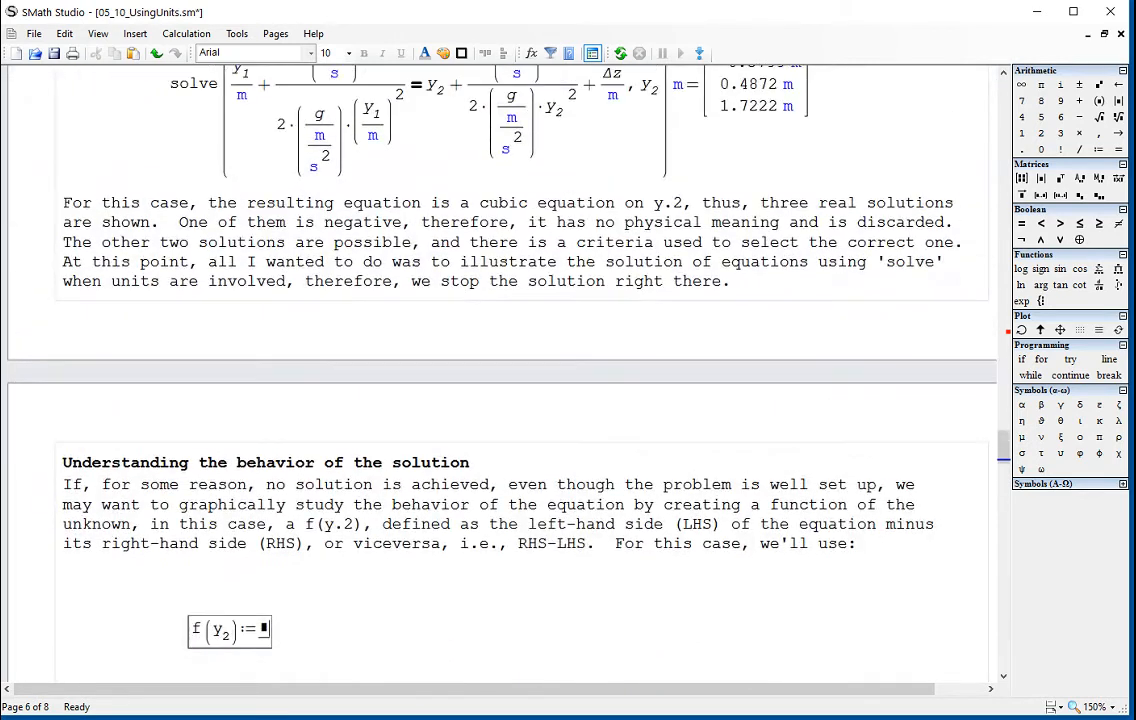
click(438, 141)
drag(438, 141, 600, 155)
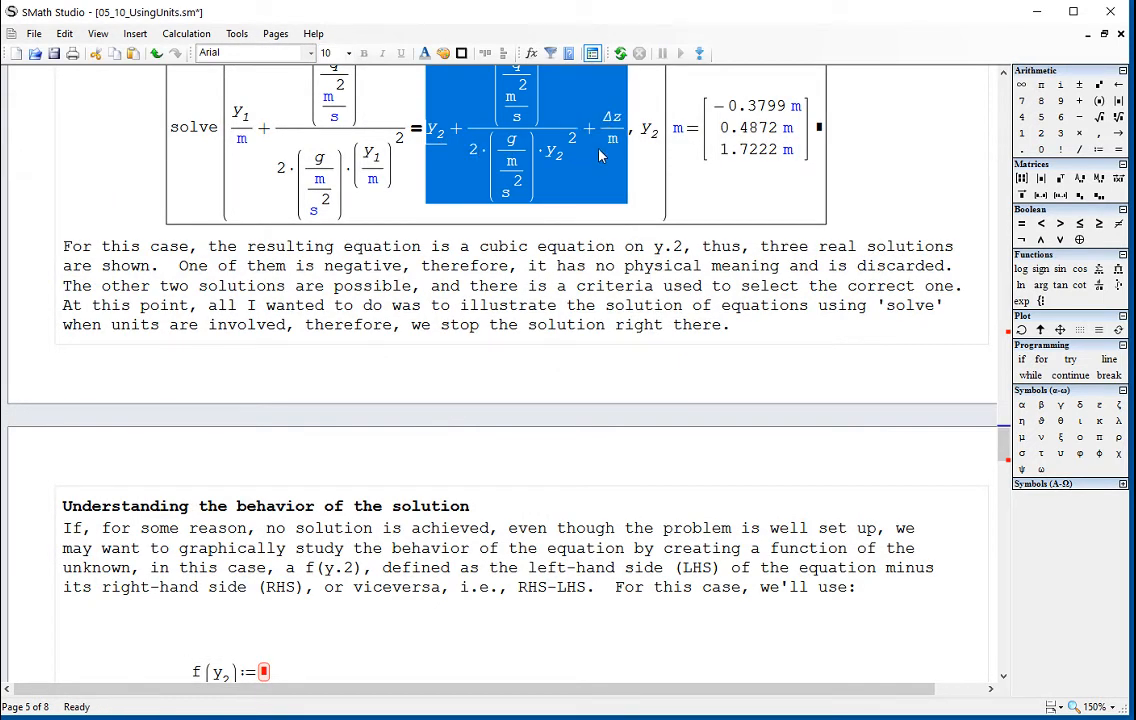
scroll(595, 340, down, 3)
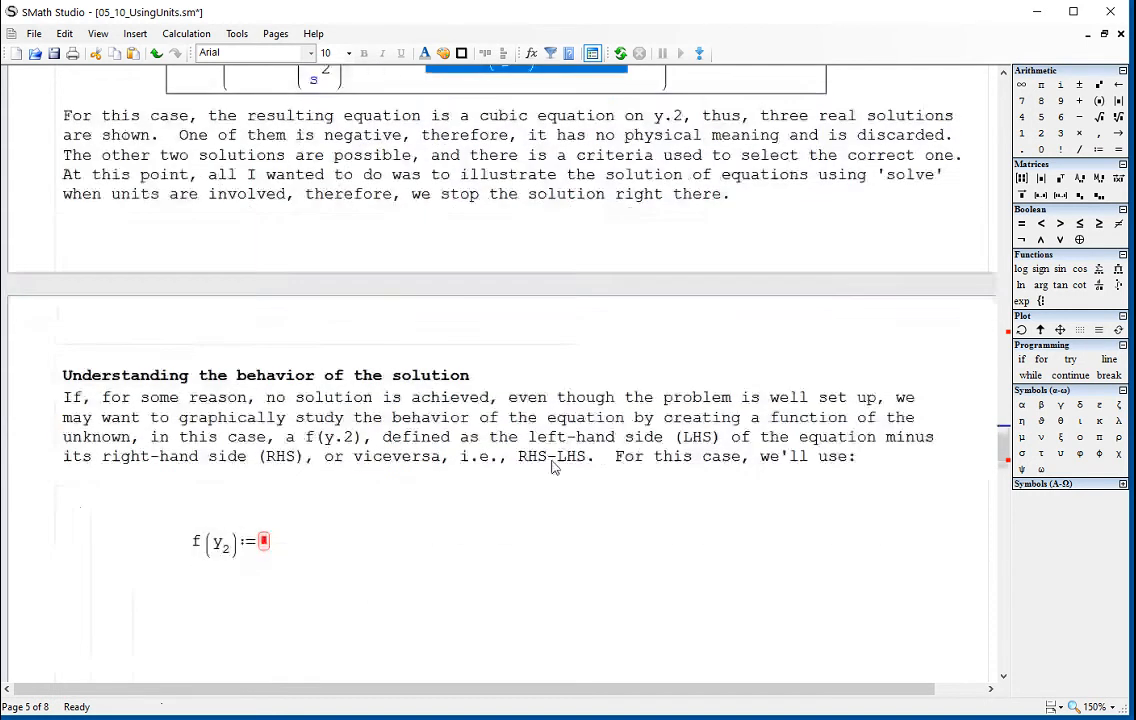
click(266, 498)
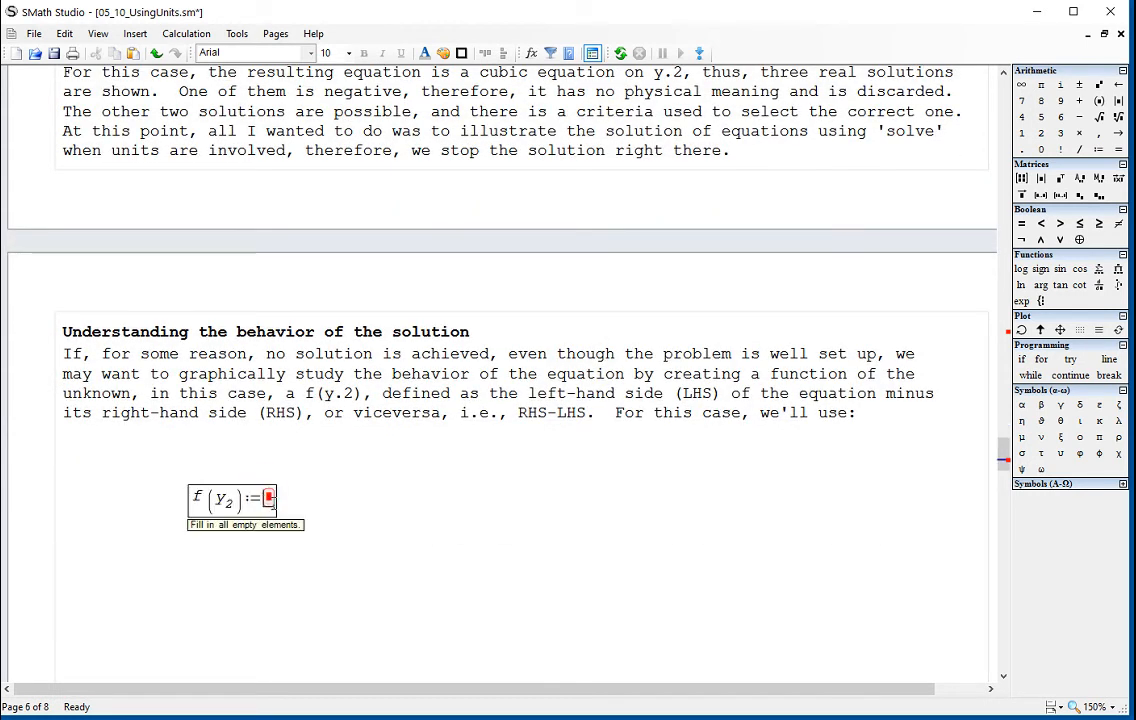
key(ctrl+v)
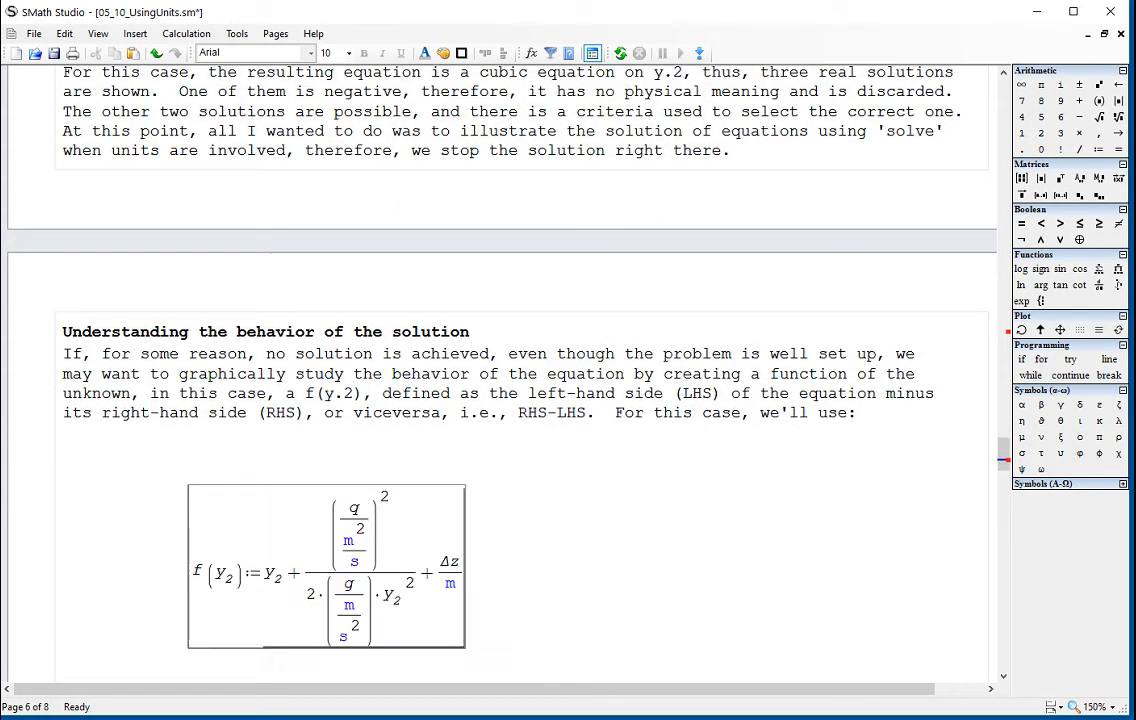
Subtract the solve equation's left-hand side in parentheses from the new f(y2) definition, and center the formula below the paragraph
text(-)
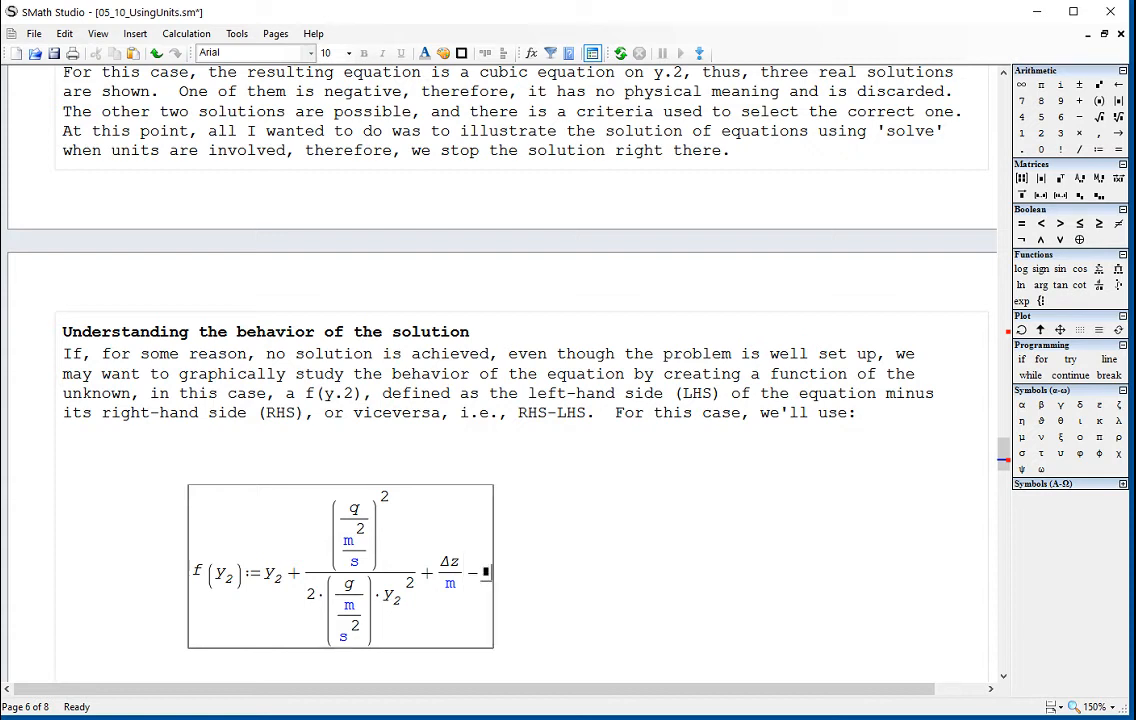
text(()
scroll(274, 644, up, 5)
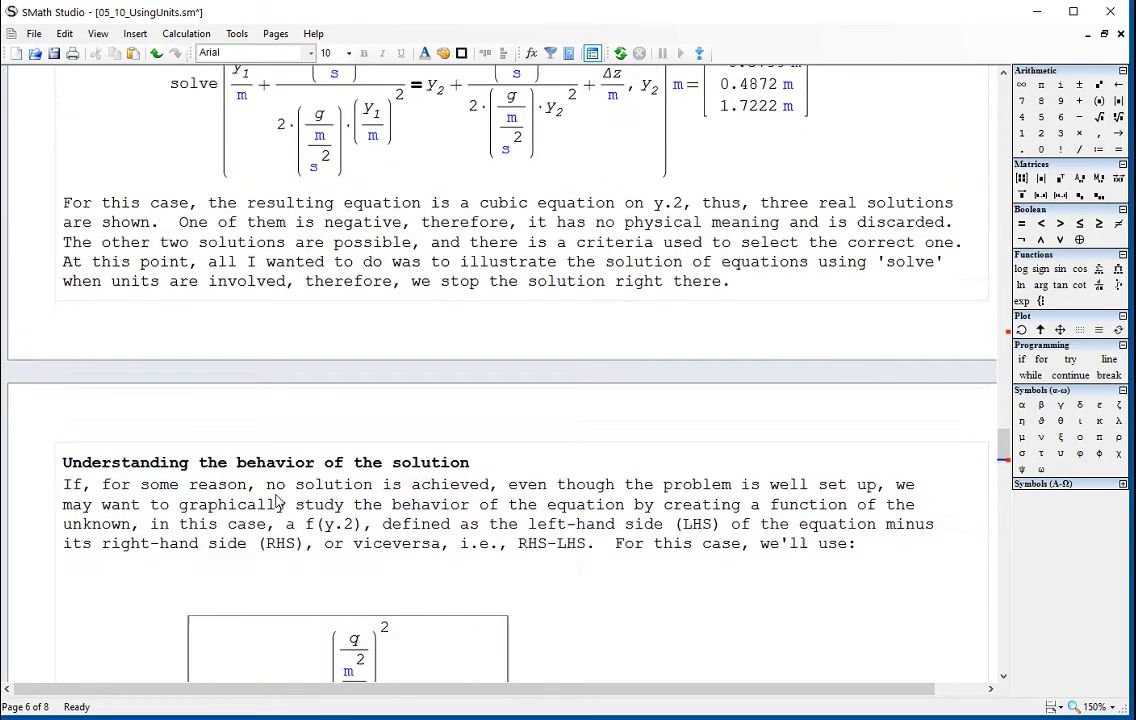
drag(243, 288, 285, 302)
scroll(300, 330, down, 7)
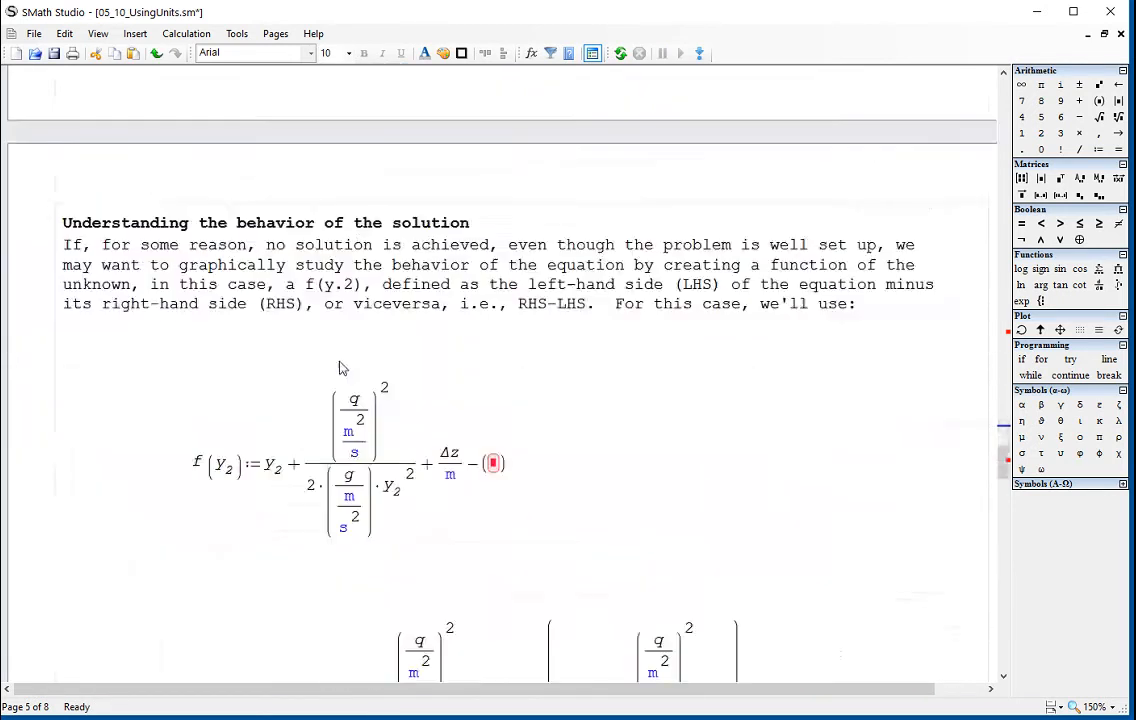
click(494, 420)
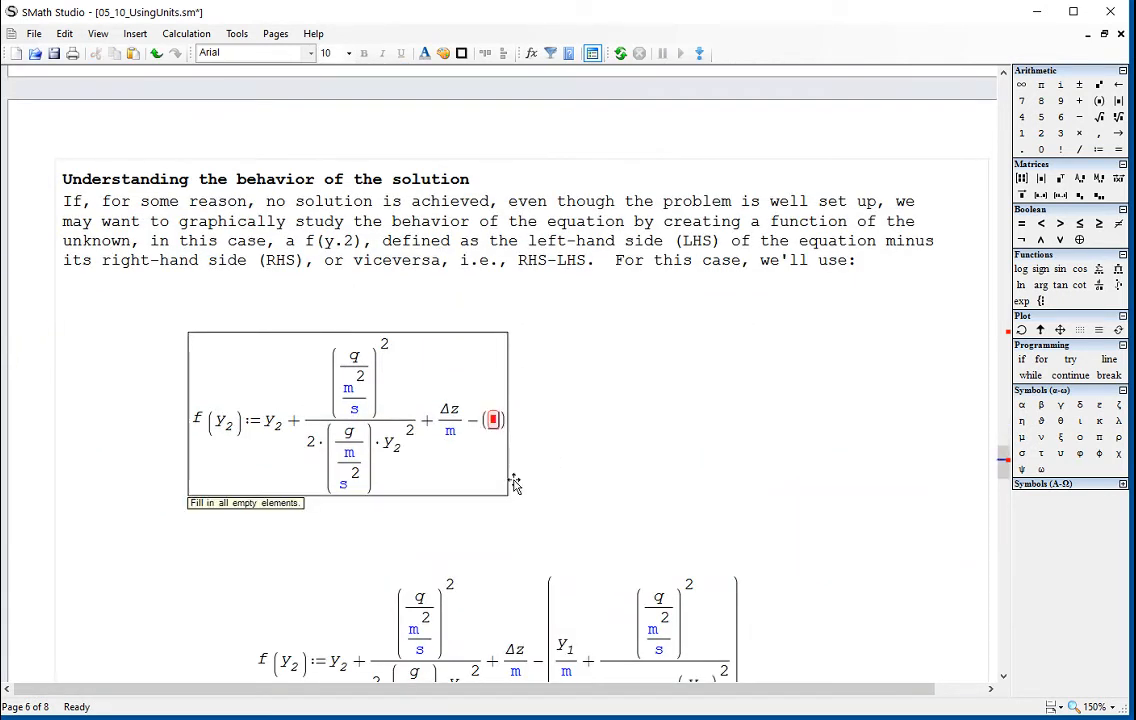
key(ctrl+v)
click(724, 487)
drag(677, 469, 788, 434)
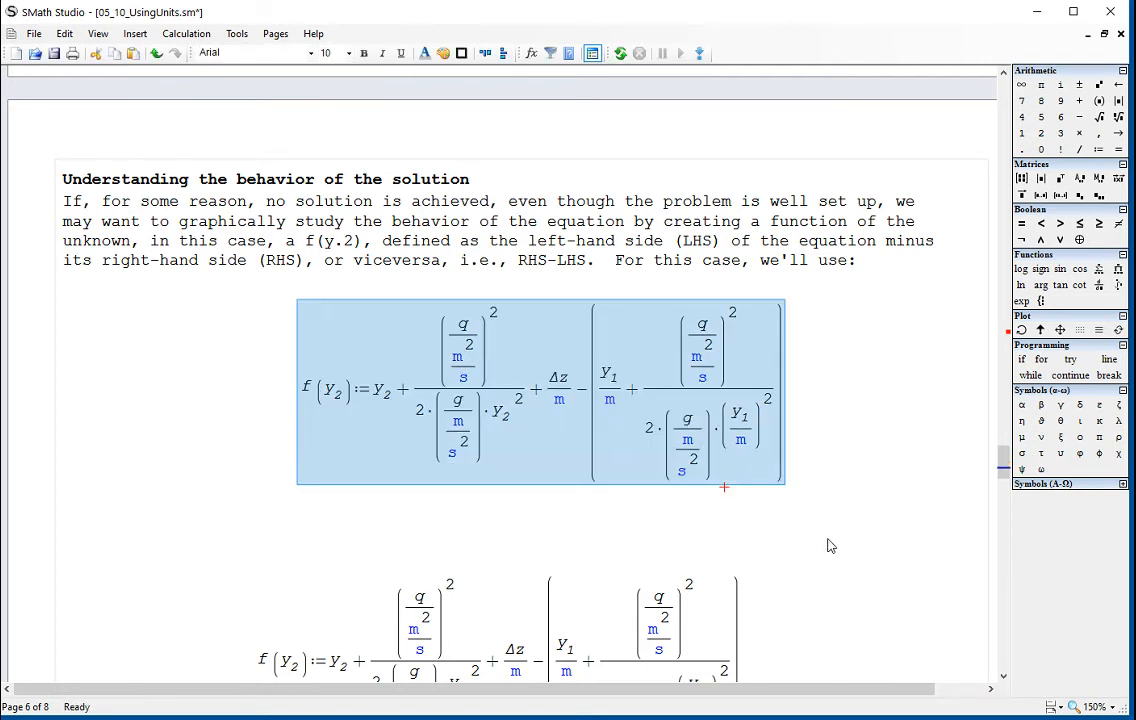
Delete the original f(y2) definition below the new one
scroll(824, 525, down, 4)
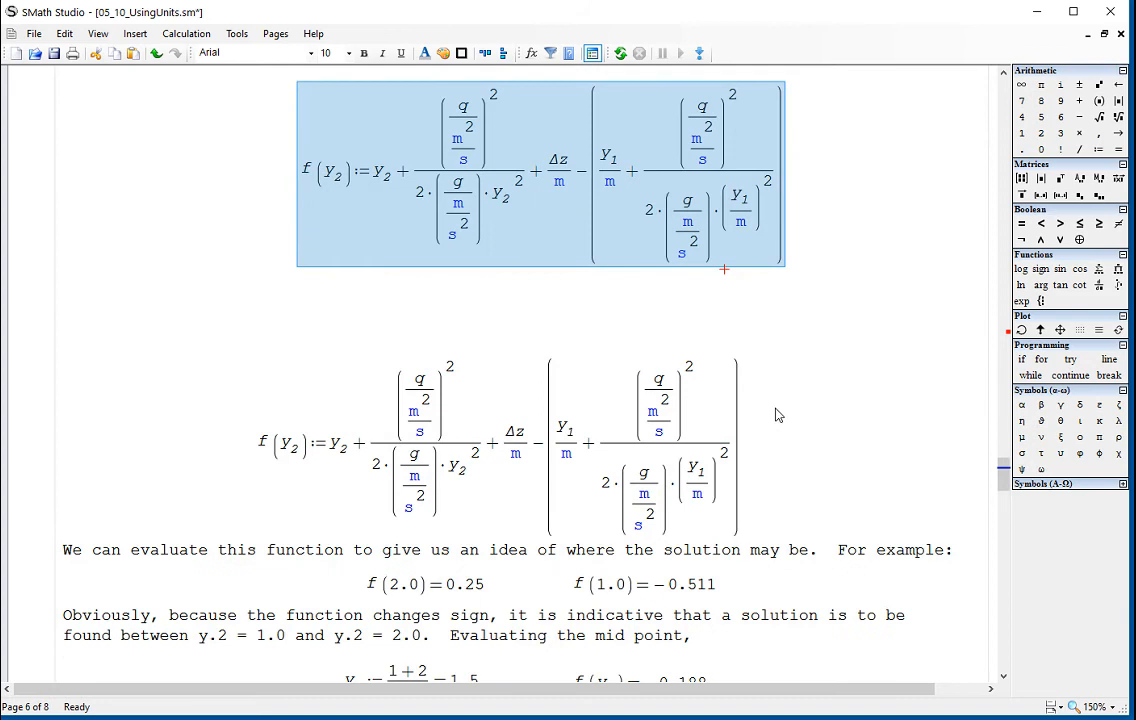
drag(766, 425, 507, 398)
click(789, 359)
key(Delete)
Remove the blank lines between the new f(y2) definition and the paragraph on evaluating the function
click(622, 520)
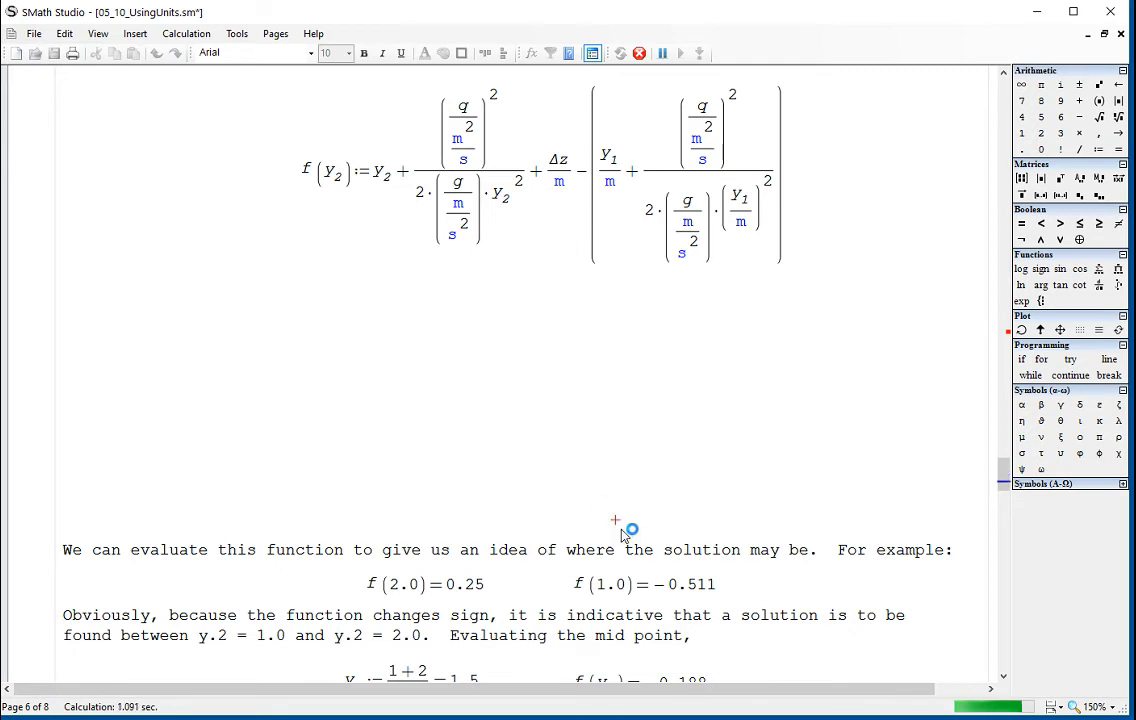
key(BackSpace)
key(BackSpace)
key(BackSpace)
key(BackSpace)
key(BackSpace)
key(BackSpace)
key(BackSpace)
key(BackSpace)
key(BackSpace)
key(BackSpace)
key(BackSpace)
key(BackSpace)
key(BackSpace)
key(BackSpace)
key(BackSpace)
key(BackSpace)
key(BackSpace)
key(BackSpace)
key(BackSpace)
key(BackSpace)
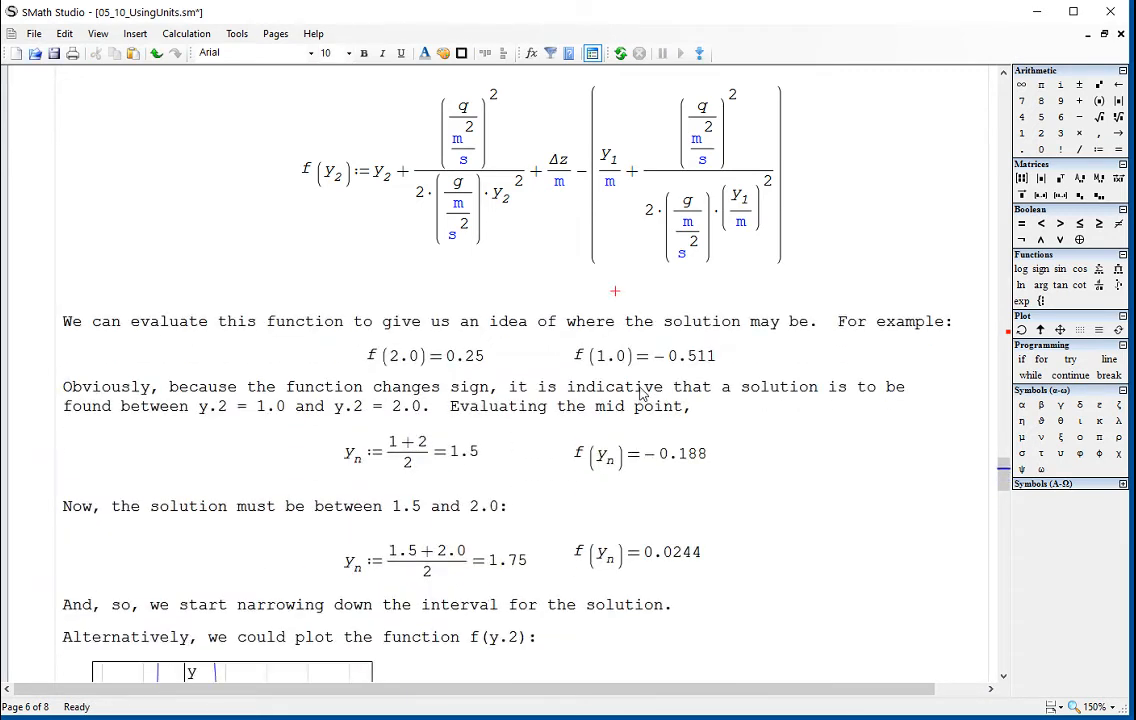
key(BackSpace)
key(BackSpace)
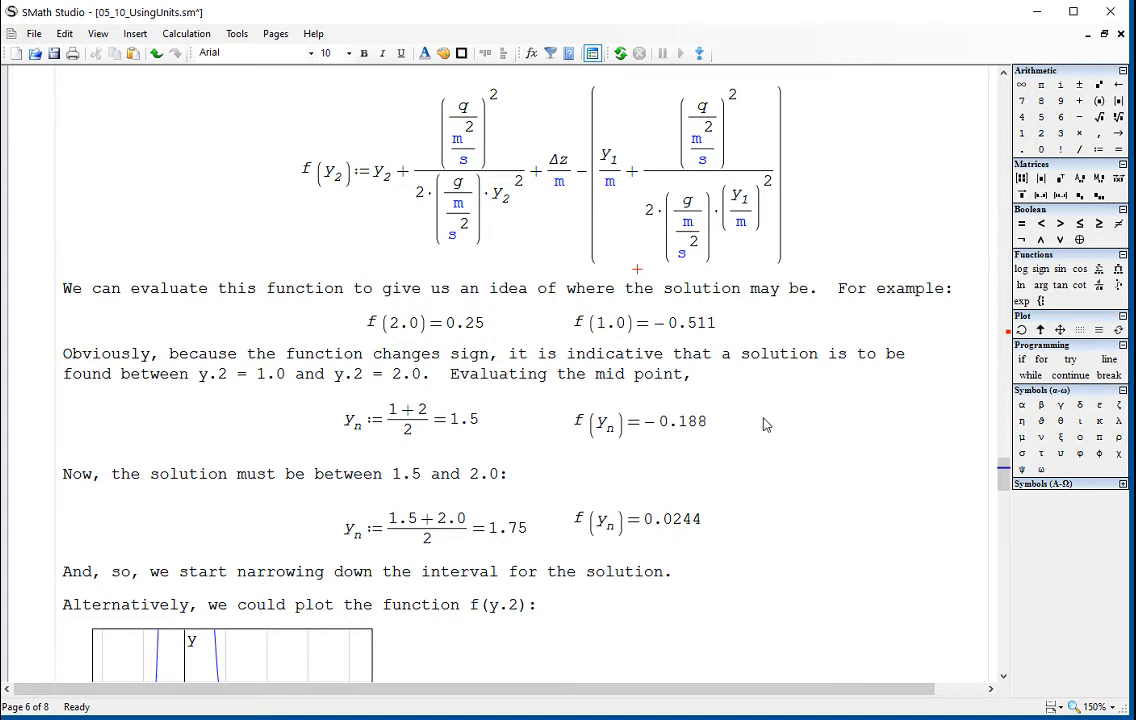
Highlight the f(2.0) evaluation and compare it with the solve call results on the previous page
scroll(765, 425, down, 1)
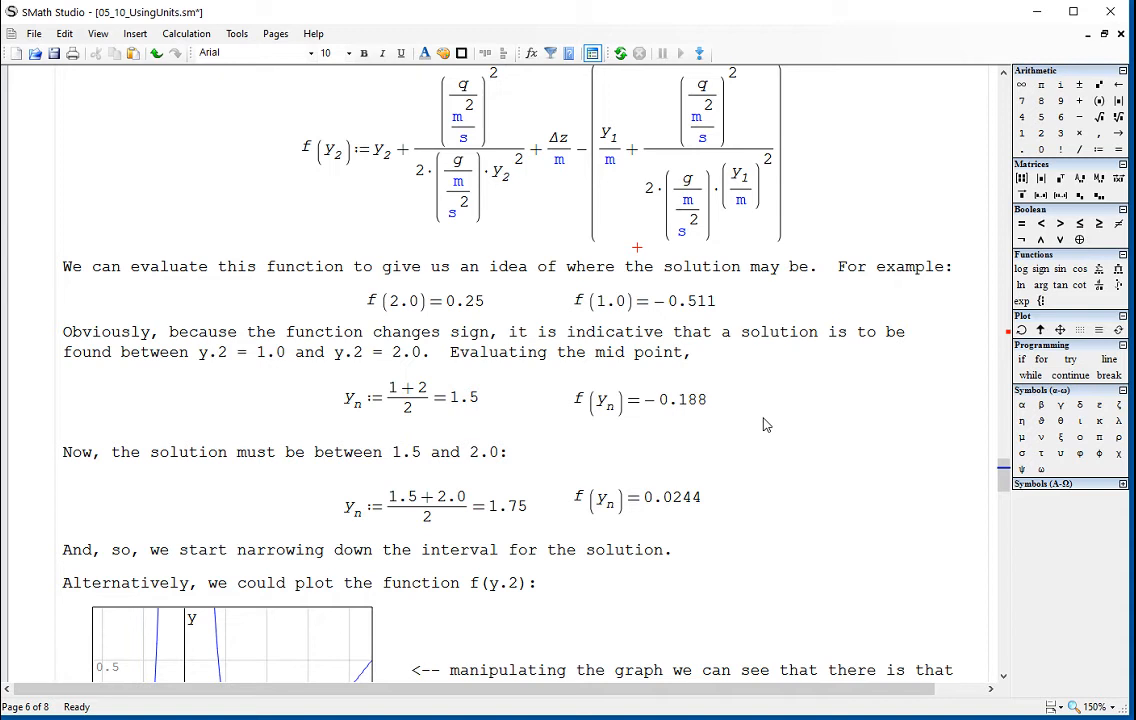
drag(495, 312, 444, 313)
scroll(778, 305, up, 10)
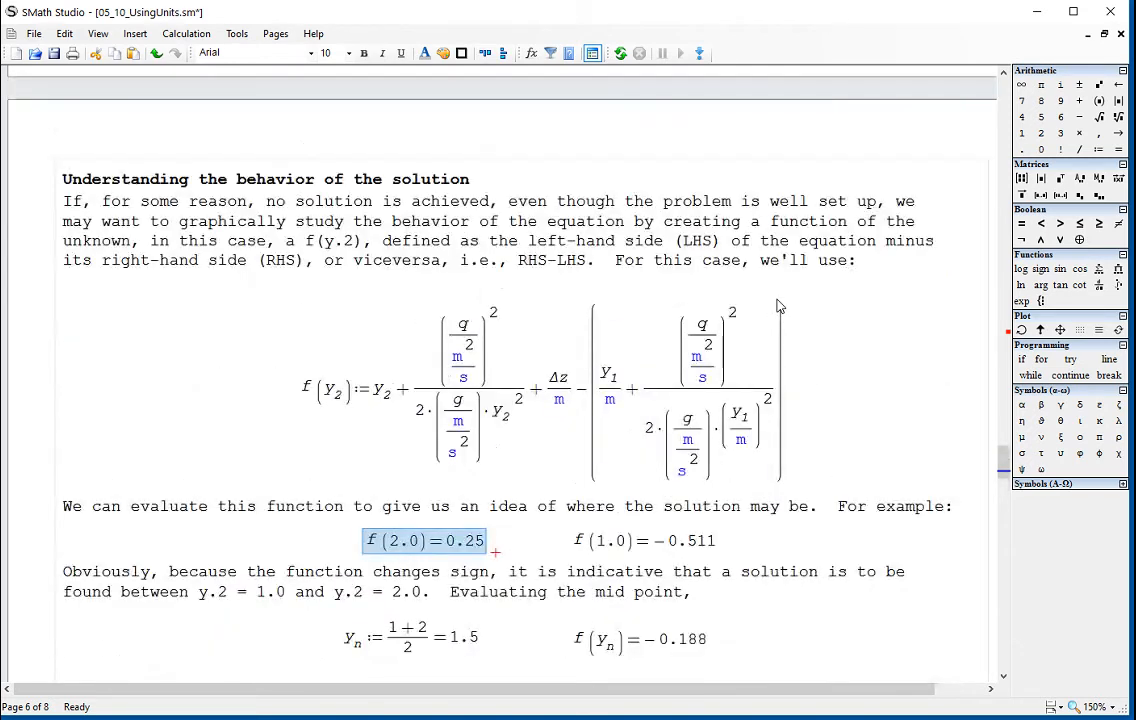
drag(724, 193, 770, 225)
scroll(770, 225, down, 10)
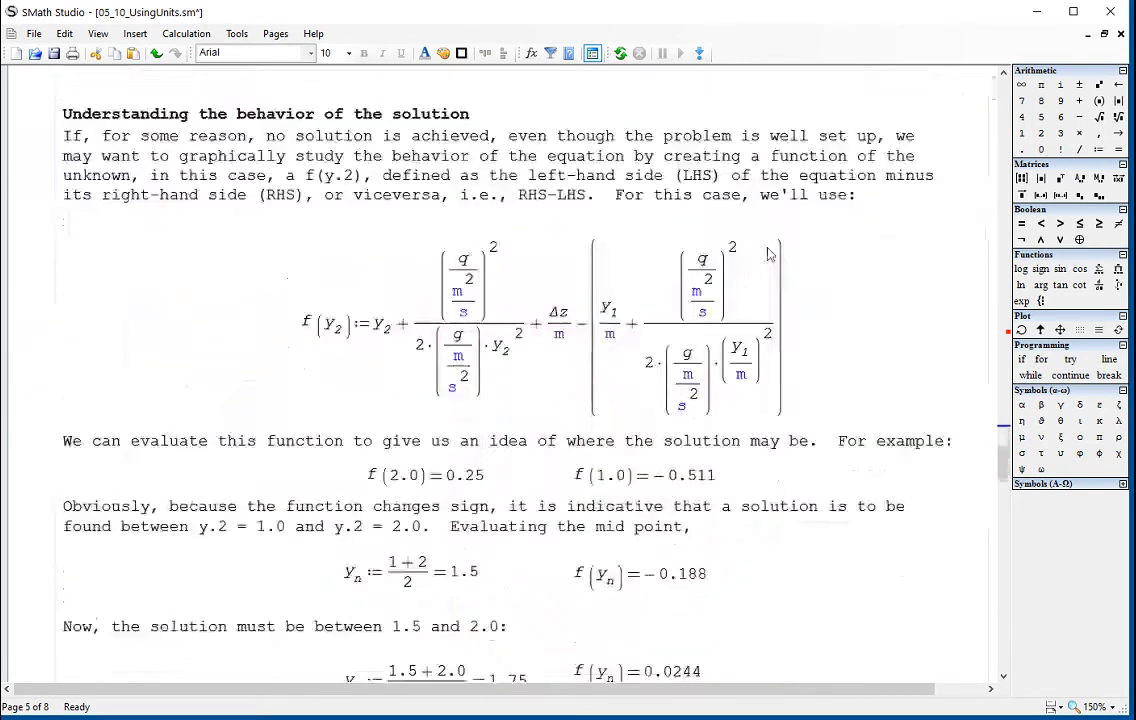
drag(503, 357, 472, 344)
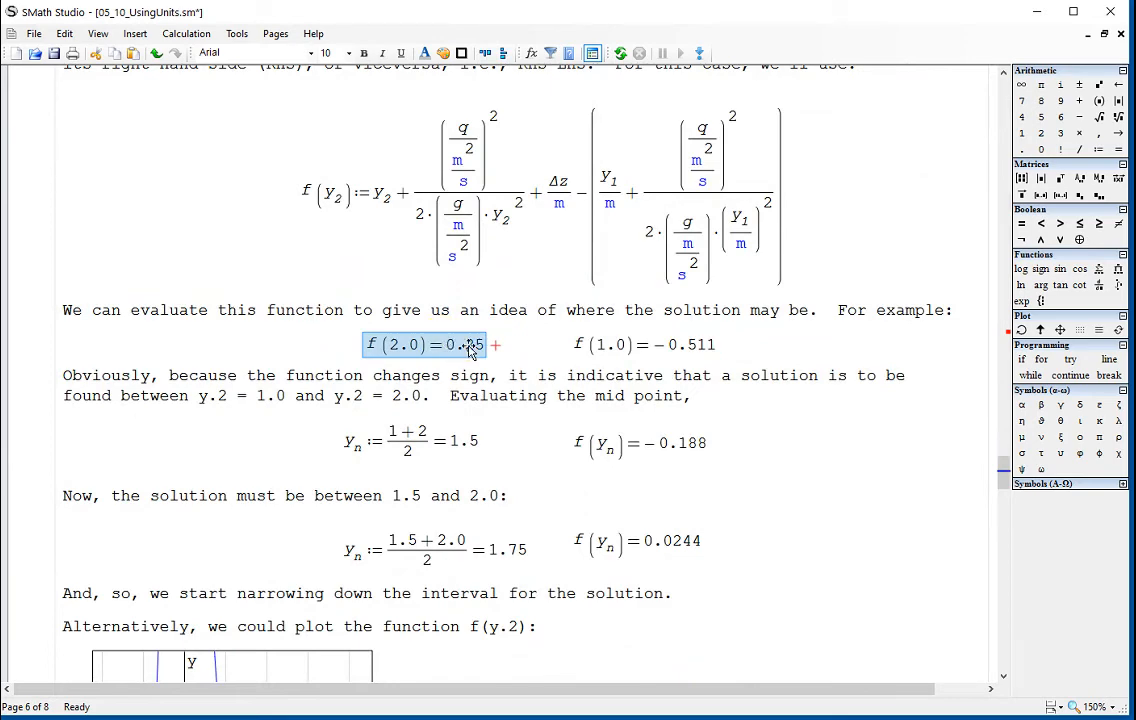
Highlight the f(1.0) and f(2.0) evaluations to compare their signs below the f(y2) definition
drag(718, 350, 694, 350)
scroll(768, 223, up, 10)
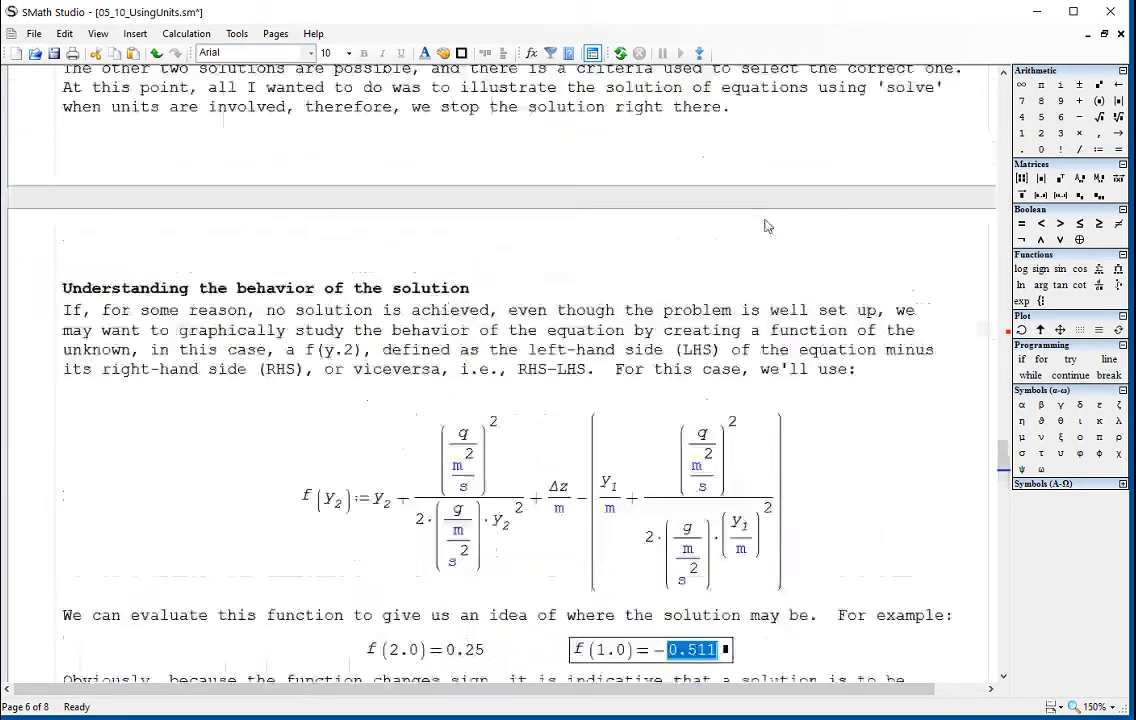
click(758, 210)
scroll(827, 304, down, 8)
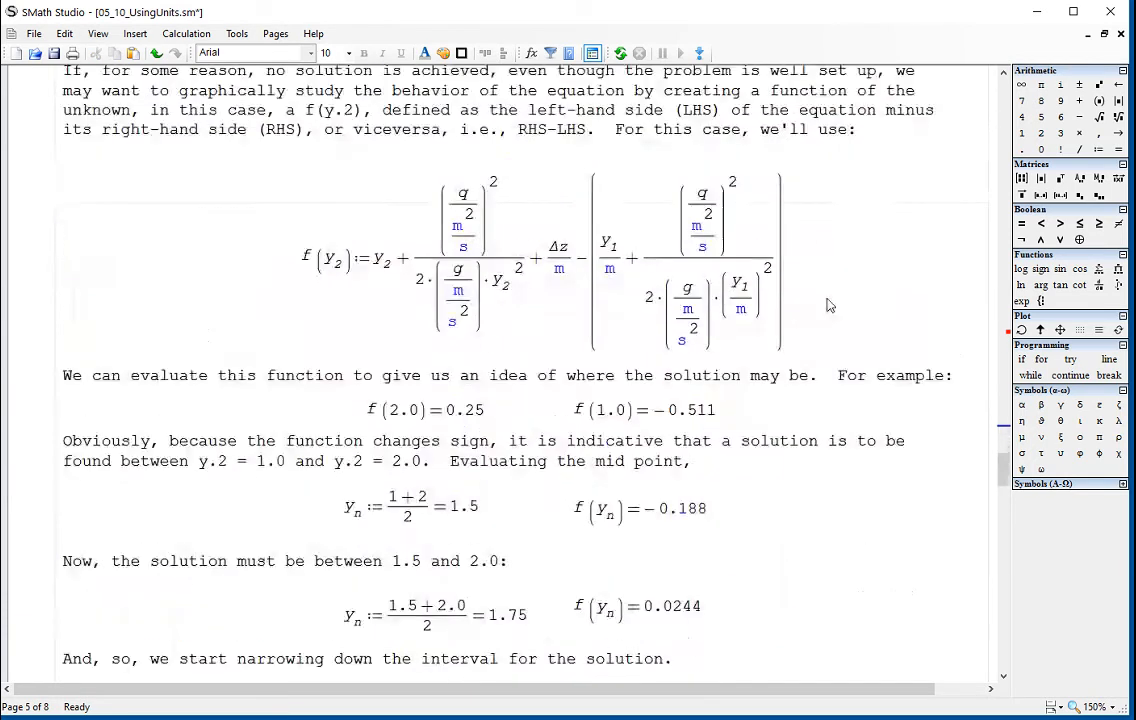
scroll(827, 304, down, 3)
drag(648, 214, 483, 245)
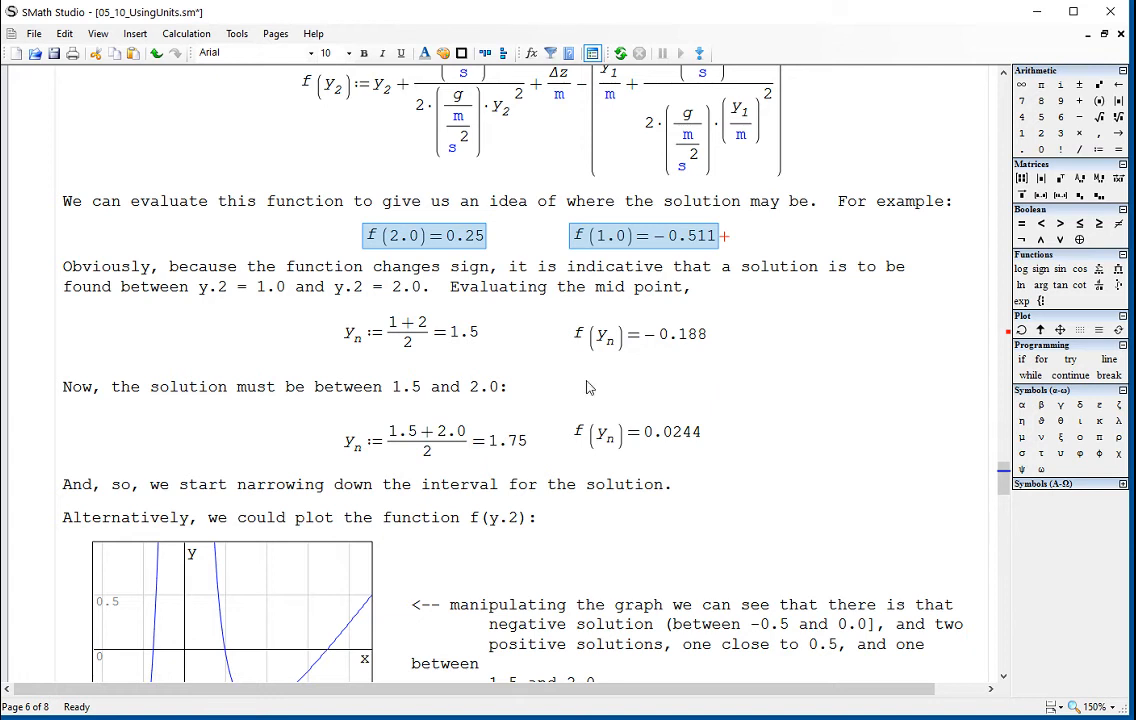
Review the first midpoint calculation, (1+2)/2, and highlight its f(yn) evaluation
click(403, 240)
drag(394, 326, 418, 342)
click(454, 341)
click(601, 340)
click(367, 346)
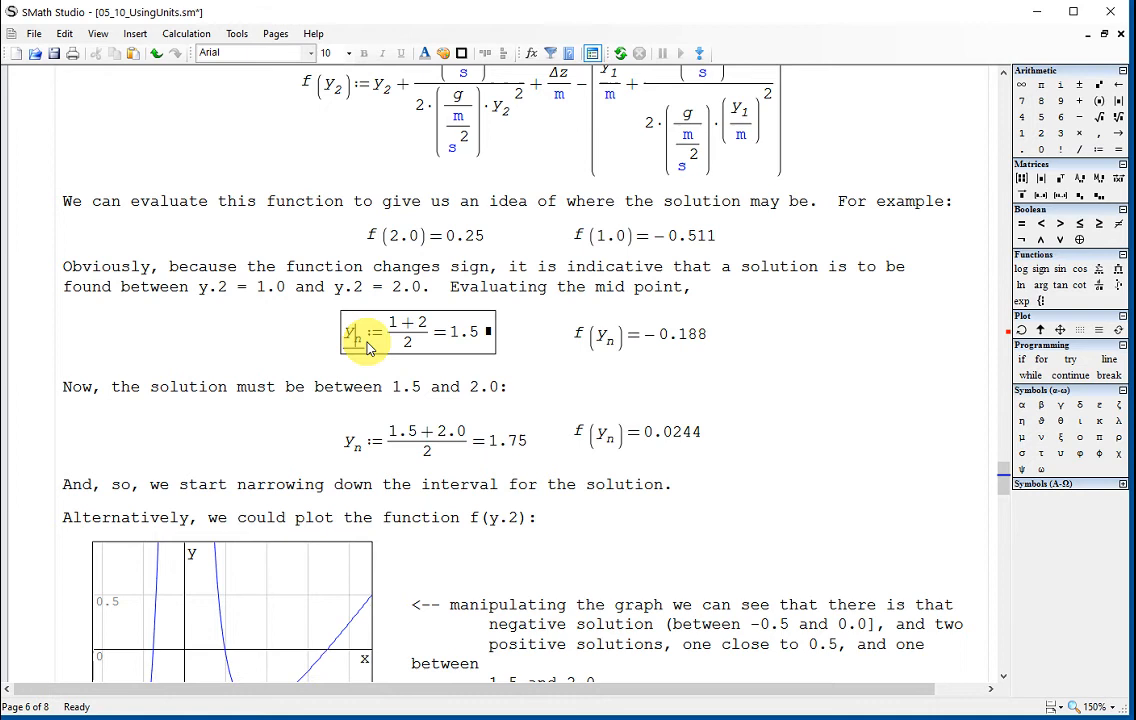
click(637, 356)
drag(700, 349, 683, 347)
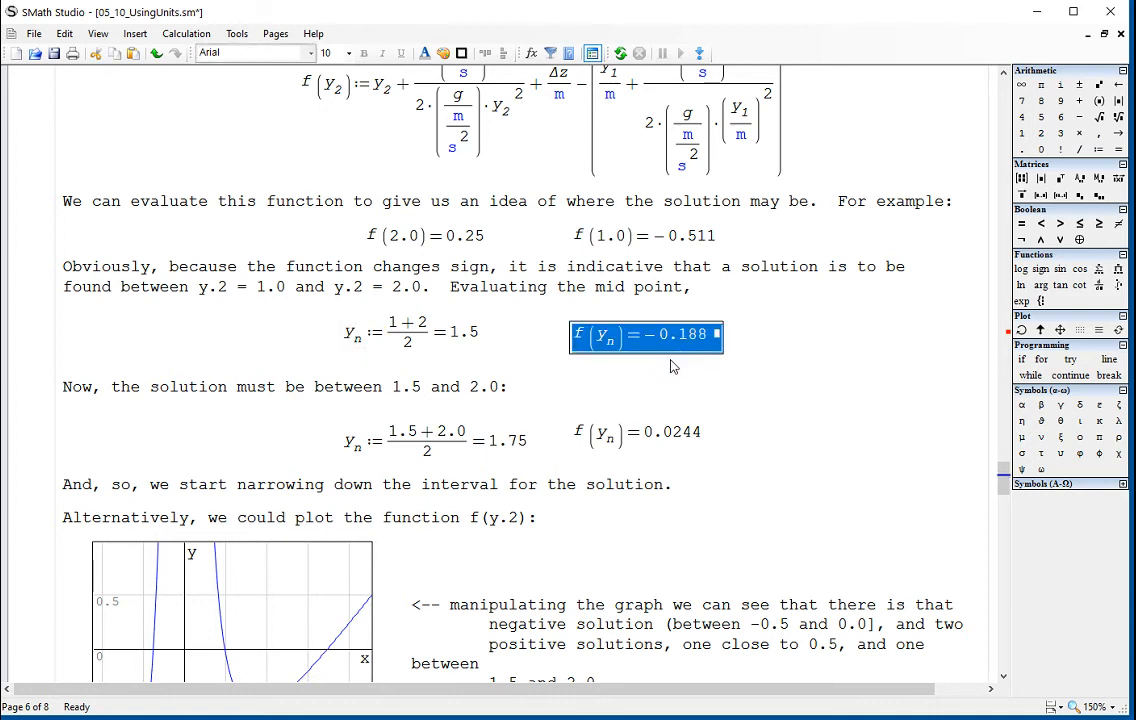
click(637, 368)
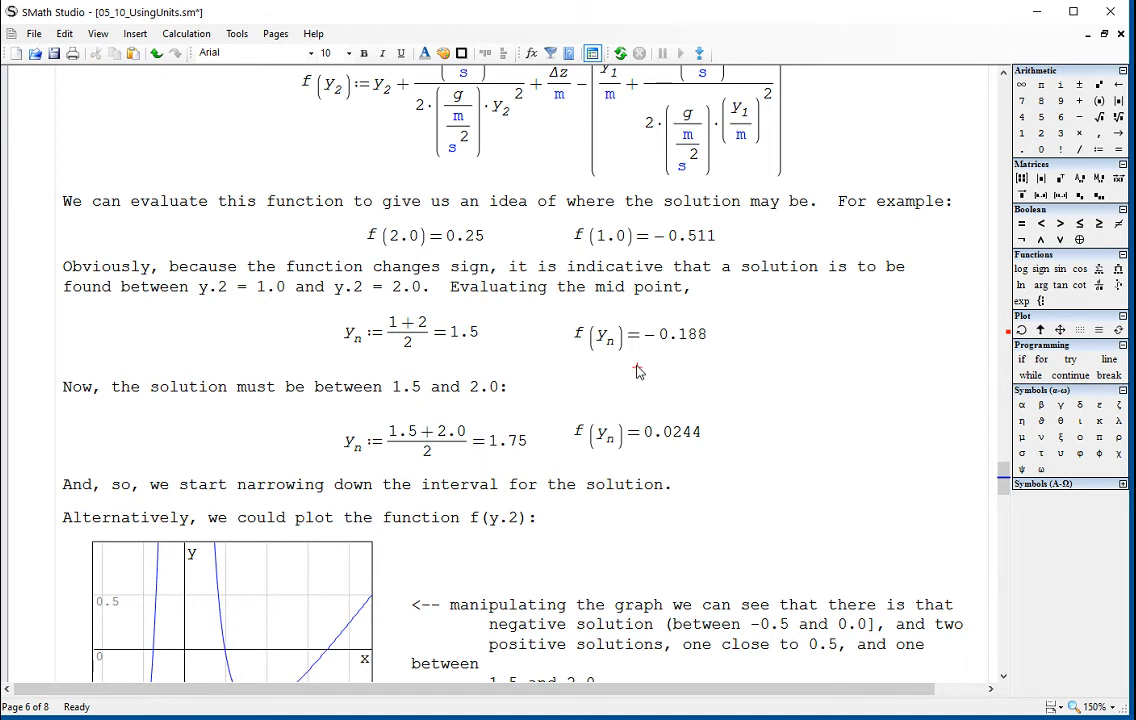
drag(640, 372, 560, 358)
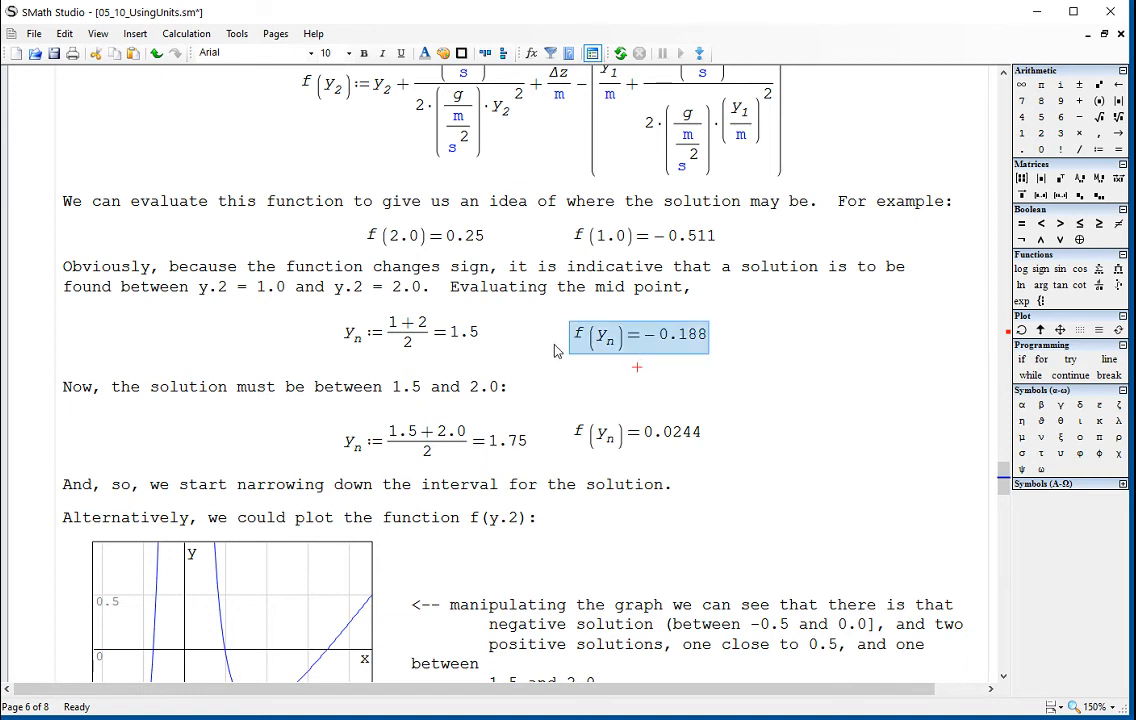
Compare the f(2.0) evaluation with the first midpoint, and highlight the f(yn) result of the second midpoint calculation
click(487, 246)
drag(487, 246, 425, 230)
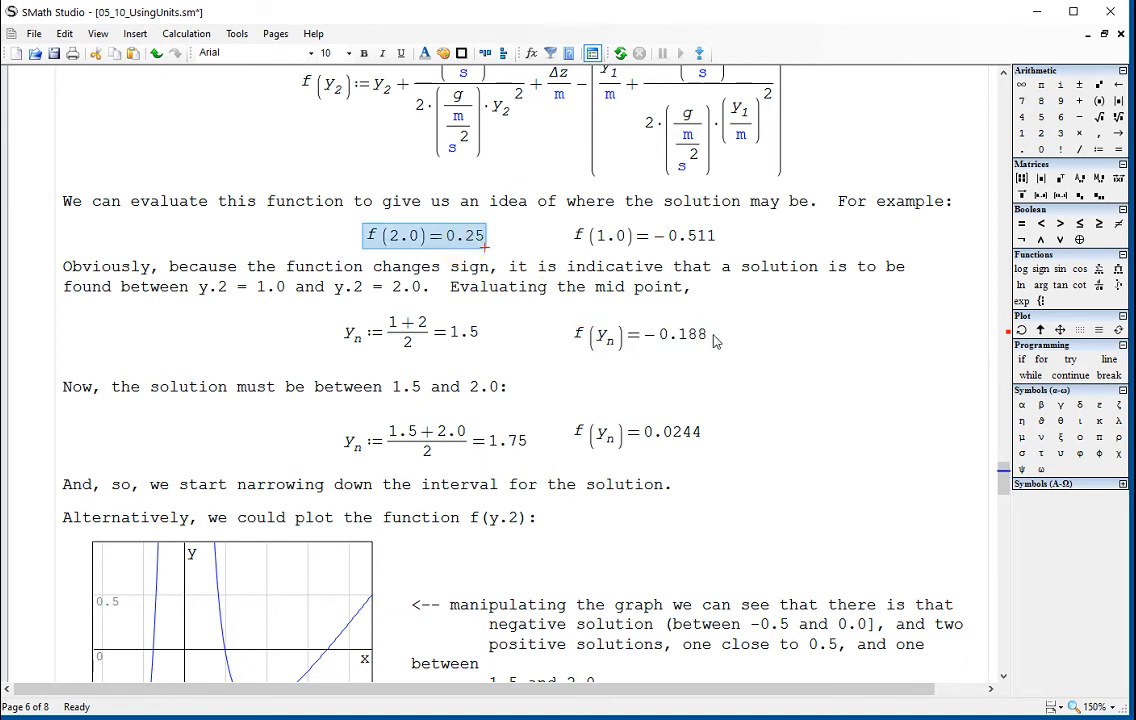
click(461, 331)
click(462, 410)
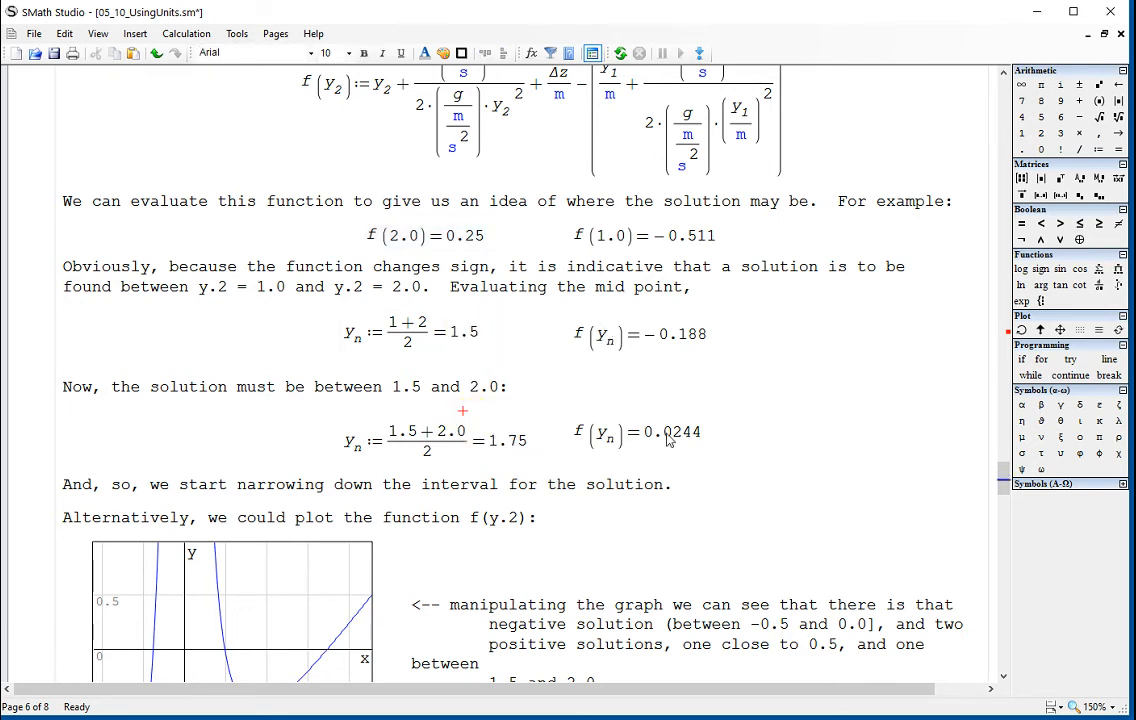
scroll(600, 390, down, 3)
click(700, 337)
drag(700, 337, 668, 337)
scroll(807, 335, down, 3)
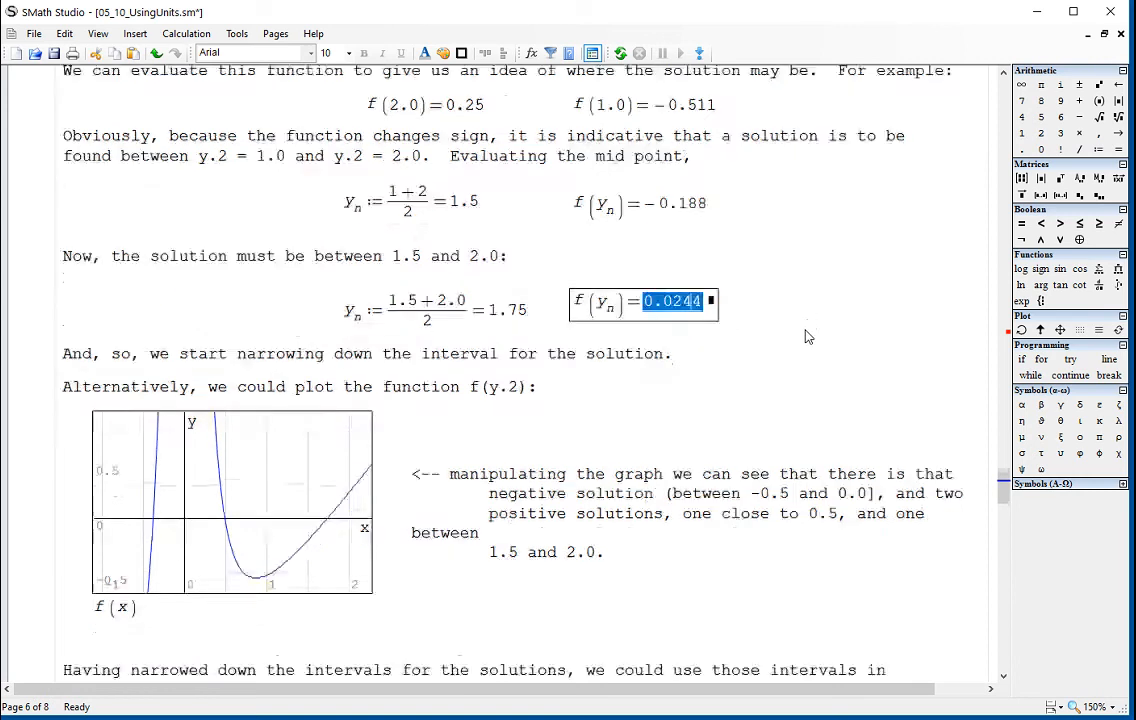
Pan the f(x) plot toward positive x values and zoom it out slightly to show both positive roots
scroll(808, 334, down, 3)
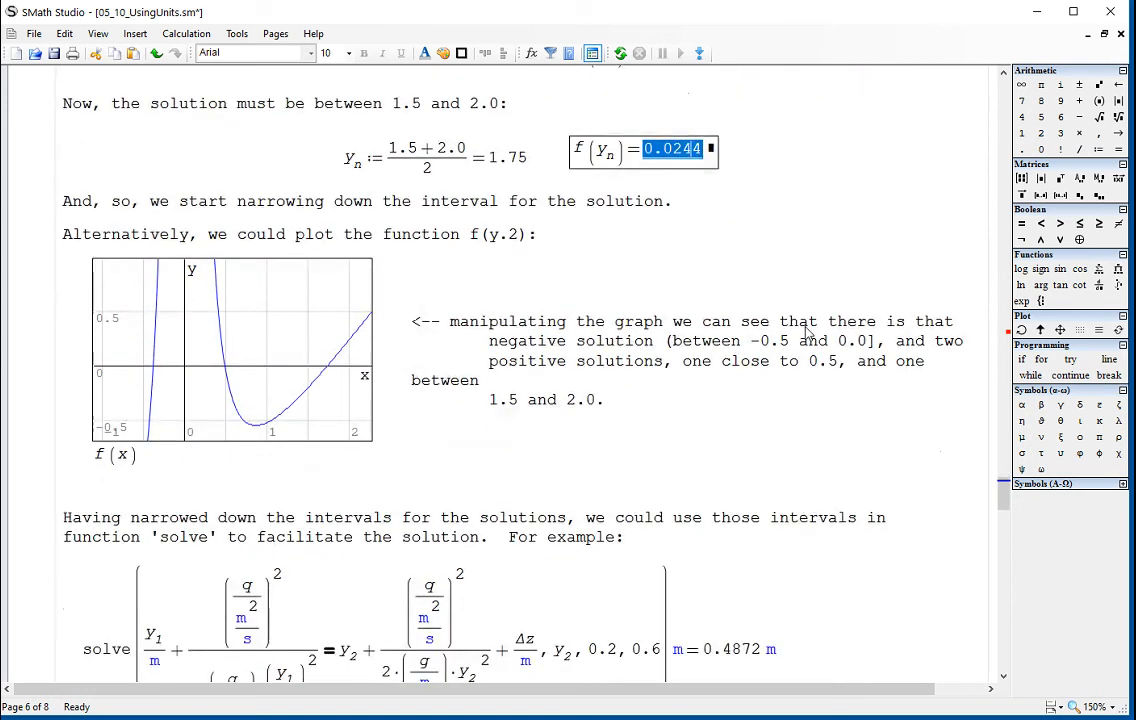
scroll(807, 335, down, 3)
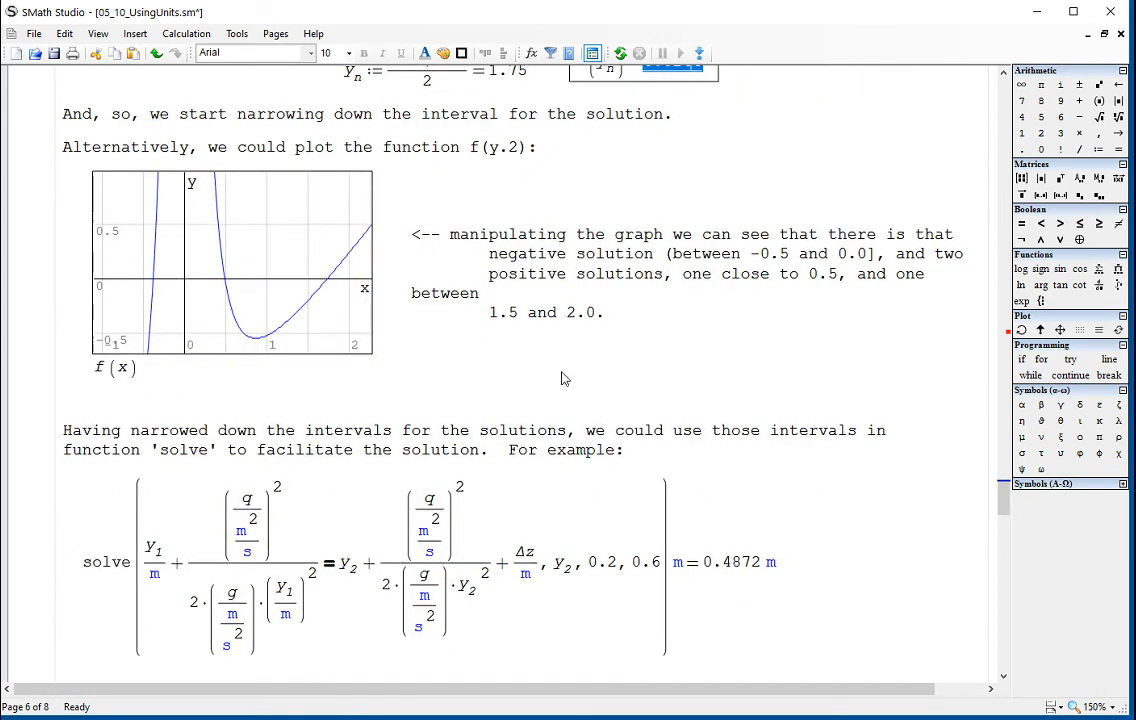
click(200, 300)
drag(200, 300, 126, 300)
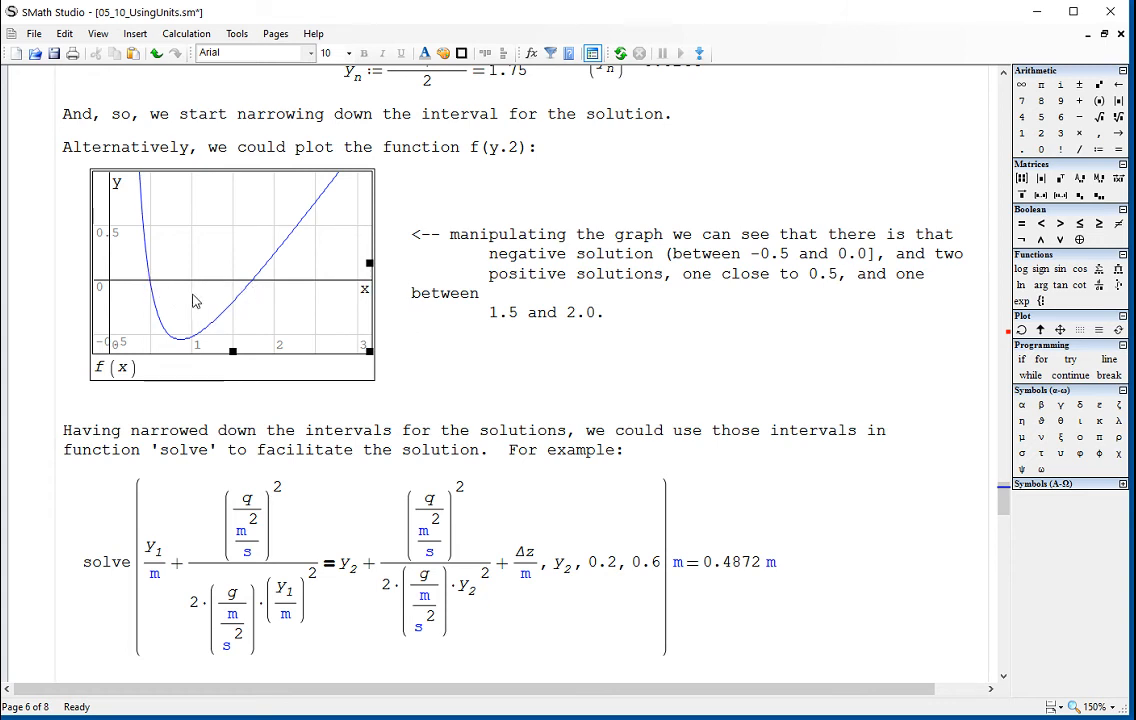
scroll(234, 266, down, 1)
scroll(553, 353, down, 2)
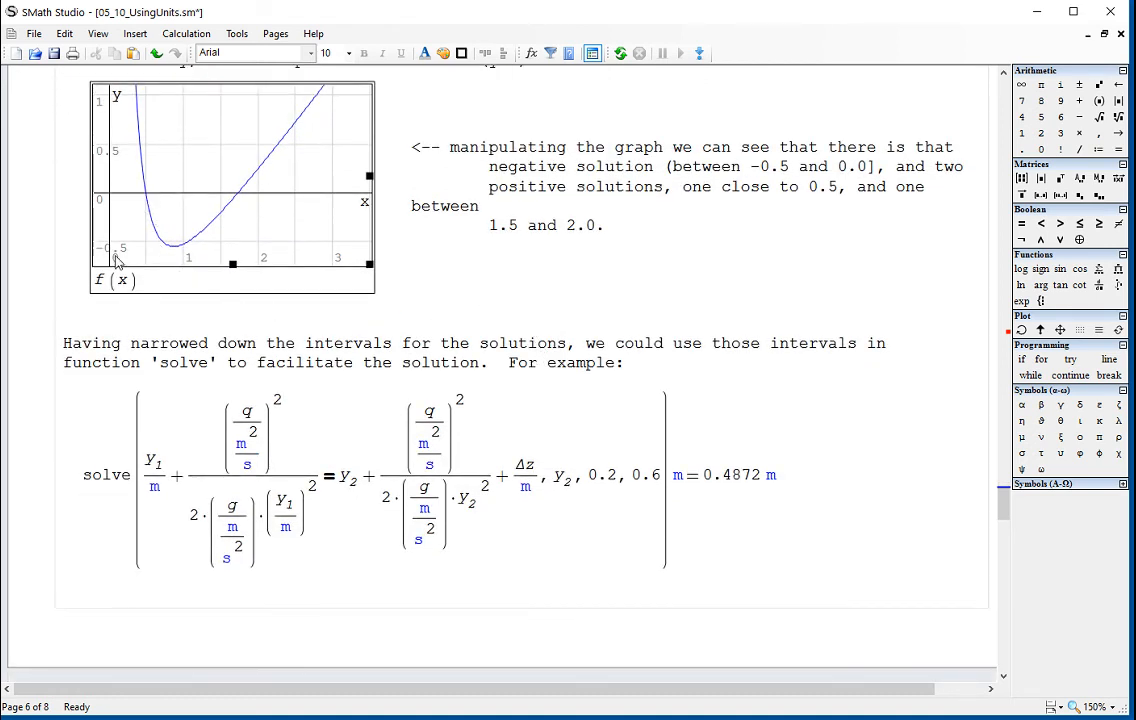
Change the search interval of the solve call below the plot to 0 and 1, and recalculate it
click(617, 484)
double_click(606, 478)
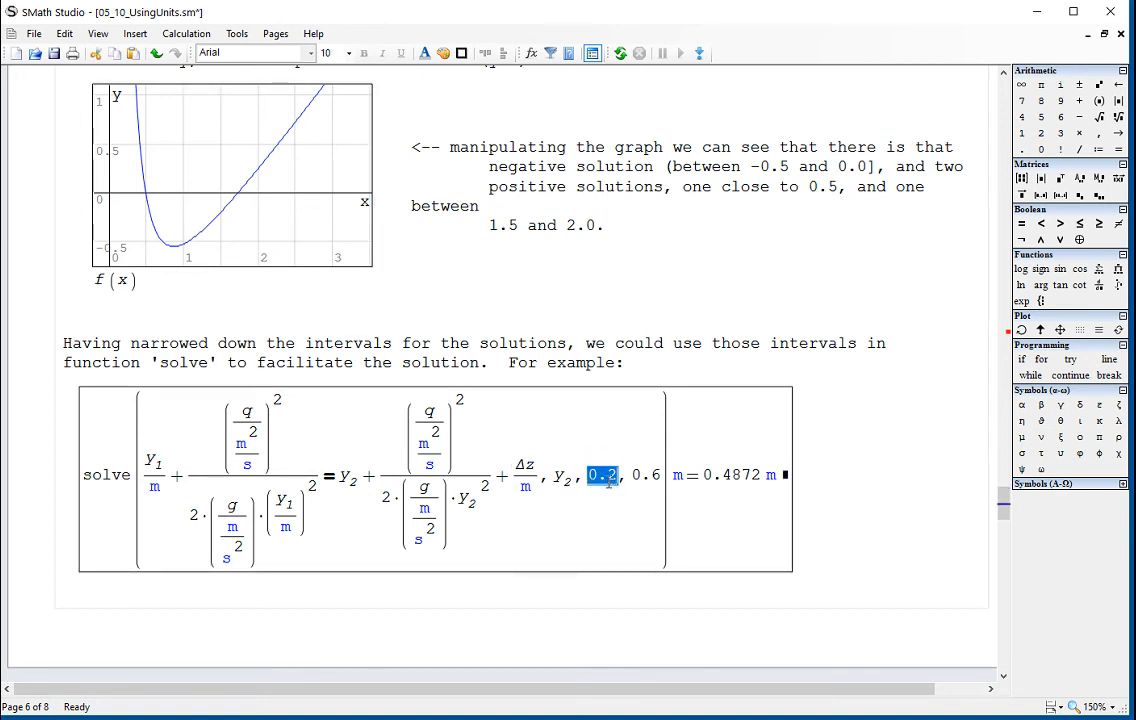
text(0)
double_click(625, 478)
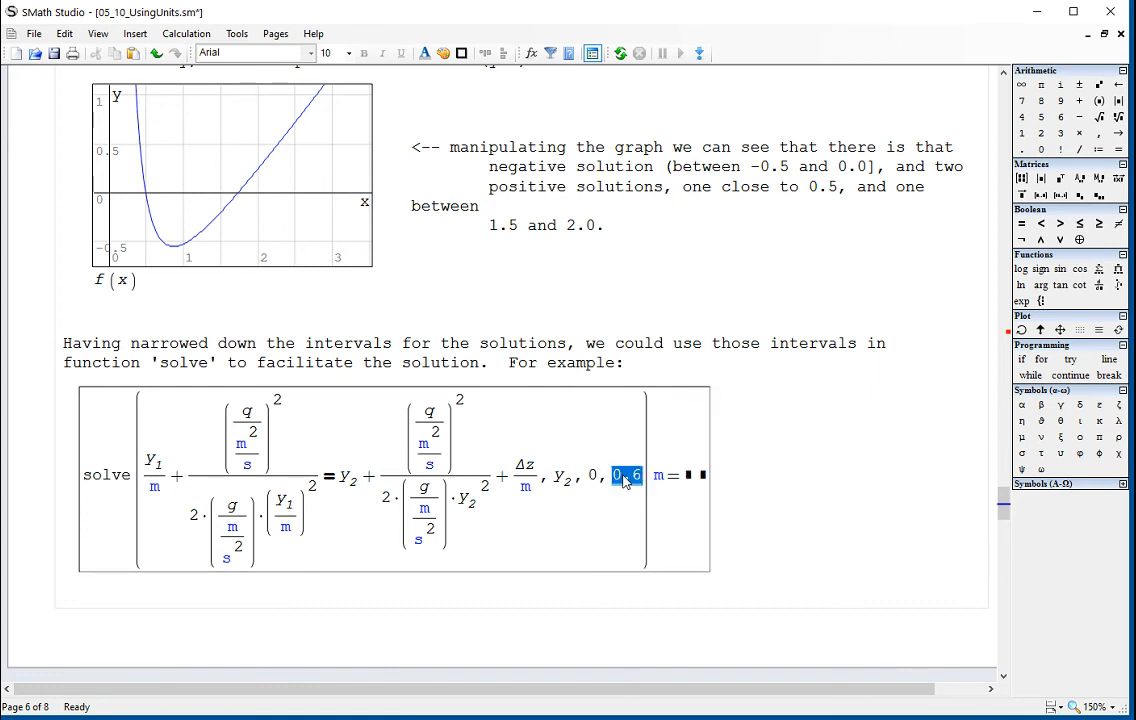
text(1)
click(837, 459)
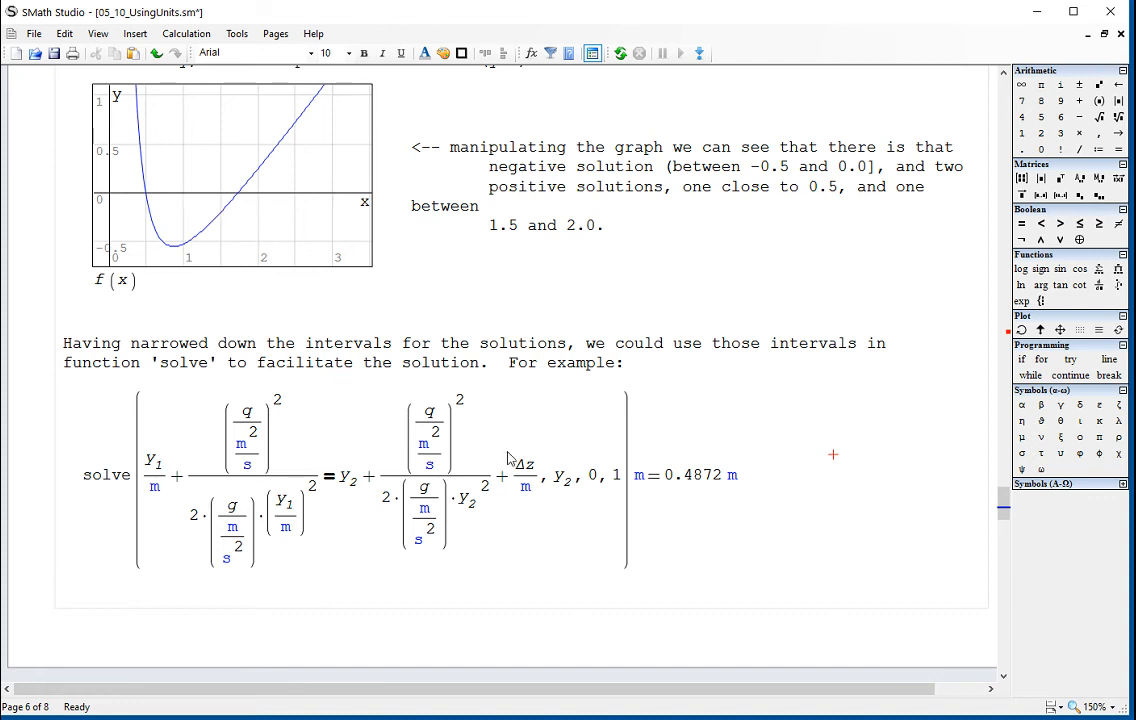
Replace the search interval of the solve call below the plot with 1.5 and 2.0, and recalculate it
click(606, 479)
click(606, 479)
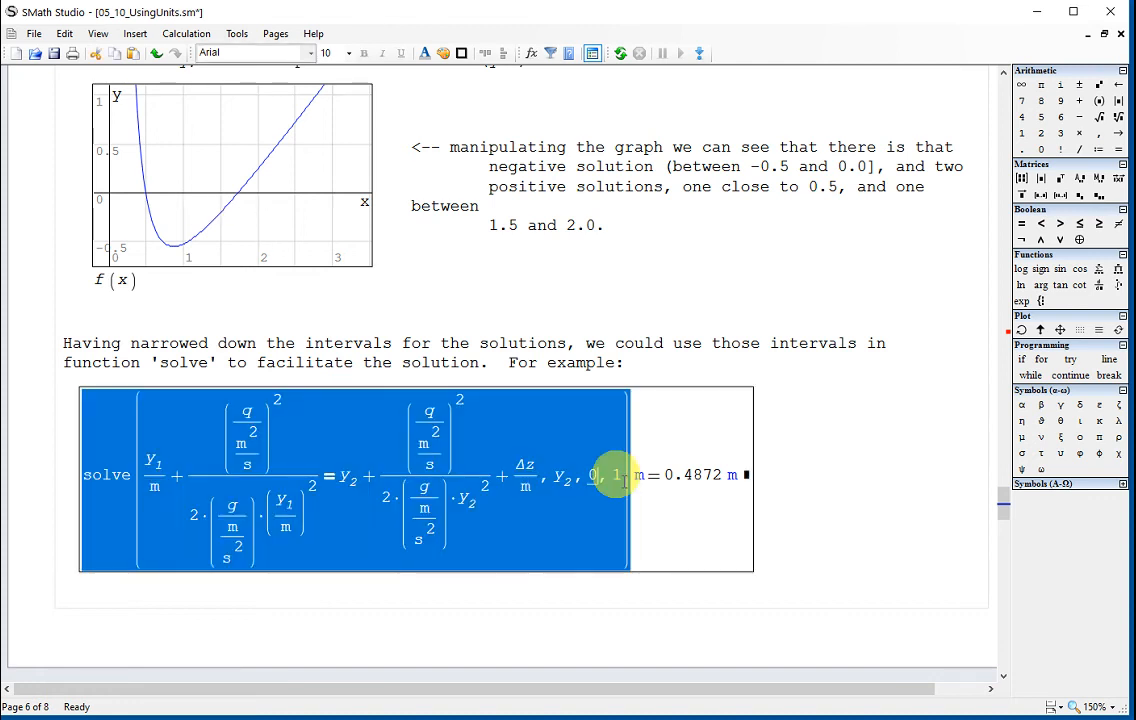
key(BackSpace)
key(BackSpace)
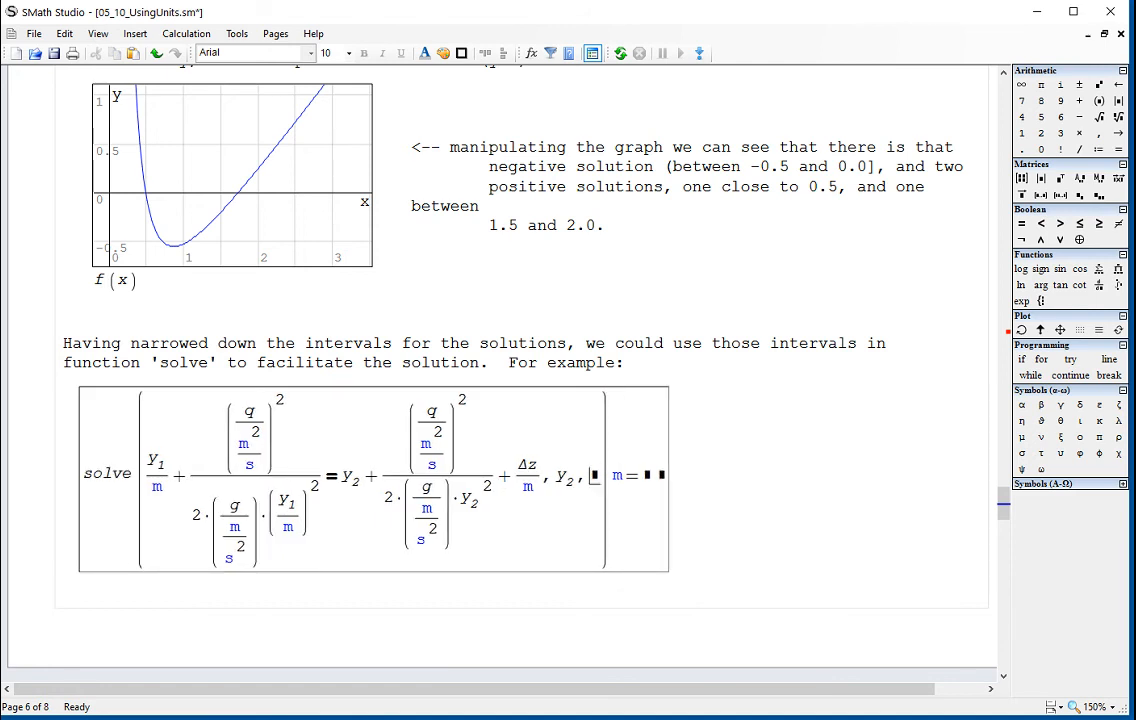
text(.5)
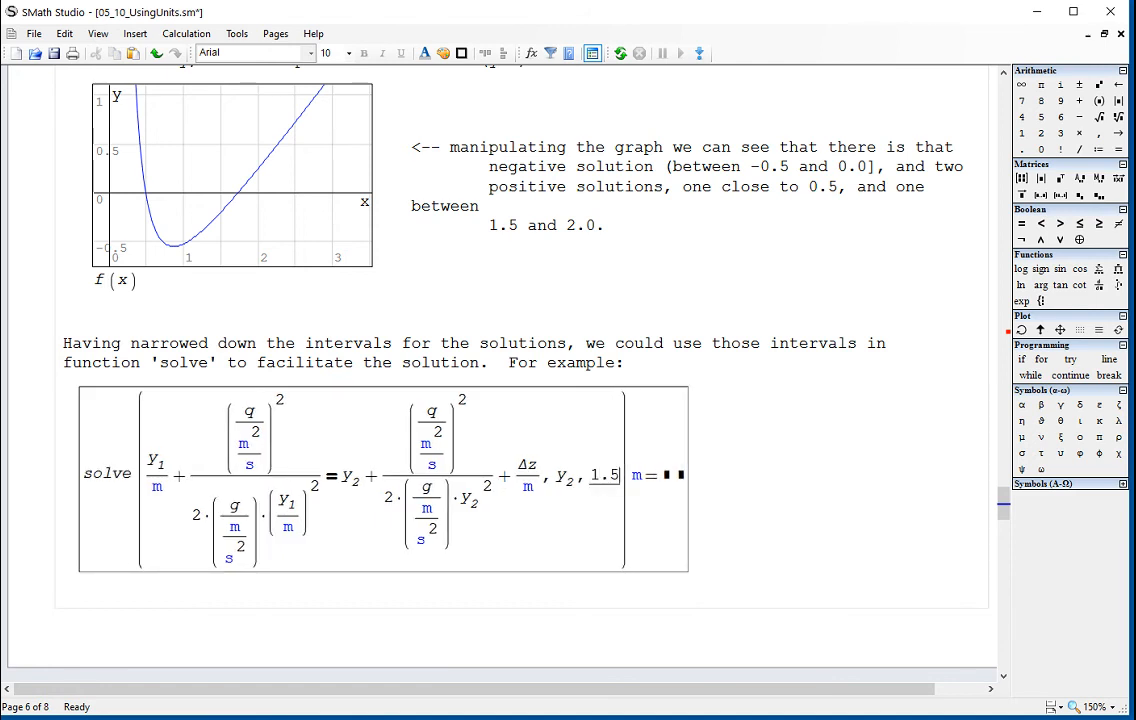
text(, 2.0)
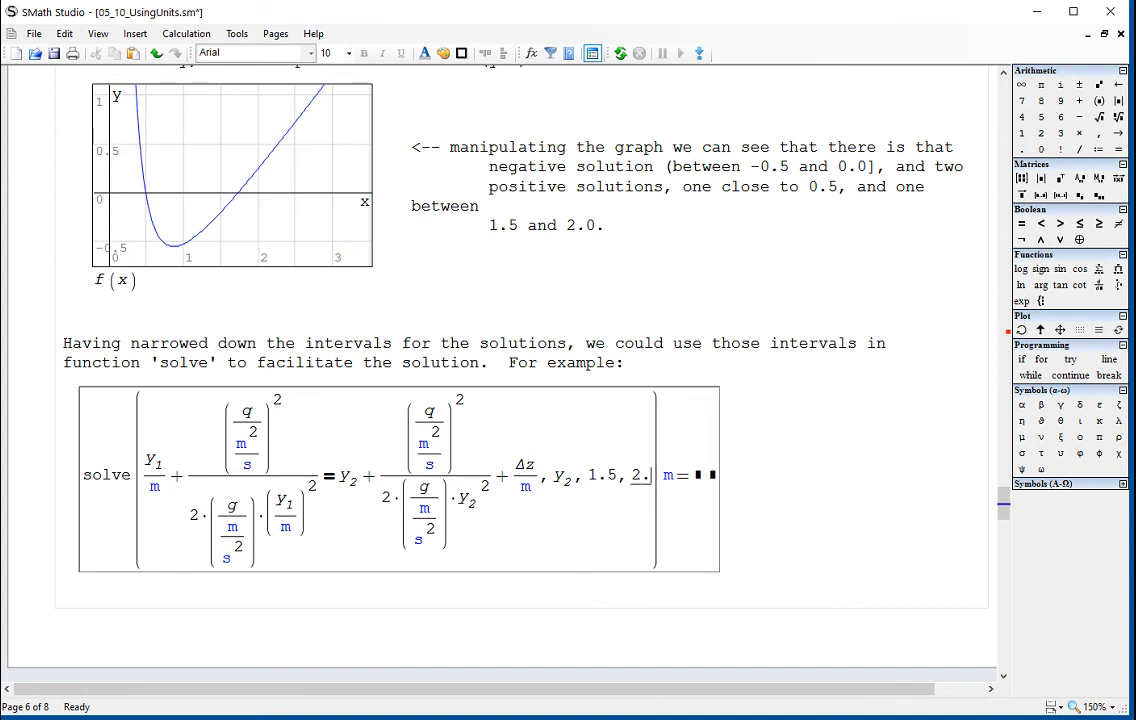
click(812, 469)
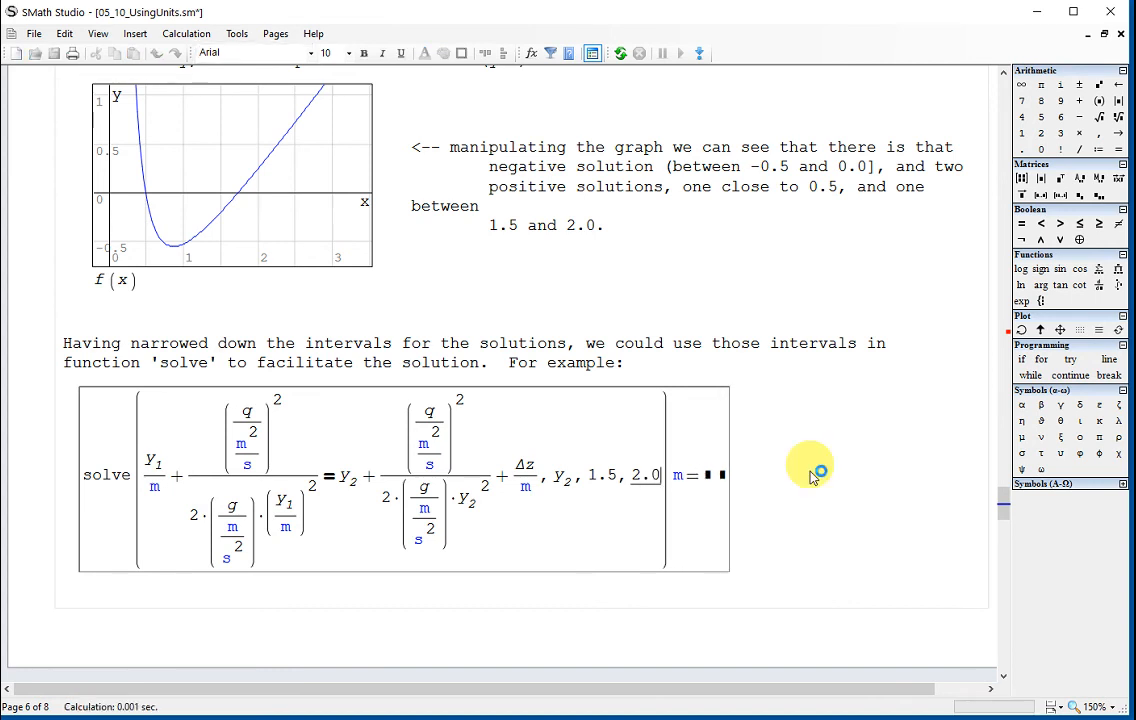
Check the second solve call on the following page, and return the first solve call's search interval to 0 and 1
scroll(811, 470, up, 10)
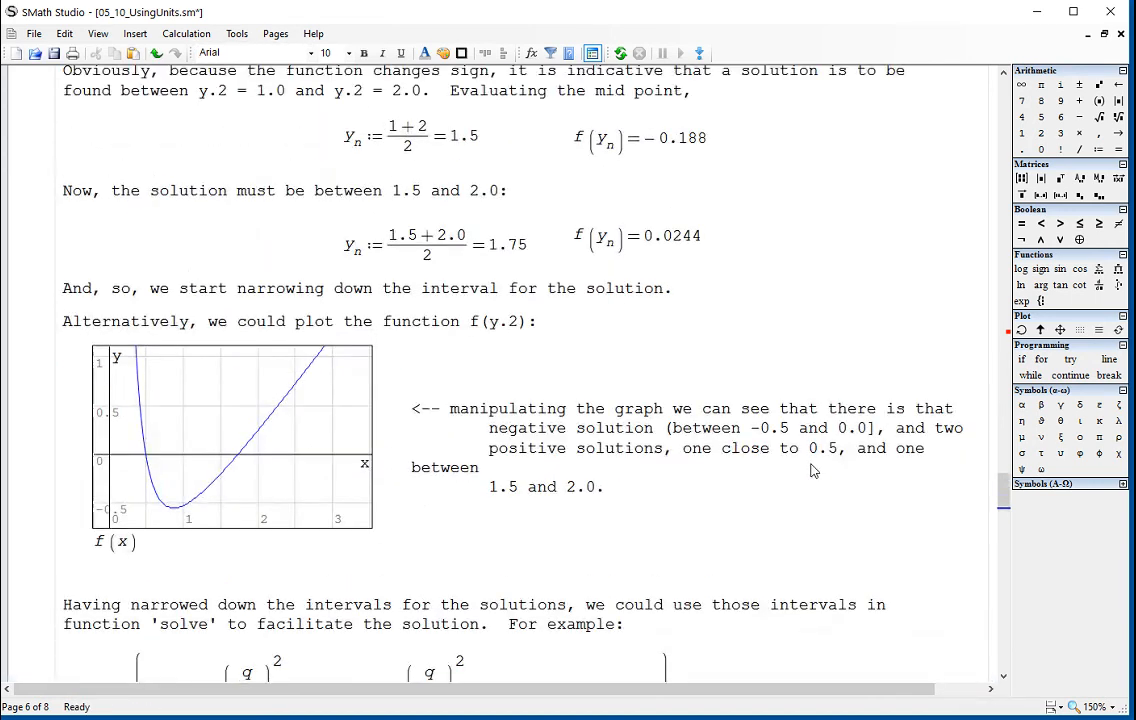
scroll(810, 463, down, 3)
scroll(810, 463, down, 13)
scroll(810, 463, down, 2)
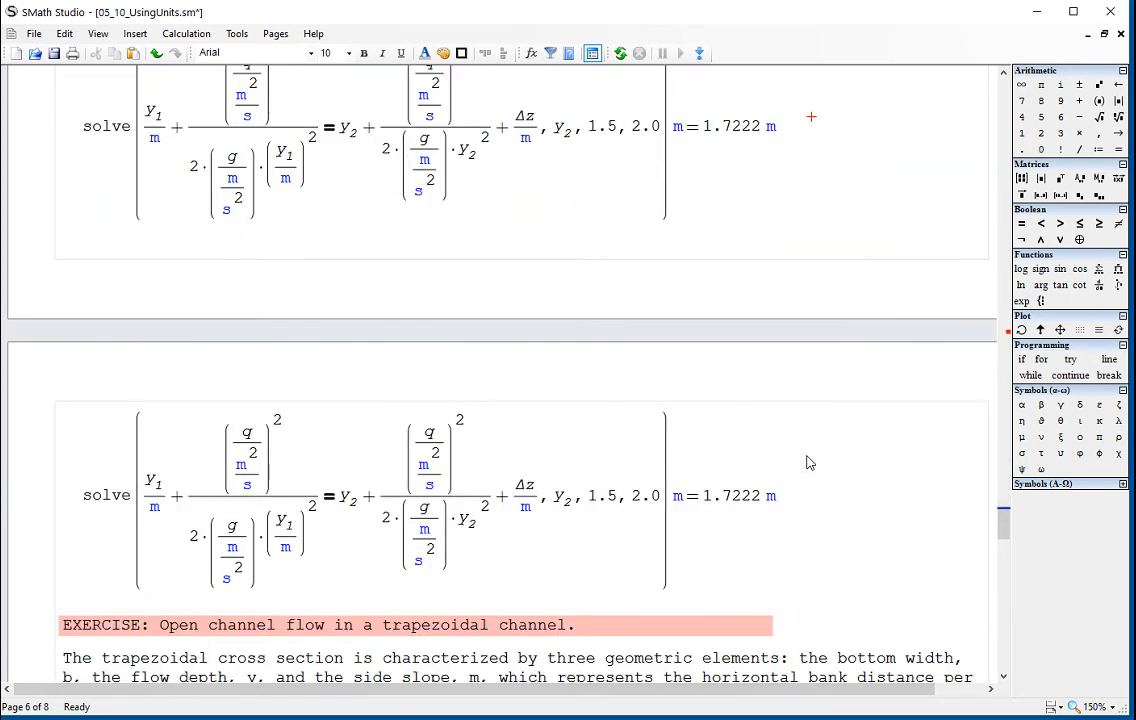
scroll(810, 463, down, 1)
scroll(806, 462, up, 3)
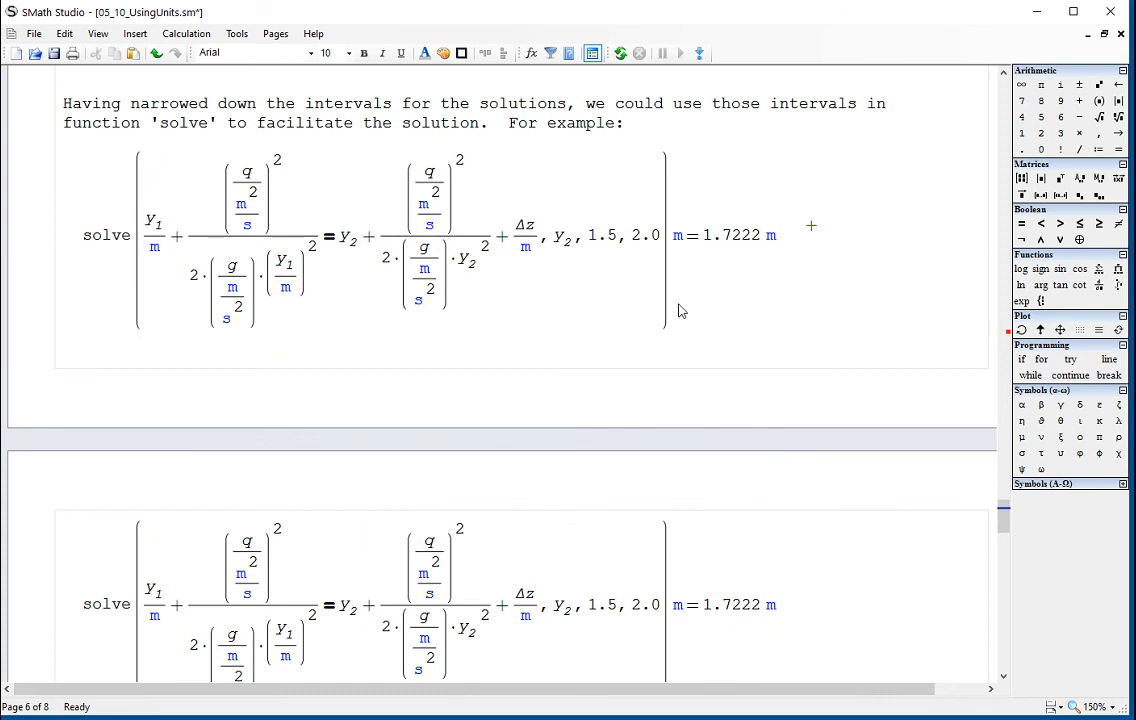
drag(593, 245, 674, 246)
click(656, 245)
key(BackSpace)
key(BackSpace)
key(BackSpace)
key(BackSpace)
key(BackSpace)
key(BackSpace)
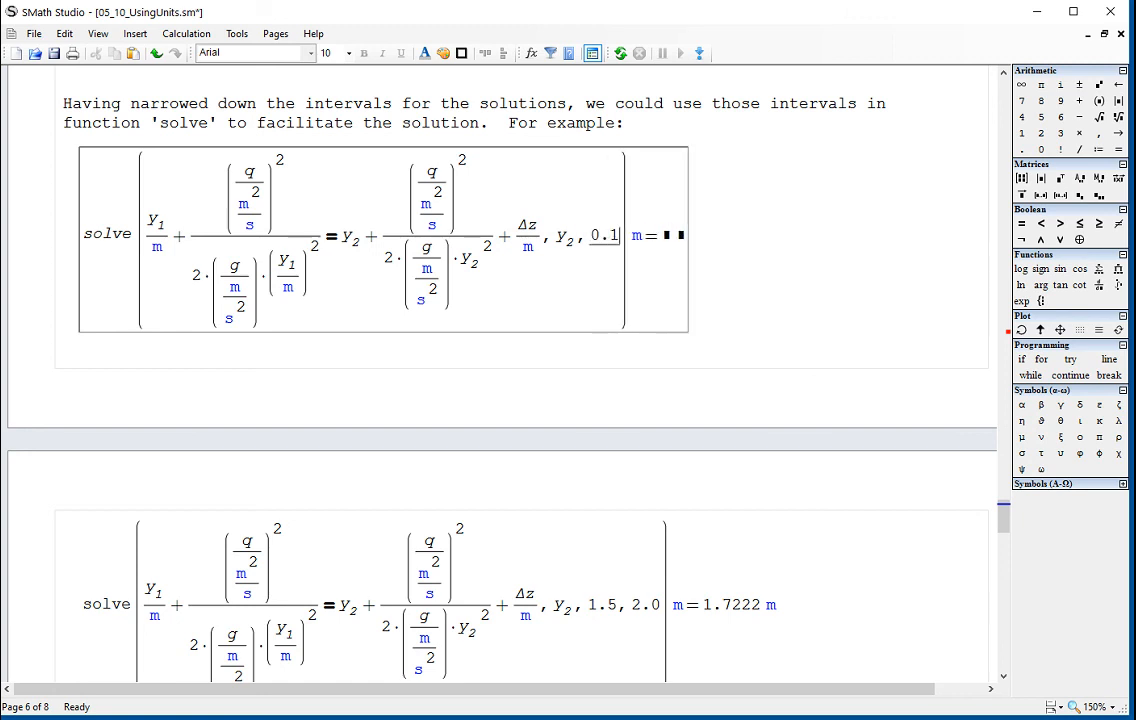
text(,)
click(81, 334)
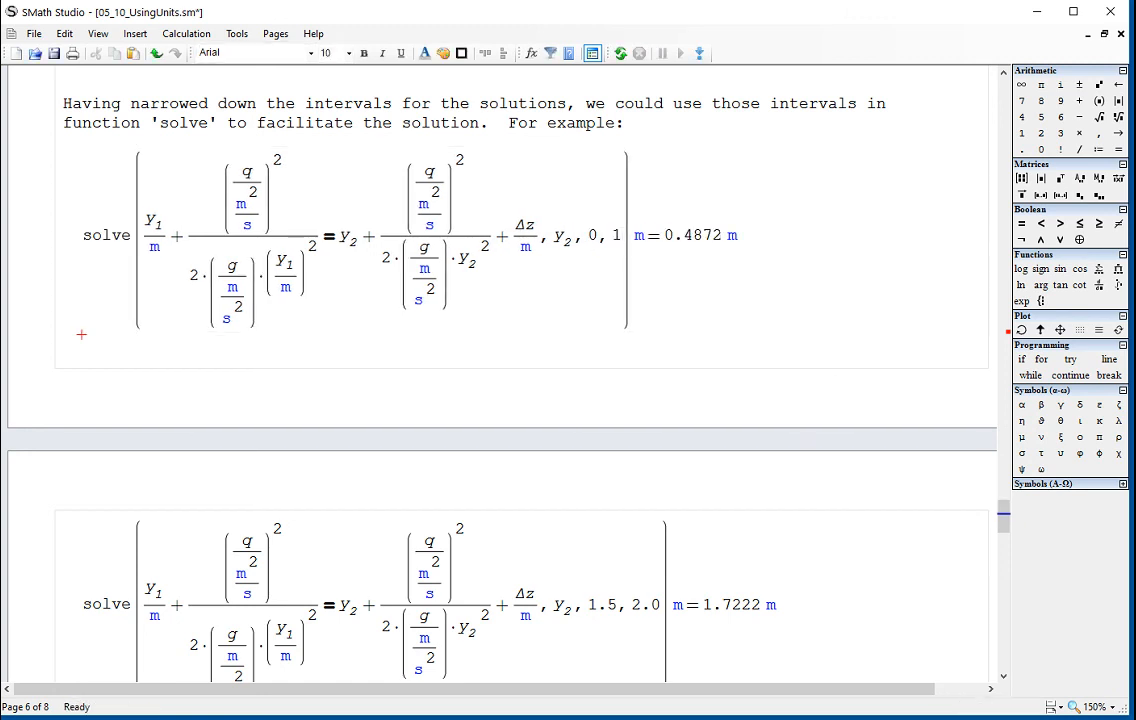
Review the trapezoidal channel exercise, including the cfs unit note, the C.u definition, and both forms of Manning's equation
scroll(738, 304, down, 3)
scroll(730, 472, down, 3)
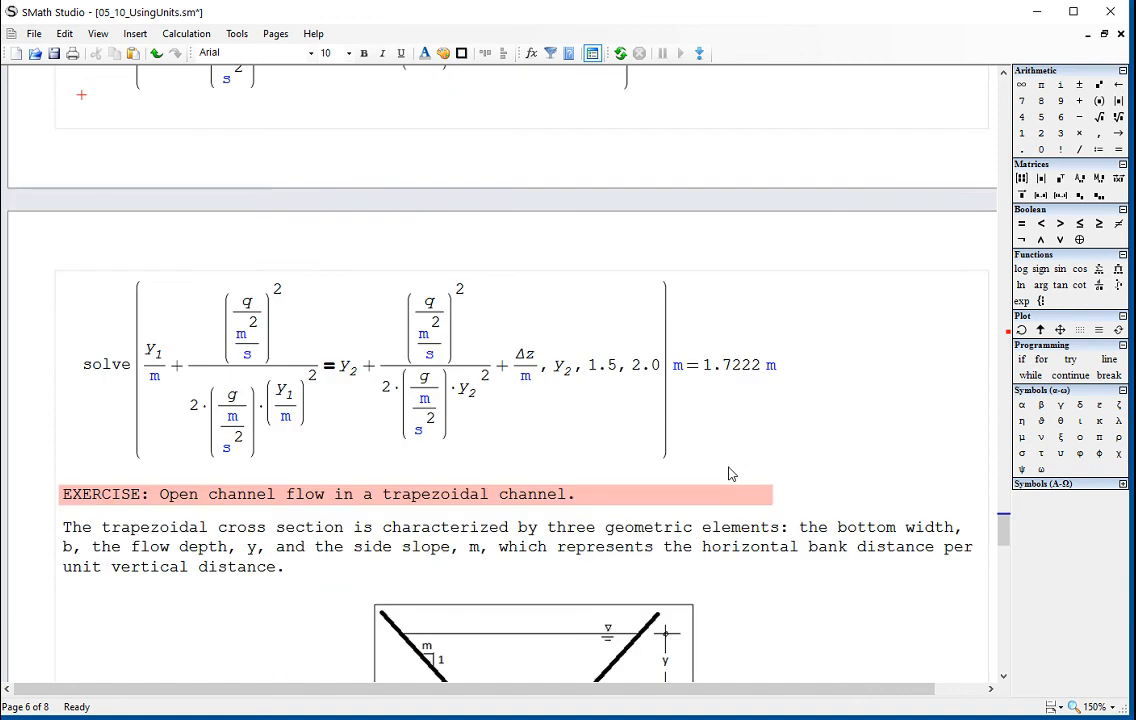
scroll(738, 467, down, 1)
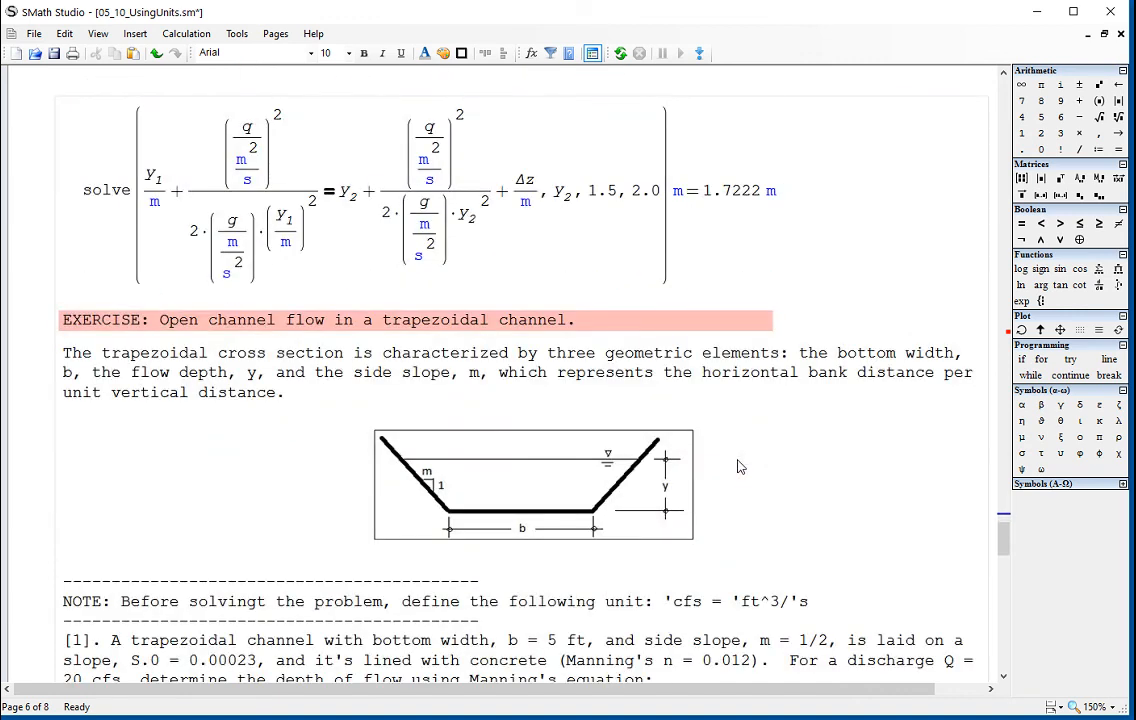
scroll(738, 467, down, 3)
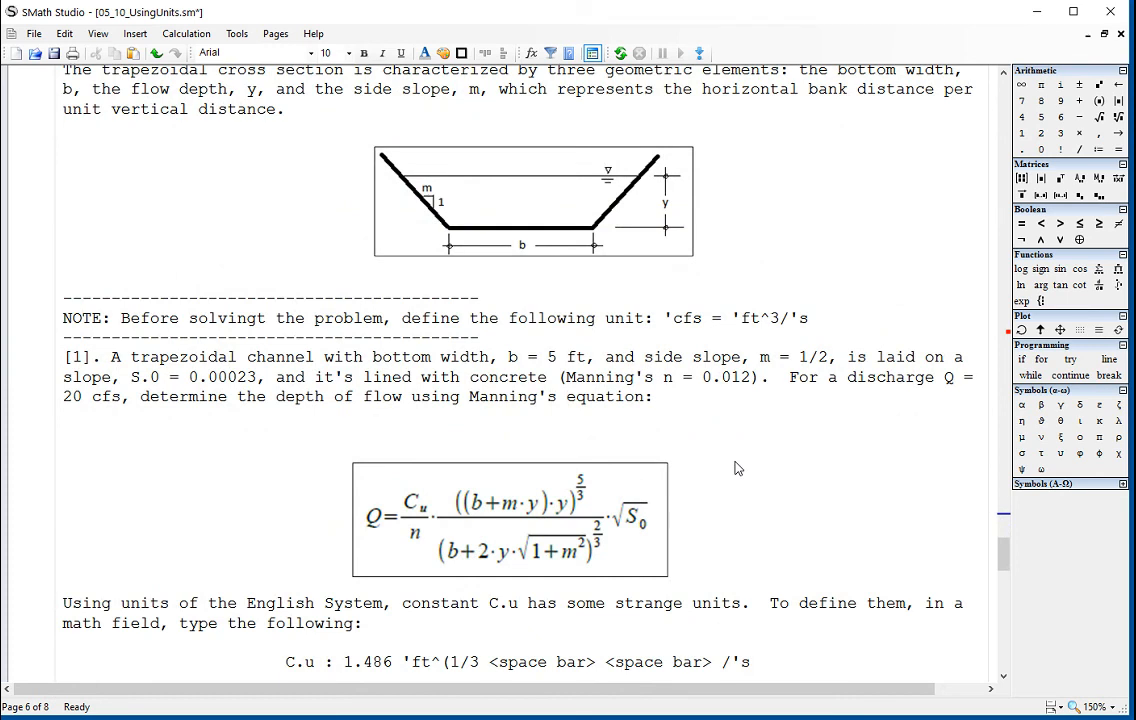
scroll(738, 467, up, 1)
scroll(738, 467, down, 1)
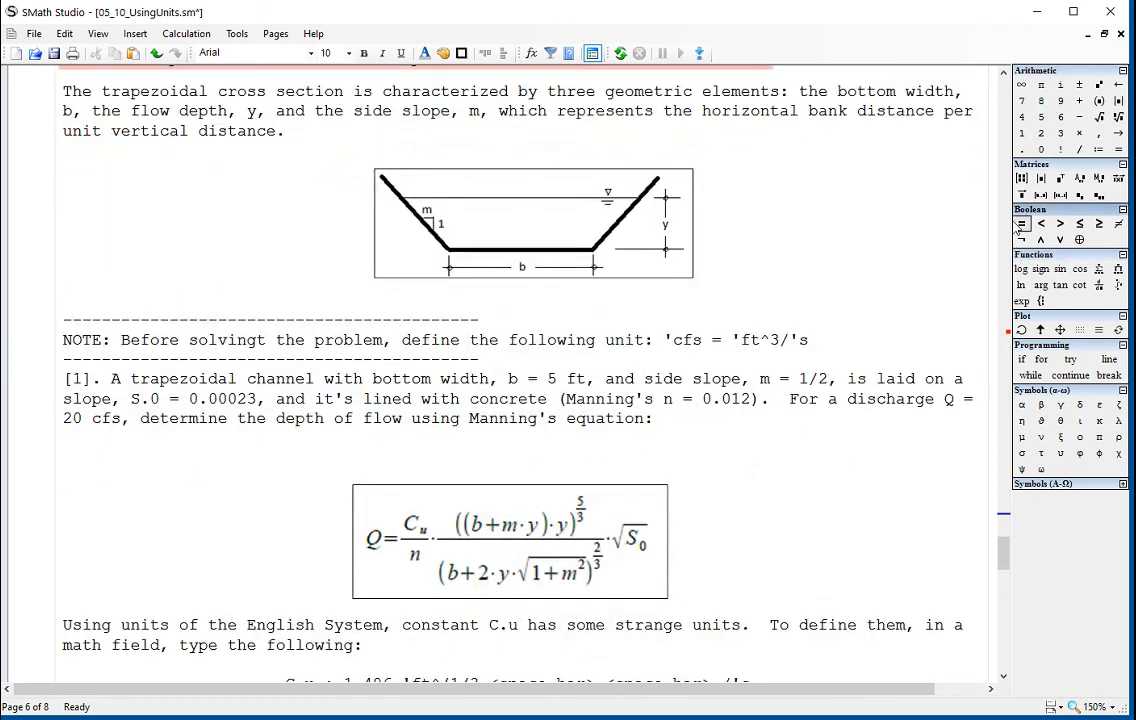
scroll(1007, 214, up, 1)
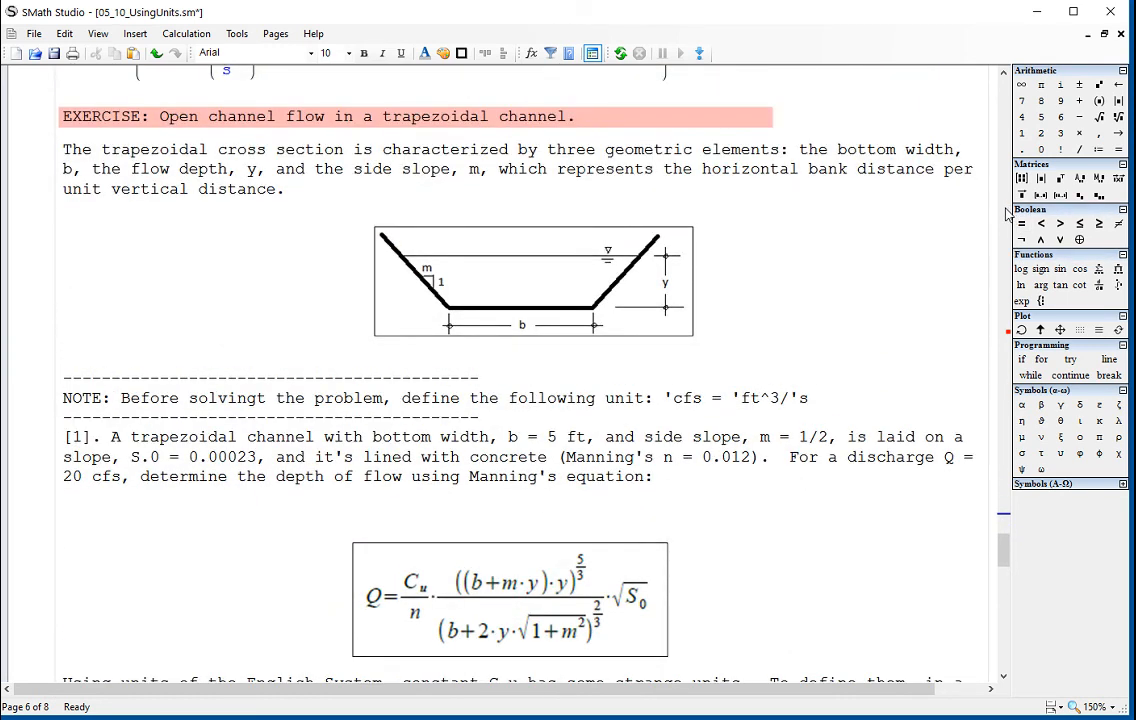
scroll(1007, 214, down, 5)
scroll(588, 243, down, 1)
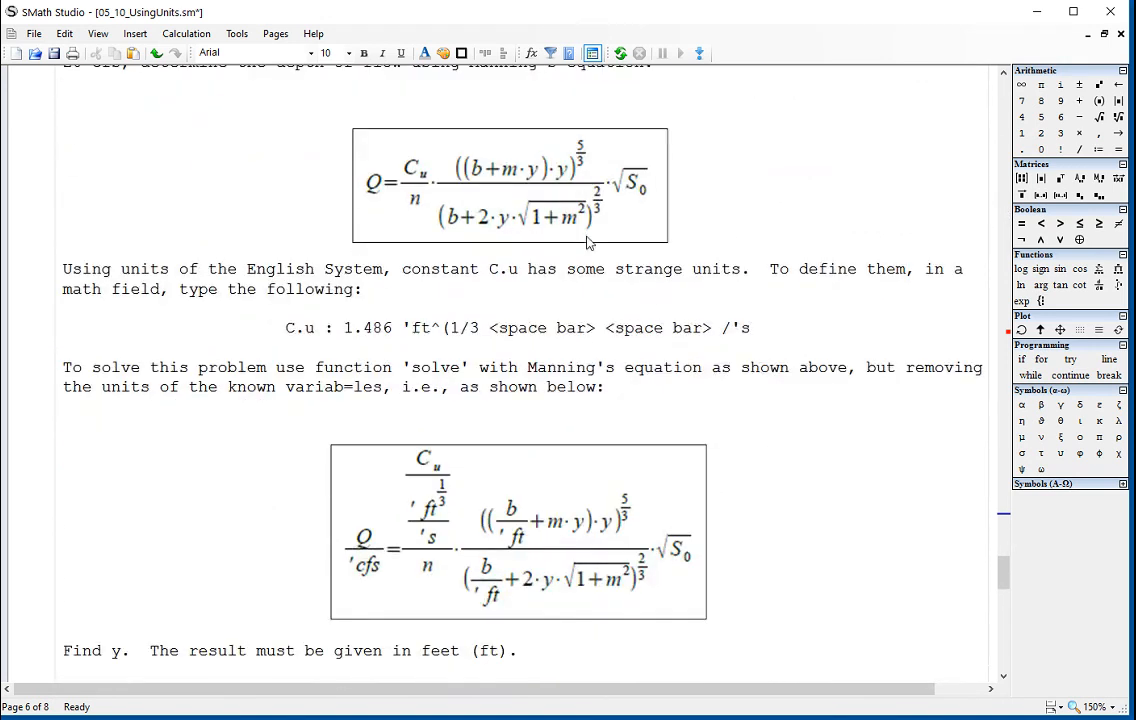
scroll(496, 201, down, 1)
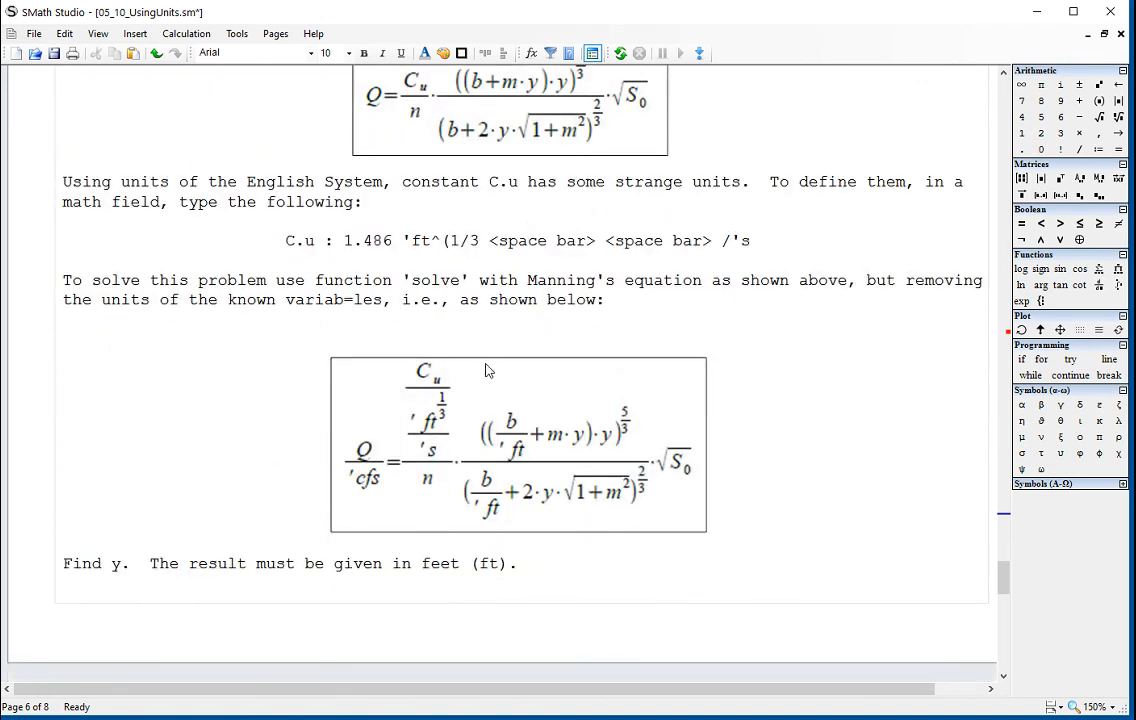
scroll(733, 443, up, 1)
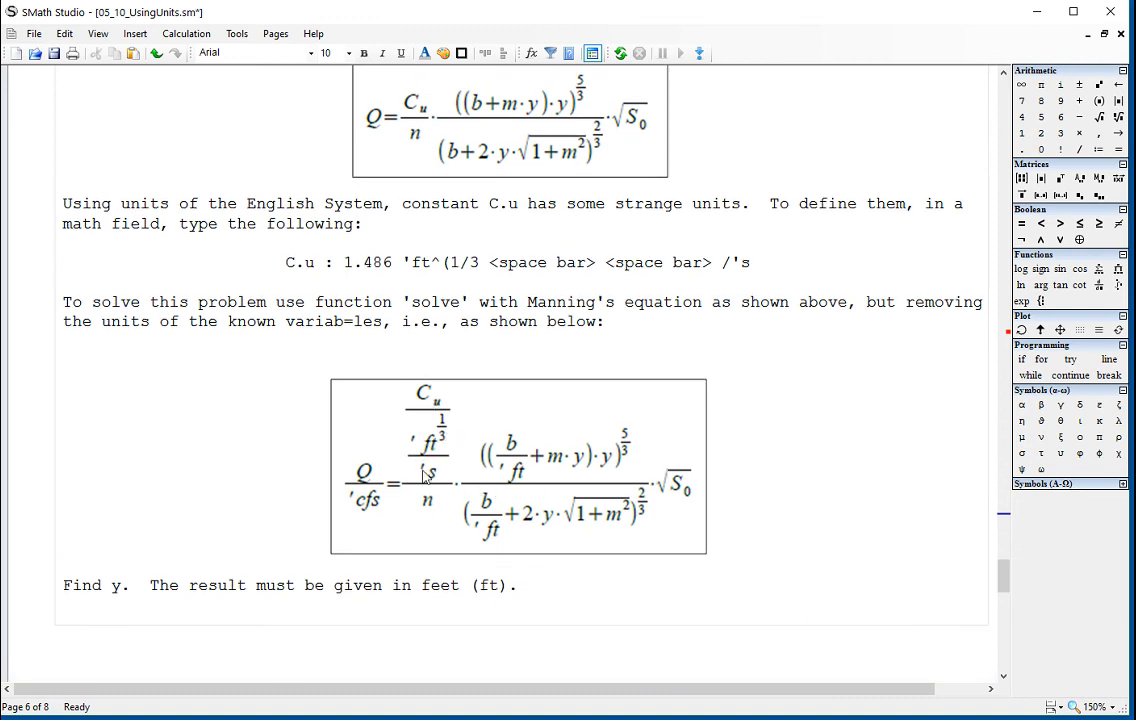
Examine the unit-stripped form of Manning's equation against the original form and the instruction to find y in feet
scroll(611, 514, down, 1)
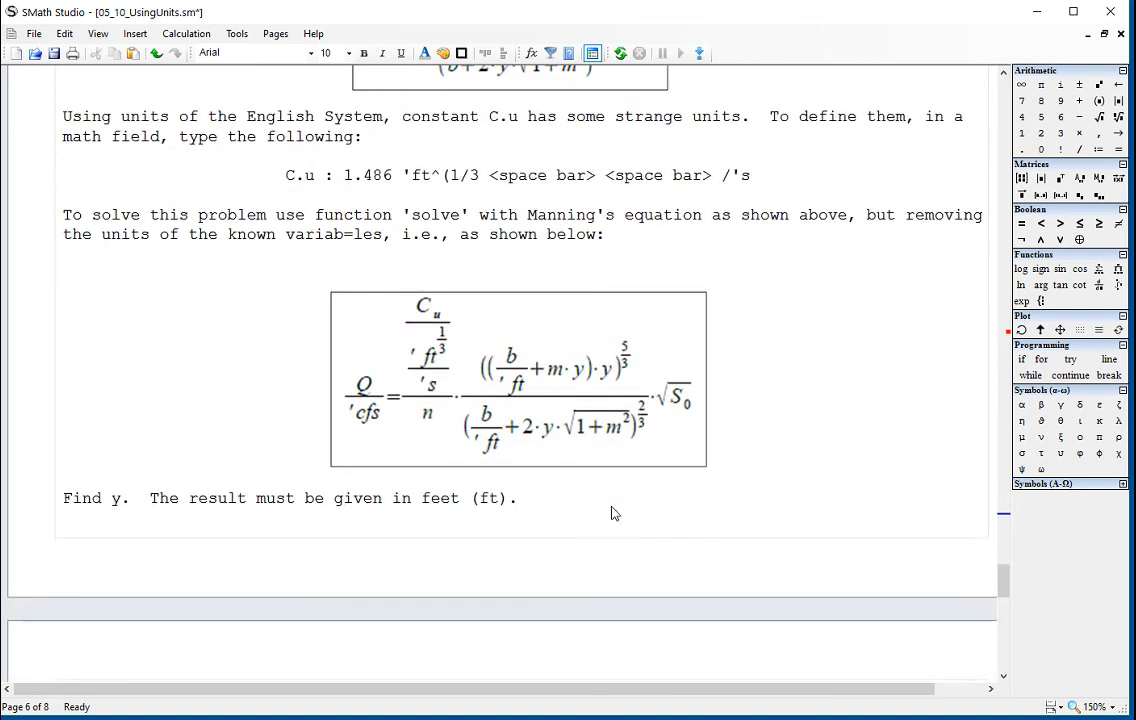
scroll(611, 514, up, 1)
scroll(615, 514, down, 3)
scroll(615, 512, up, 4)
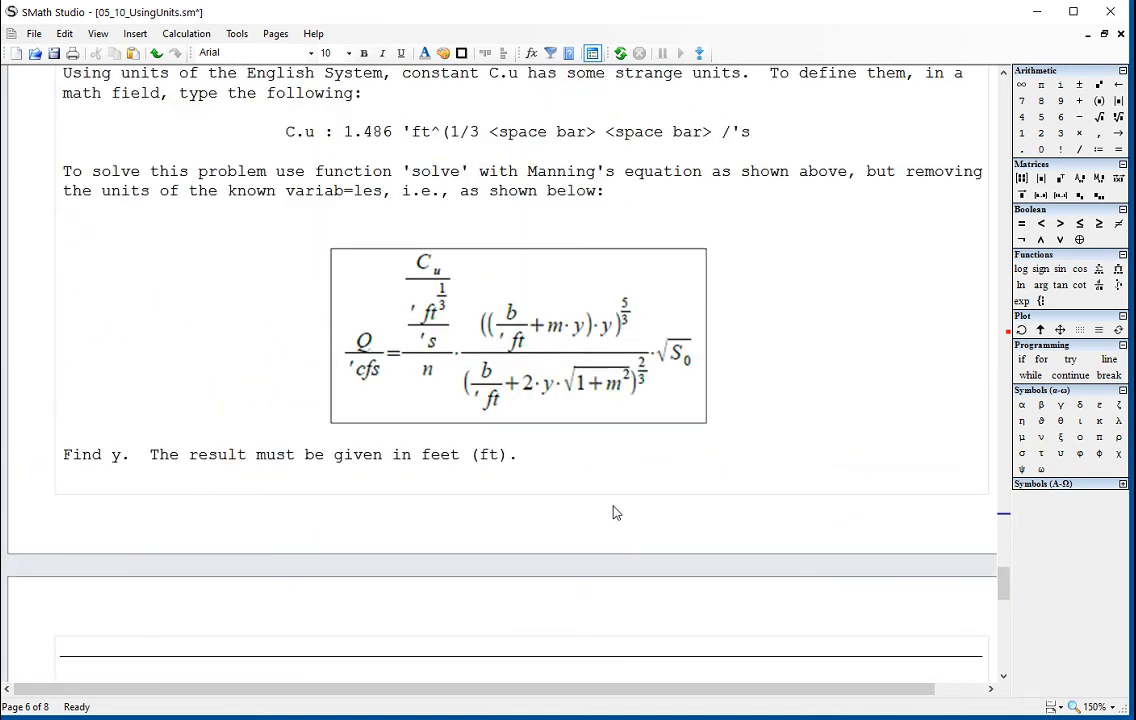
scroll(615, 512, up, 2)
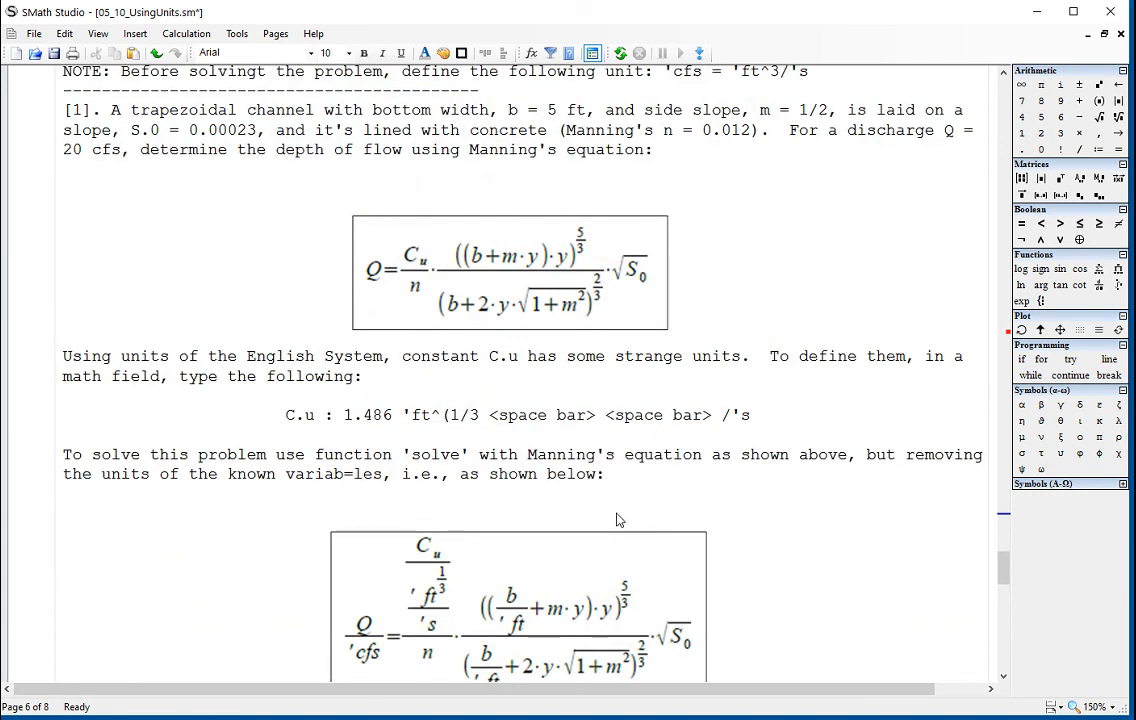
scroll(617, 520, down, 1)
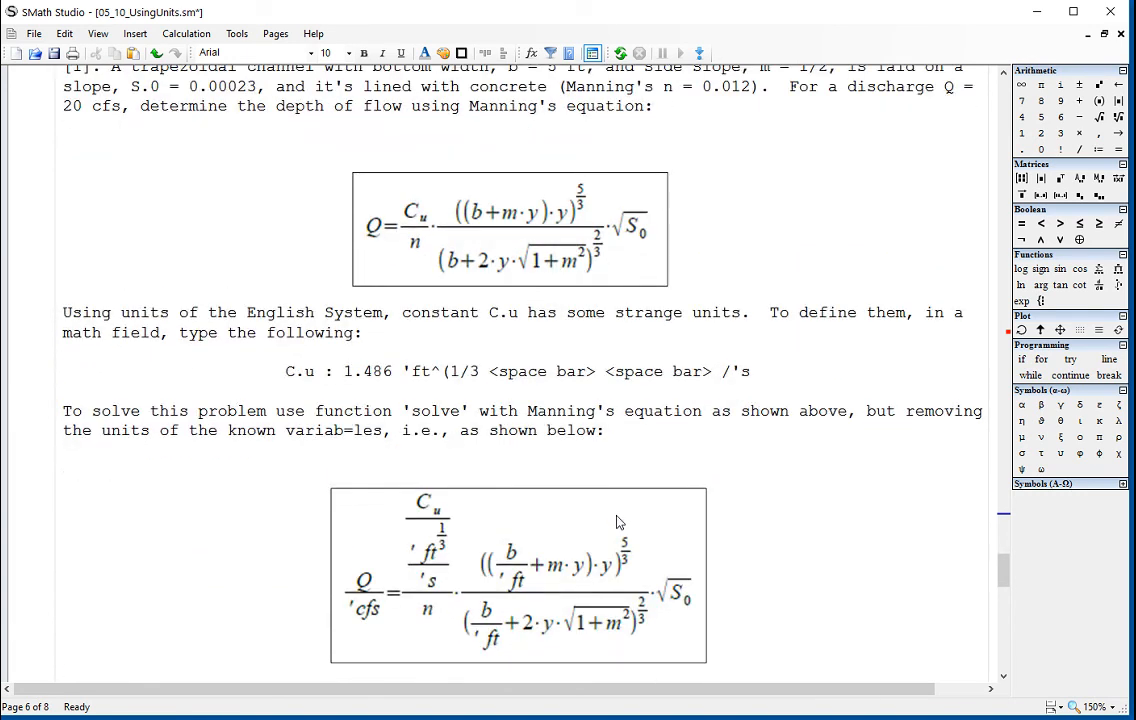
scroll(700, 528, down, 2)
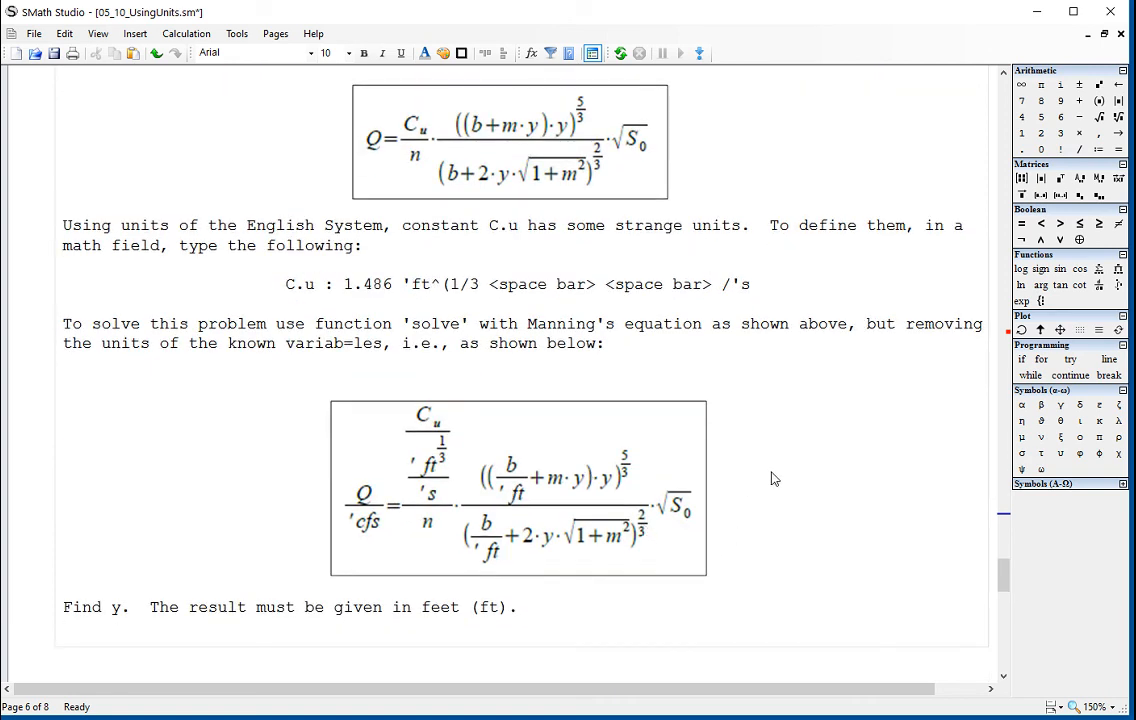
Check the page after the exercise, return to the beginning of the worksheet, and switch to the Notepad title note
click(1003, 637)
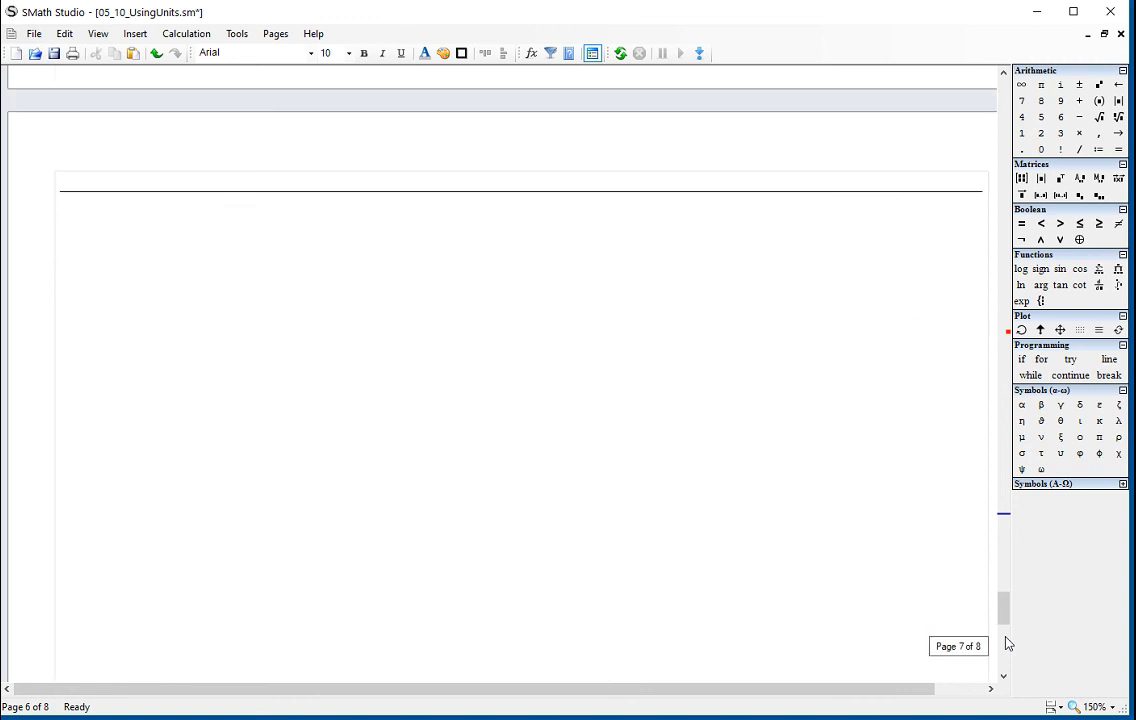
drag(1003, 612, 1012, 40)
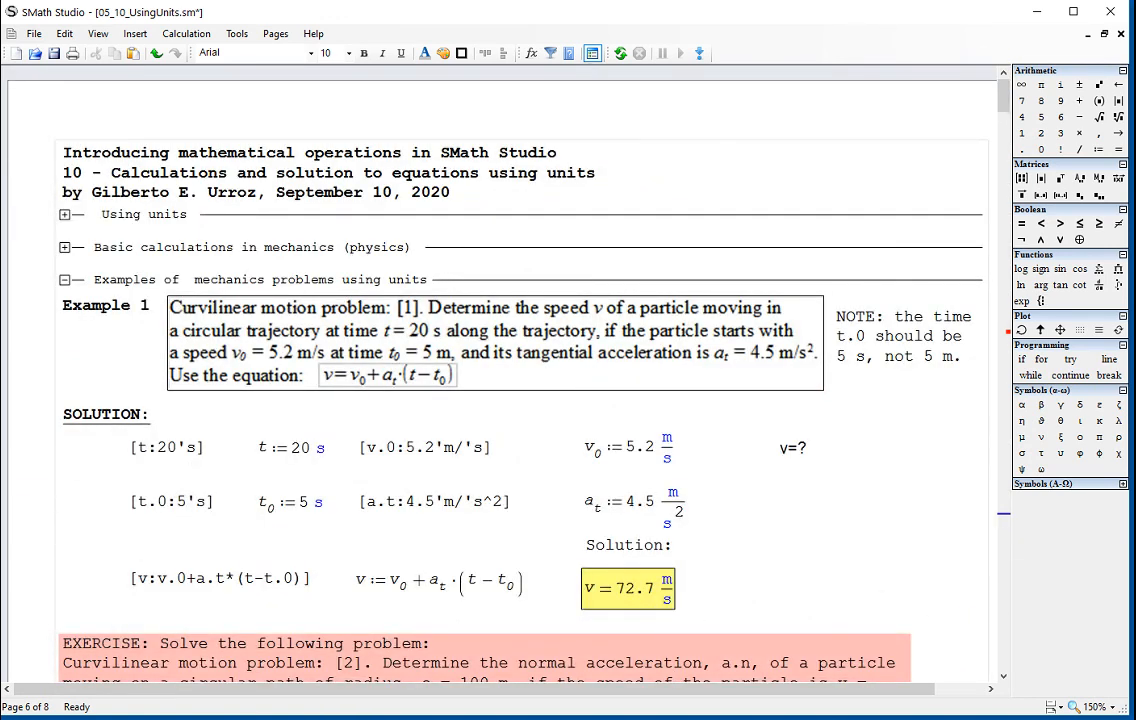
key(alt+Tab)
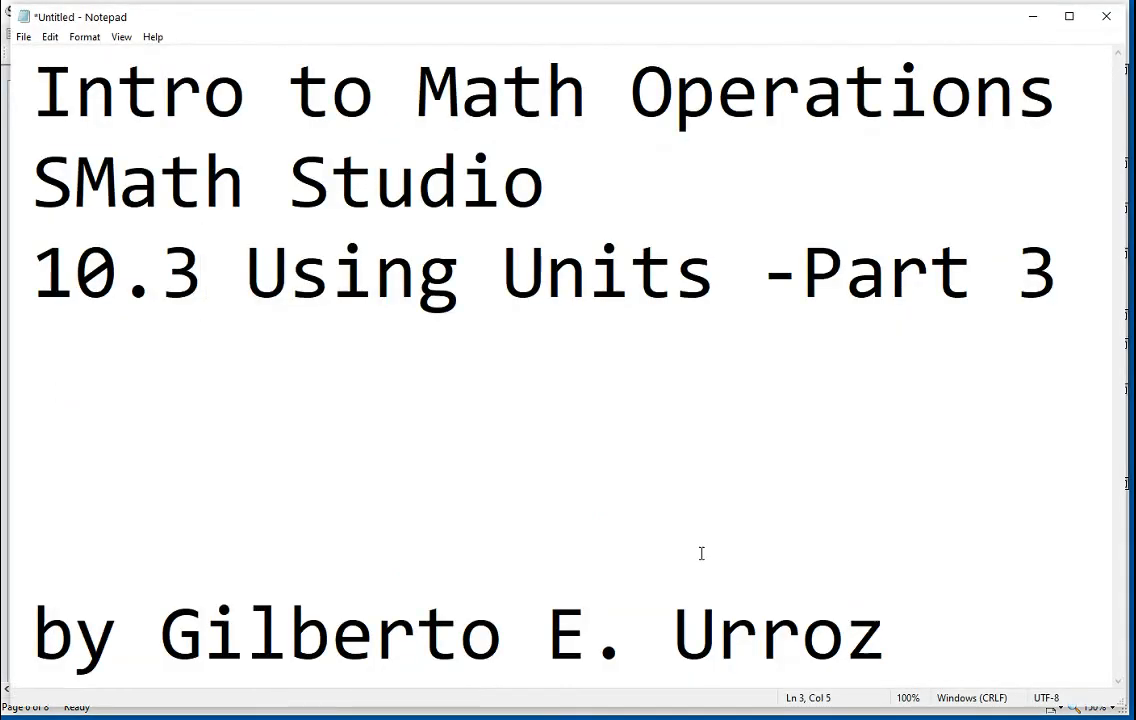